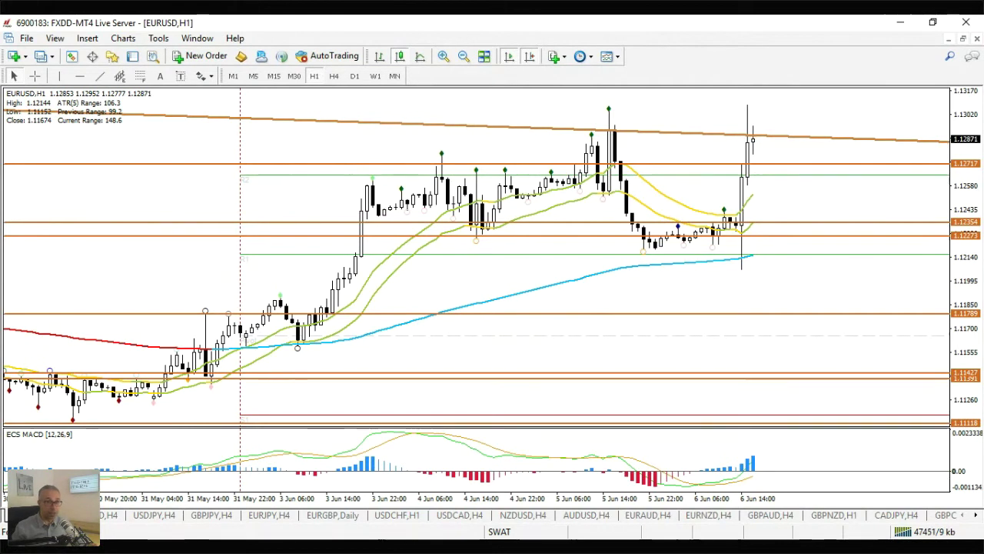
On the EURUSD daily chart, place a horizontal resistance line at 1.13249, level with the mid-April highs
click(355, 76)
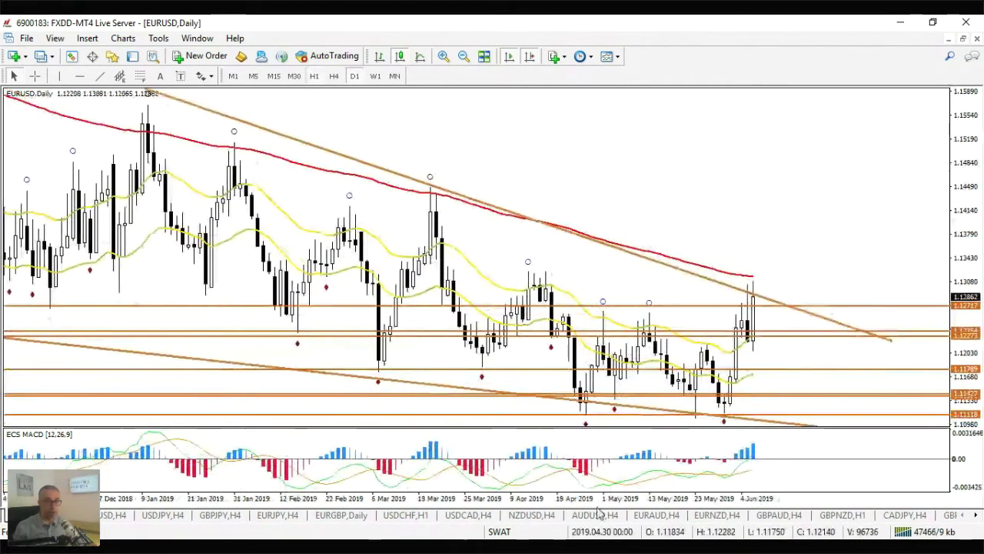
key(plus)
key(plus)
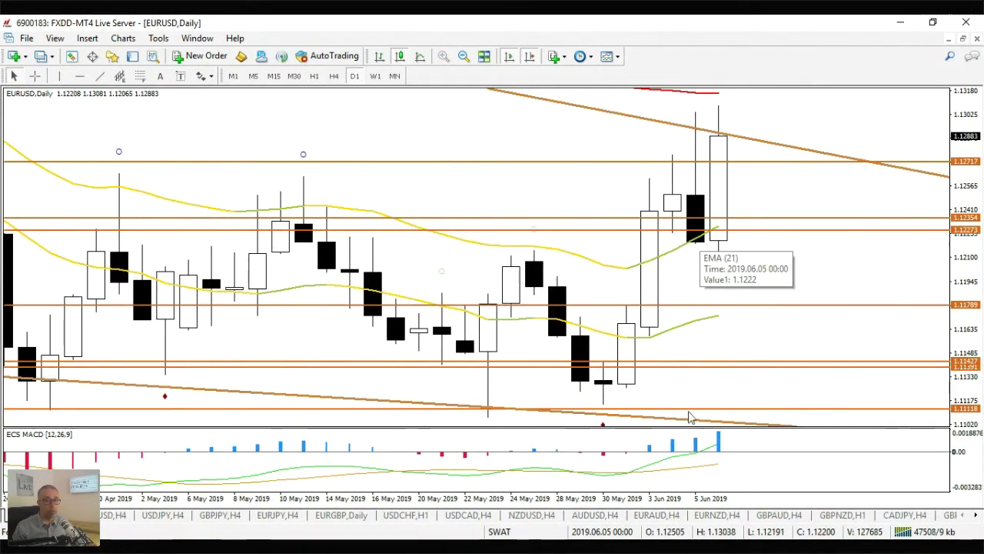
key(minus)
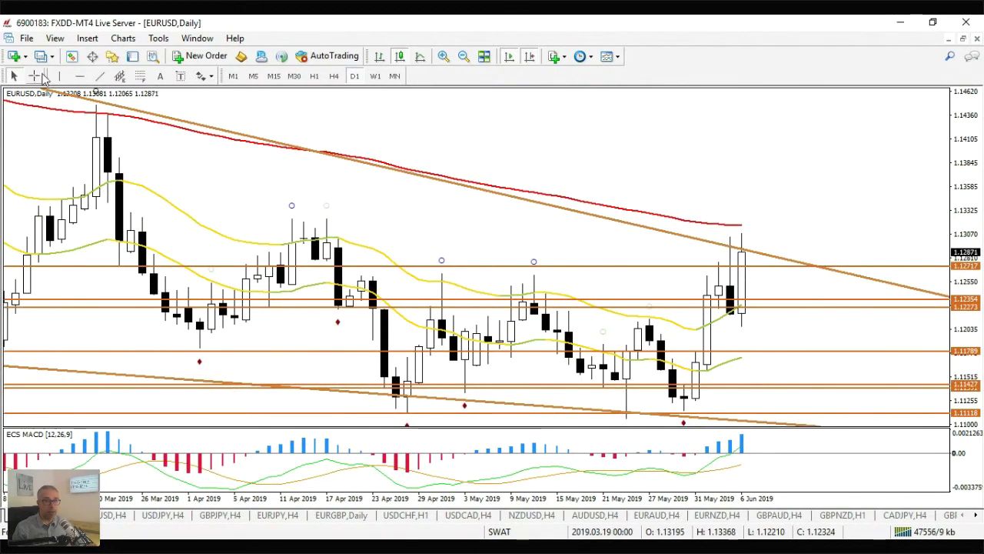
click(80, 75)
click(727, 217)
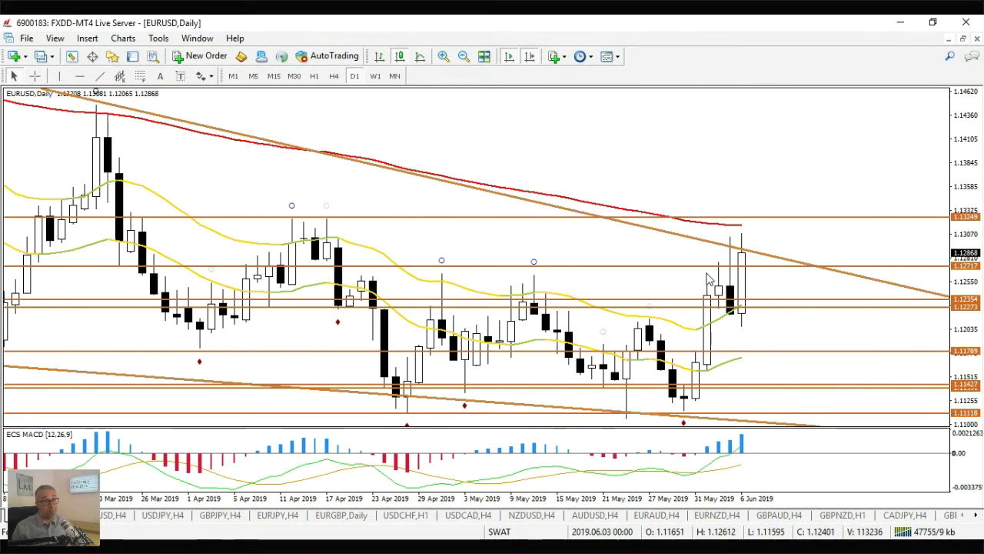
Inspect the latest EURUSD candles on the 1-hour chart with the crosshair
click(34, 76)
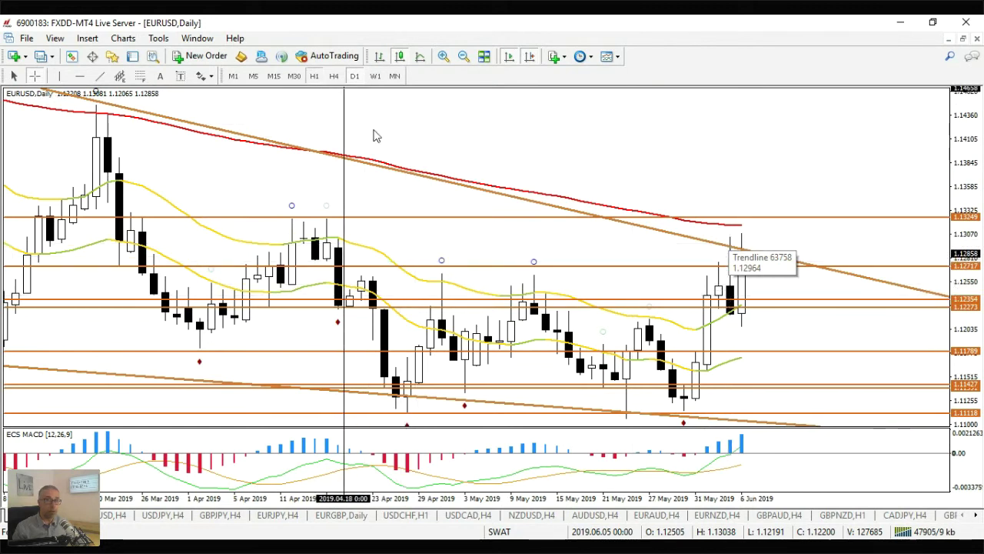
text(H1)
key(Return)
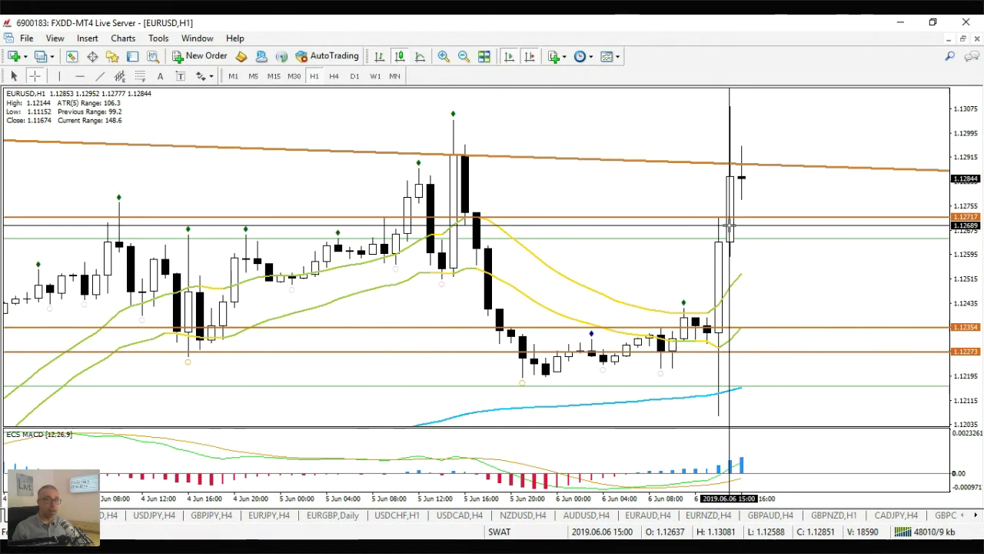
Measure the latest large bullish EURUSD candle from low to high on the 4-hour chart
click(333, 76)
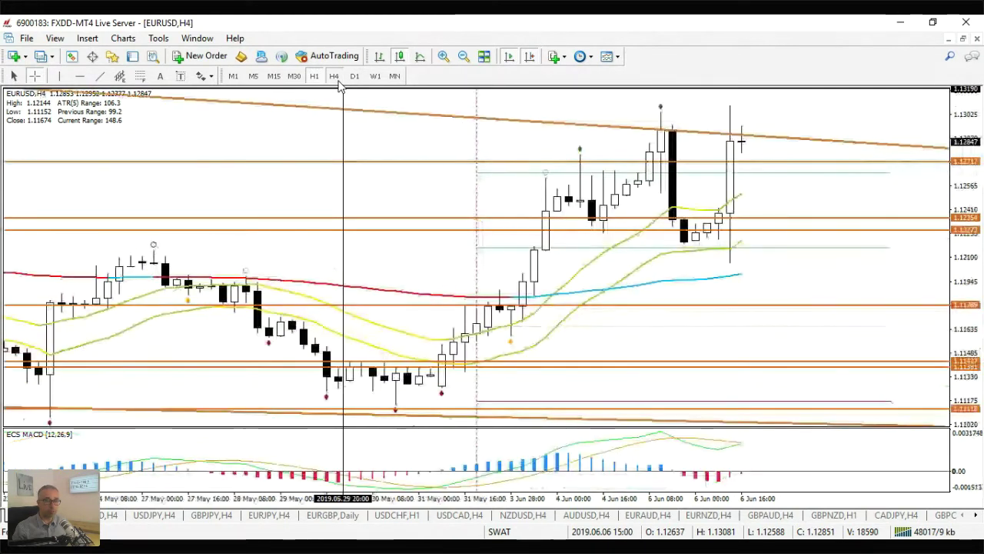
click(441, 171)
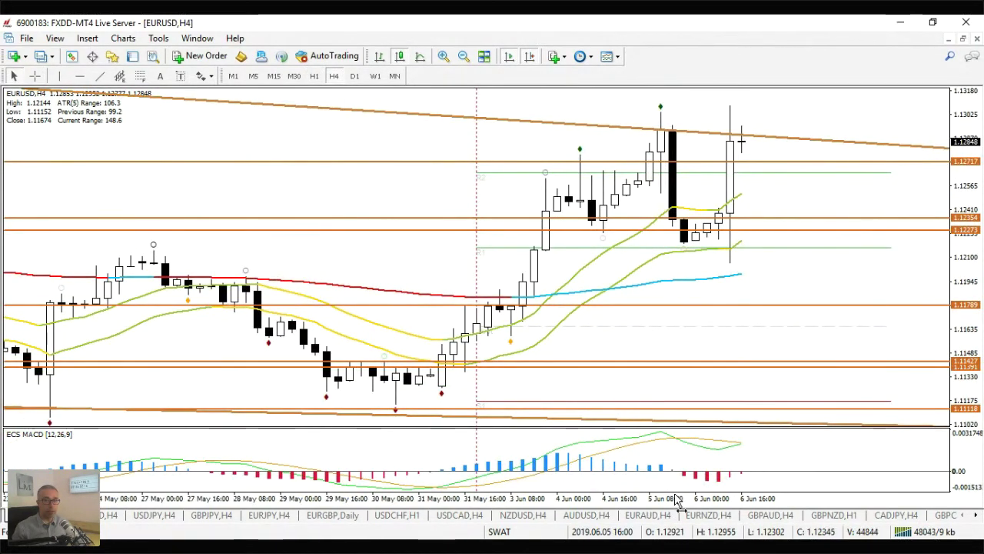
key(minus)
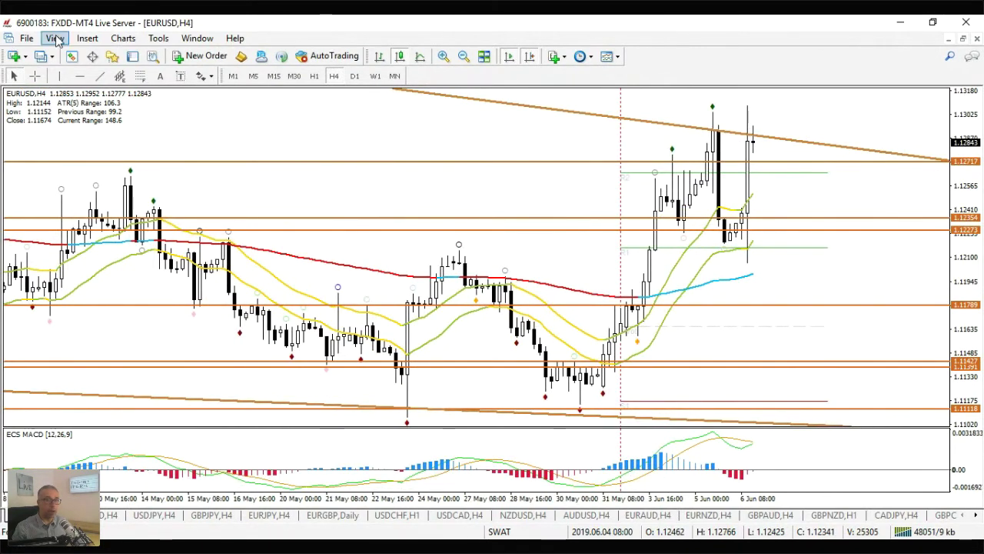
click(34, 76)
drag(748, 269, 756, 103)
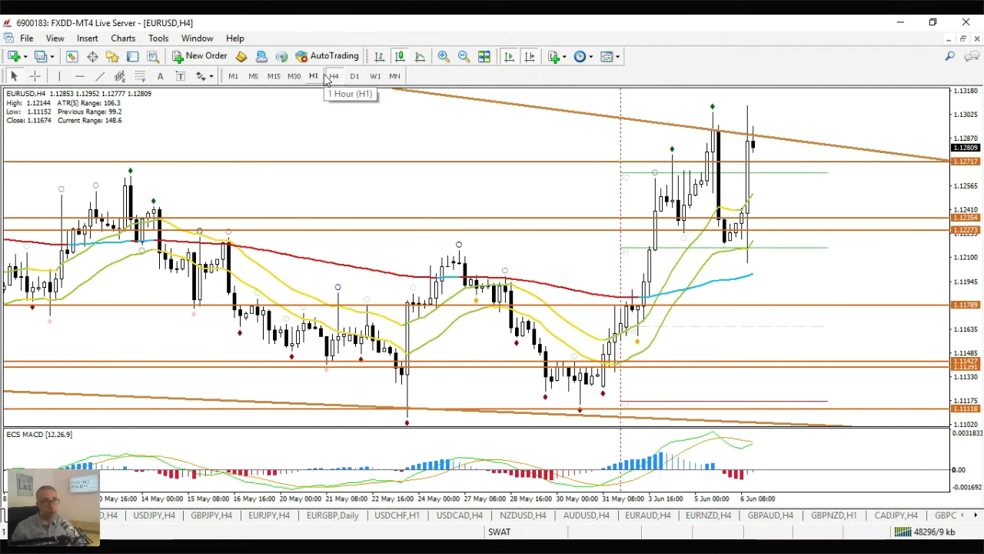
Set EURUSD back to the daily timeframe and examine GBPUSD's 4-hour chart around the rising channel and the 38.2 Fibonacci level
click(355, 76)
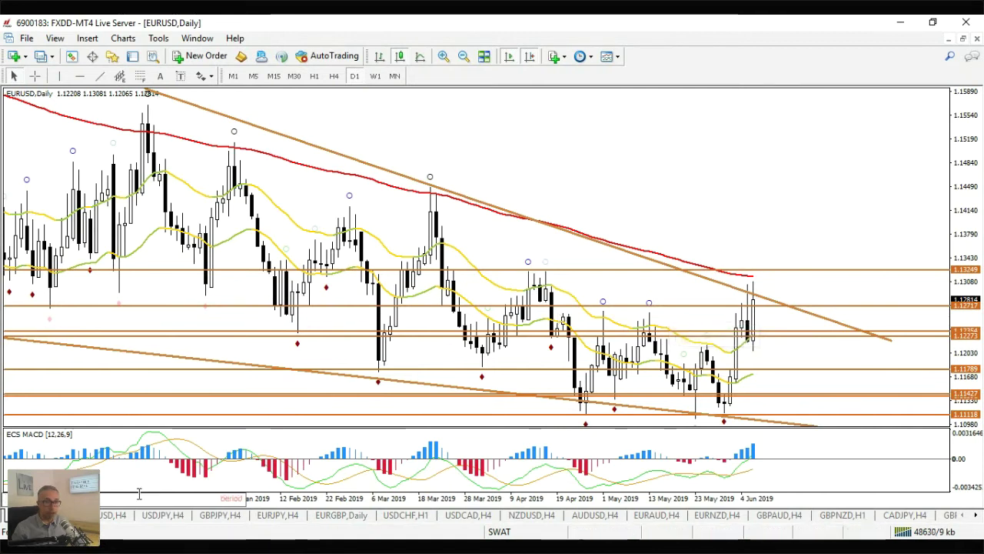
click(127, 517)
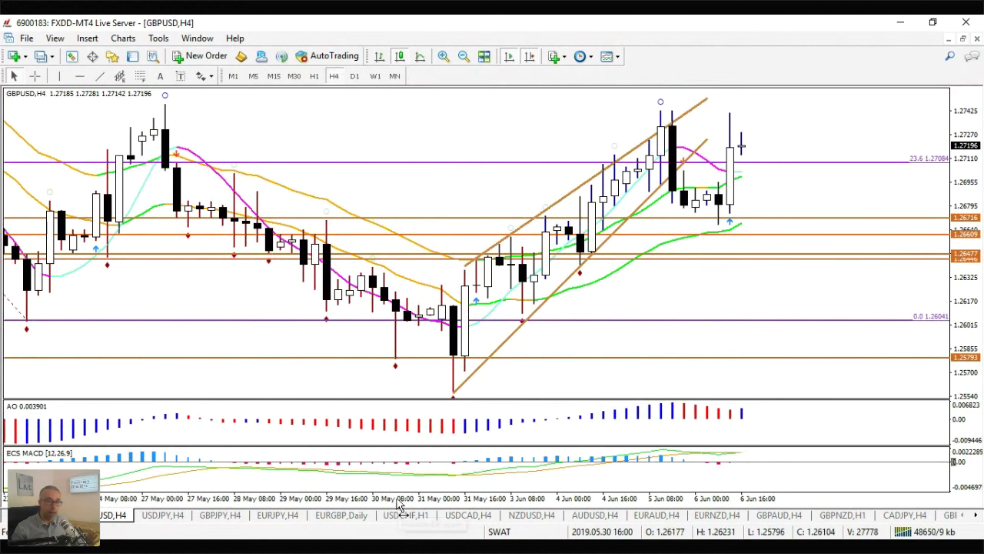
key(minus)
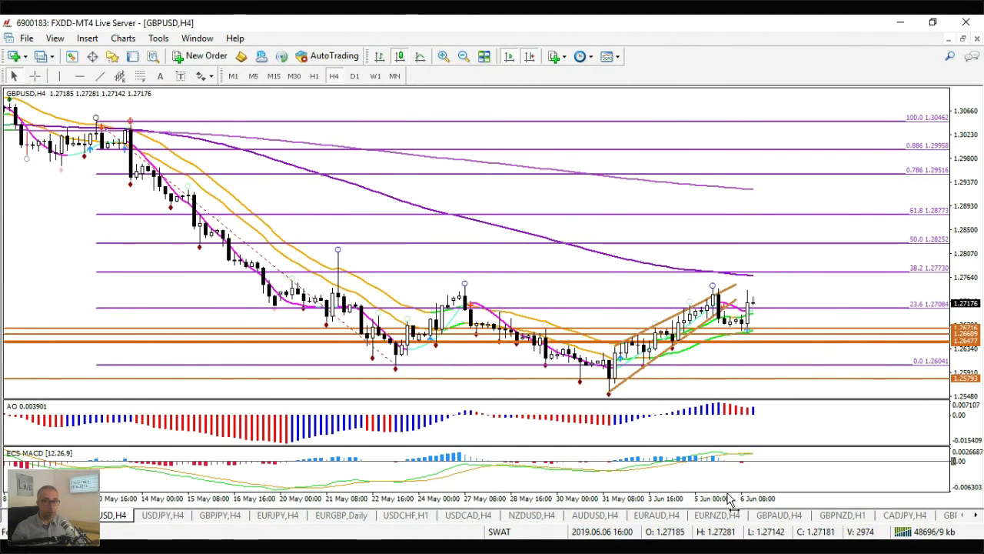
key(plus)
key(plus)
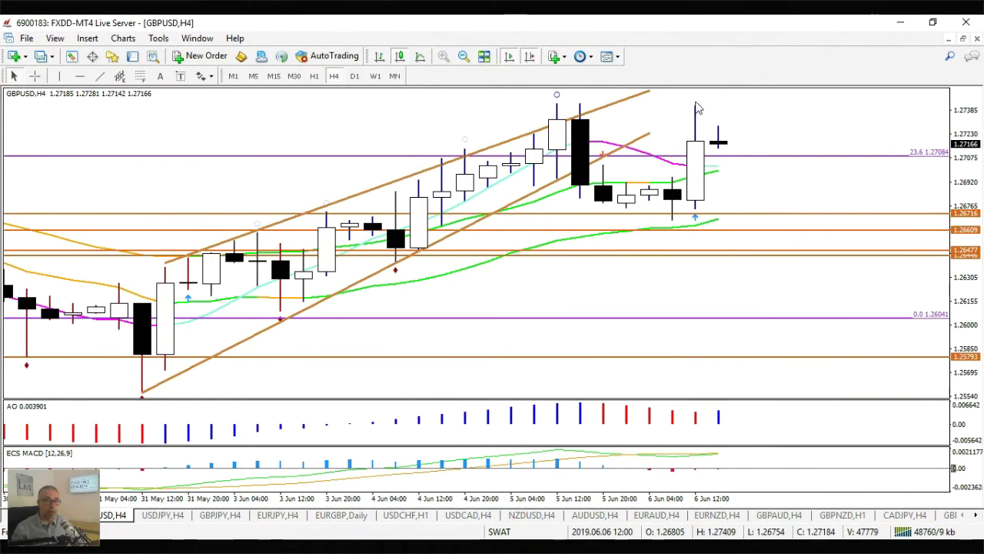
key(minus)
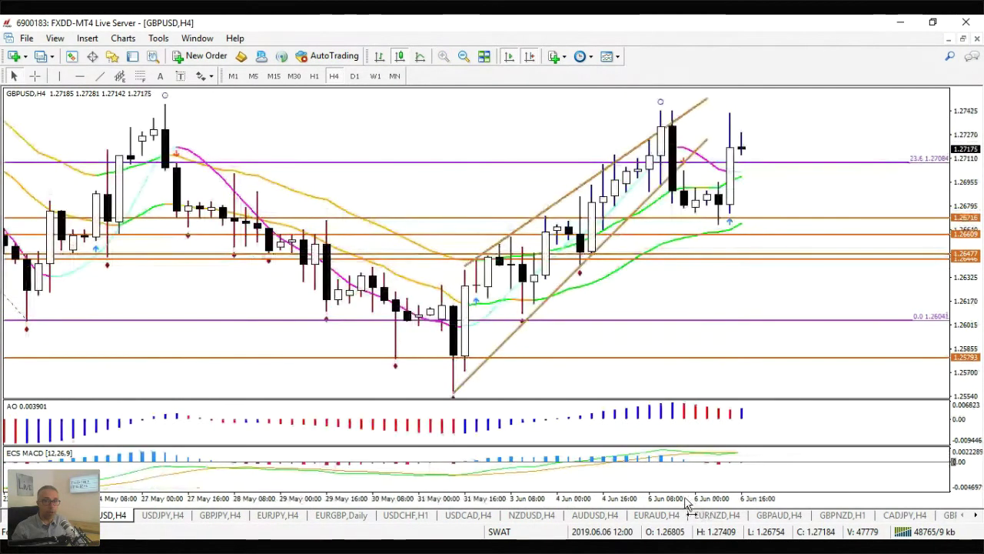
key(minus)
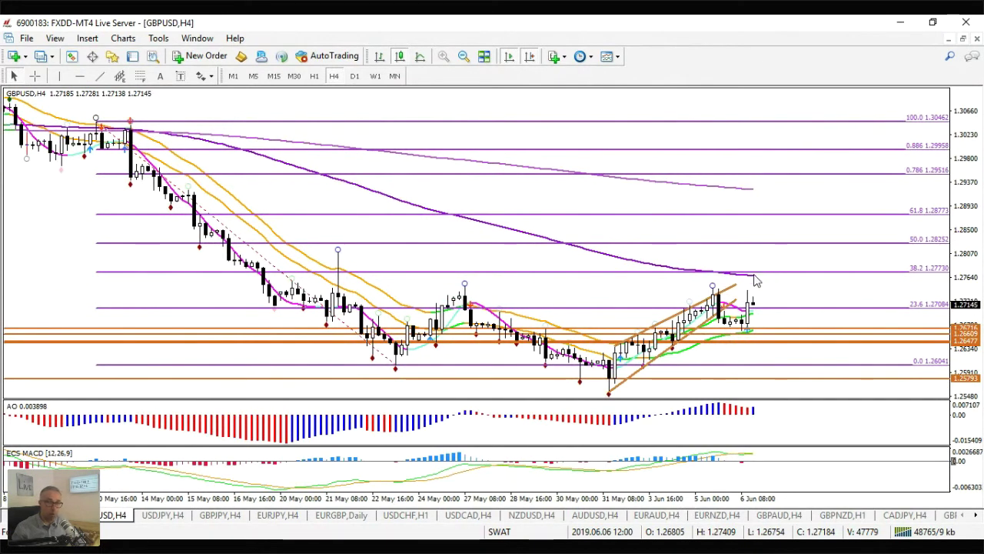
mouse_move(756, 282)
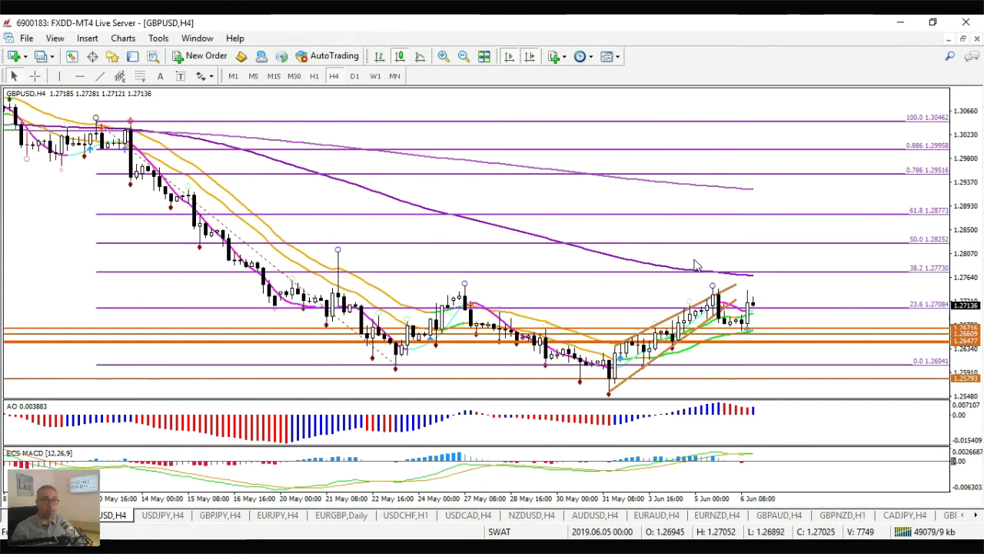
mouse_move(690, 272)
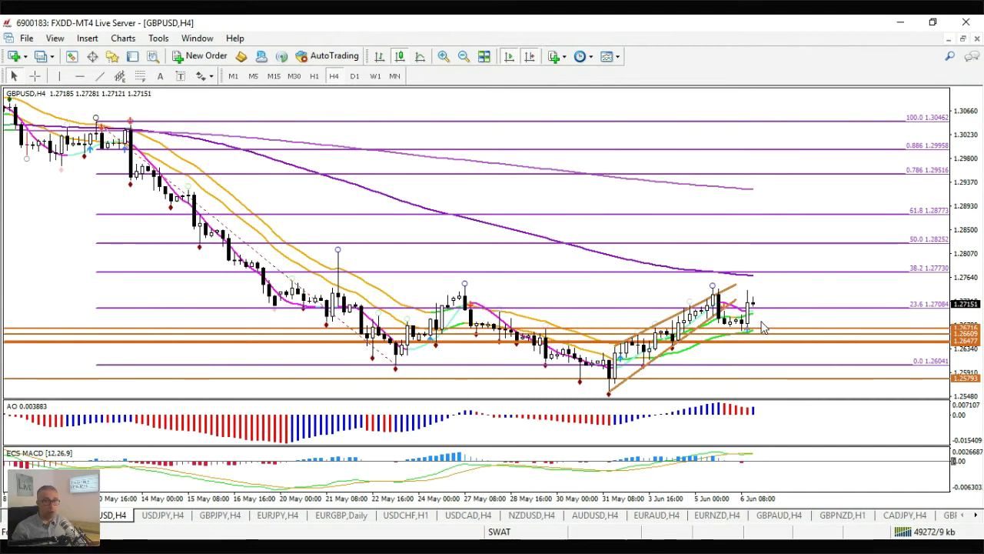
mouse_move(760, 313)
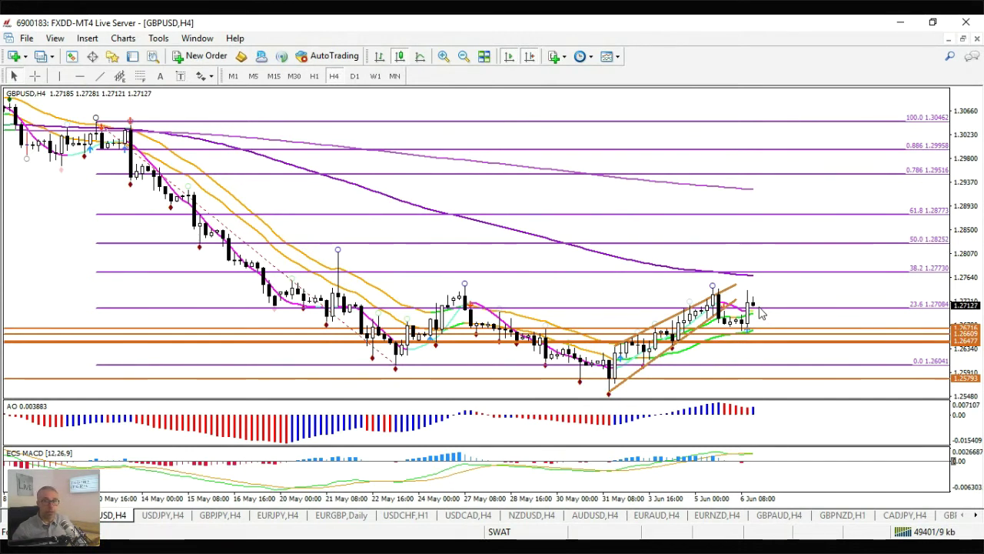
Place a horizontal line at 1.27164 on the GBPUSD 1-hour chart
click(314, 76)
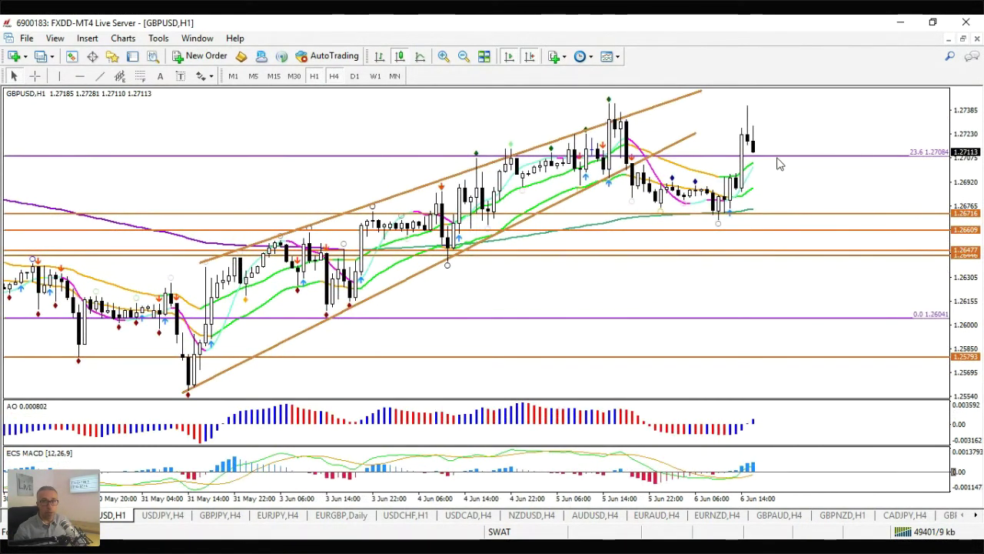
click(80, 76)
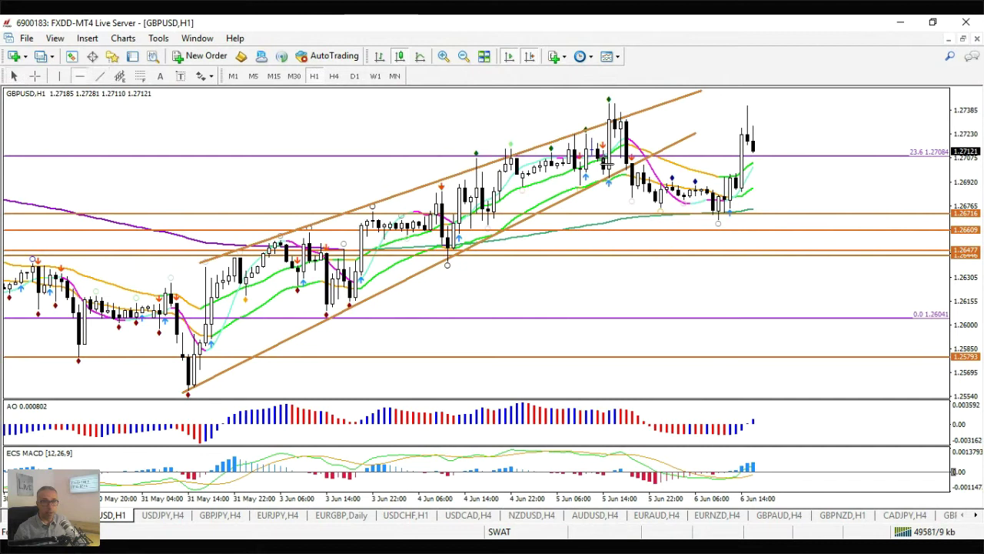
click(604, 144)
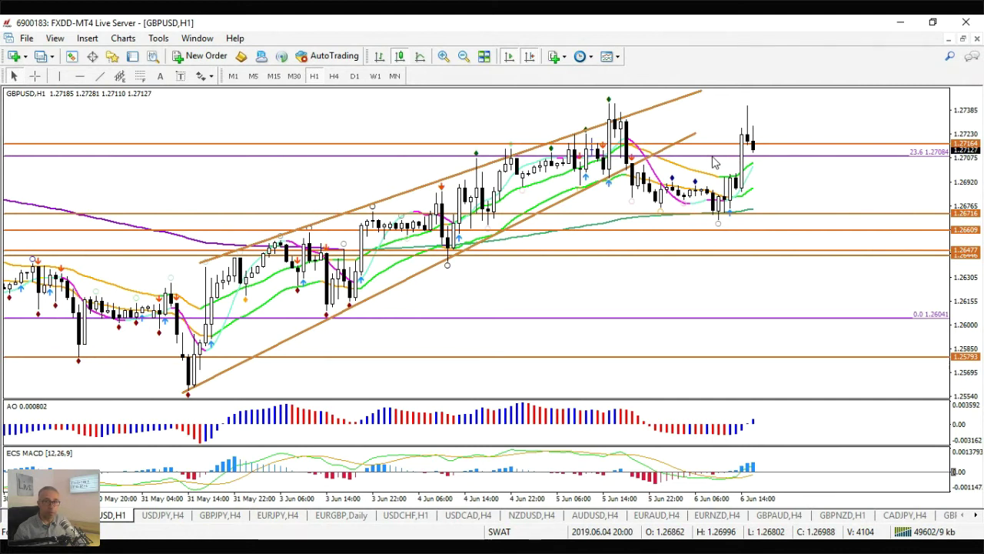
Draw a rising support trendline on the GBPUSD 1-hour chart from the 4 June low through the 6 June low, extending past the latest candle
key(plus)
key(plus)
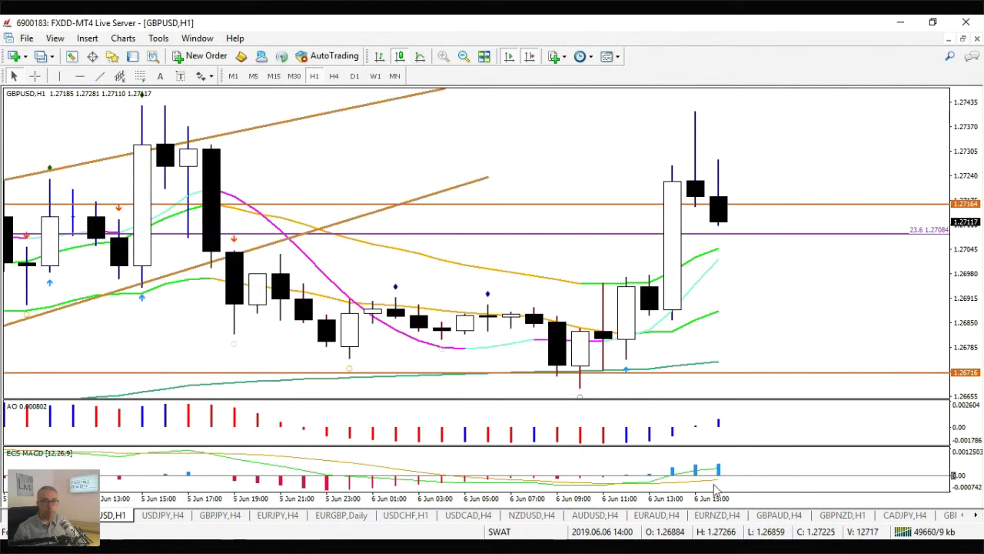
key(minus)
key(minus)
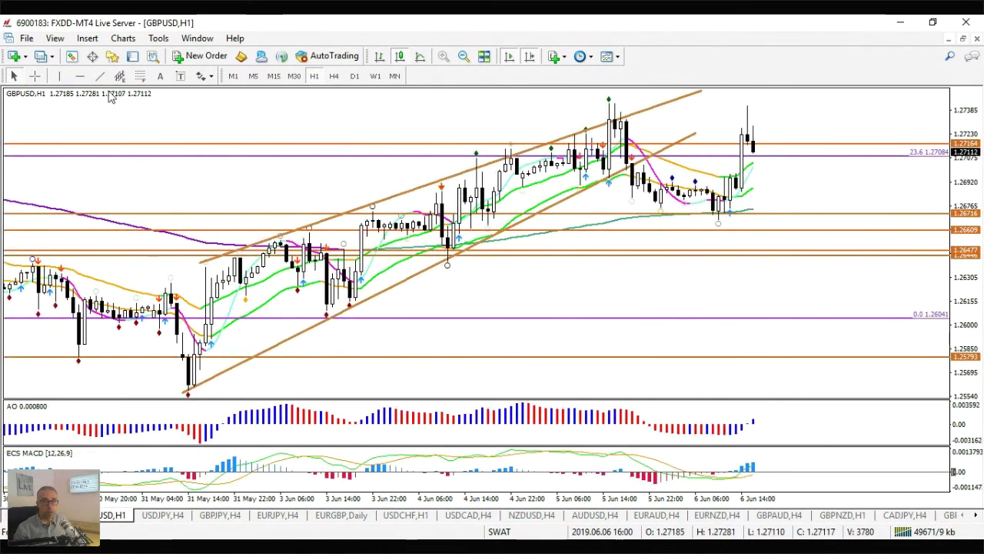
mouse_move(449, 262)
mouse_down()
mouse_move(852, 219)
mouse_move(881, 192)
mouse_up()
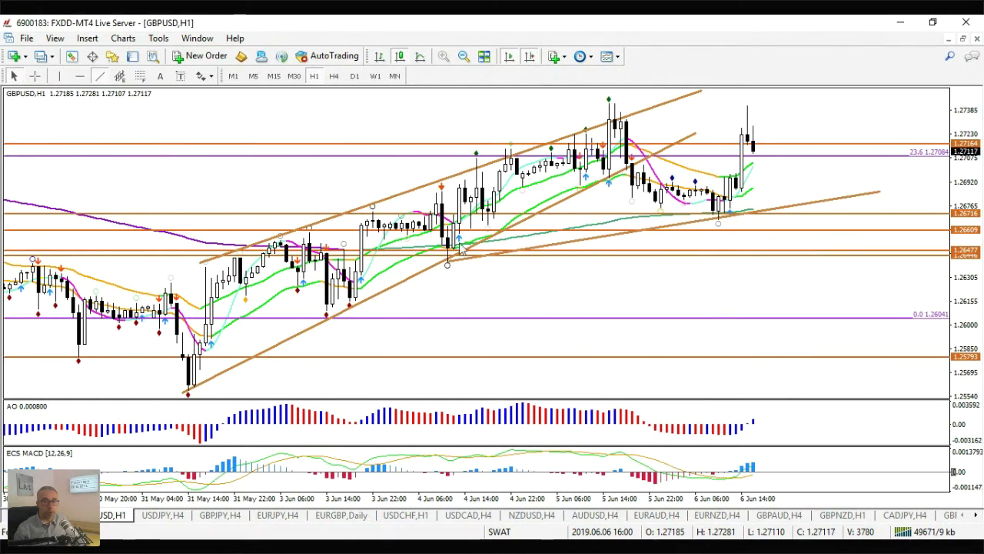
Review the new support trendline and the recent GBPUSD candles on the 4-hour chart
click(334, 76)
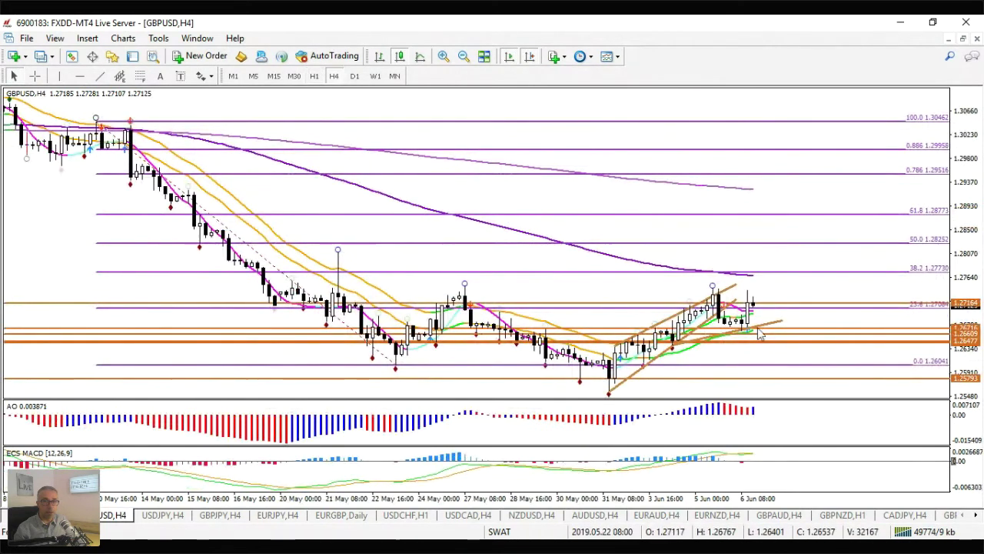
mouse_move(744, 329)
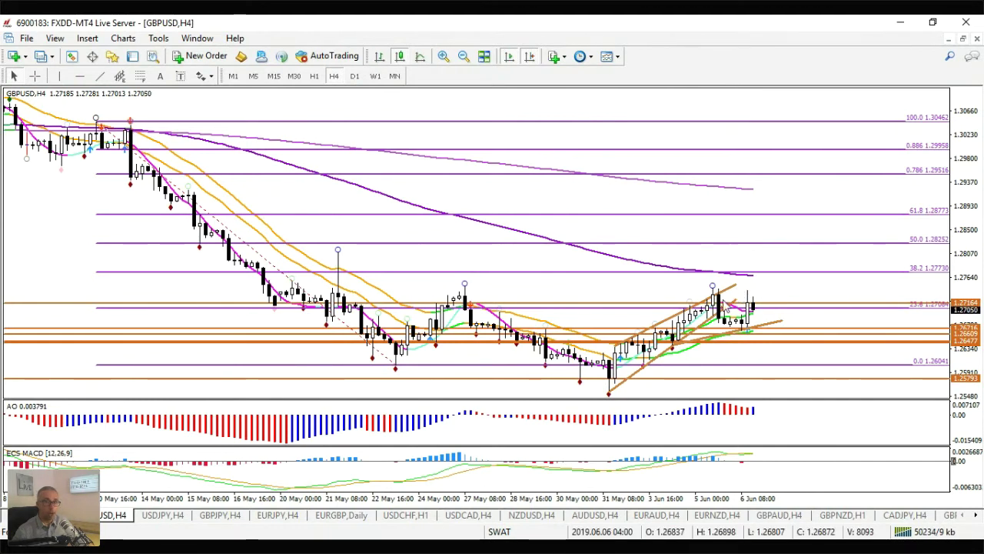
mouse_move(723, 305)
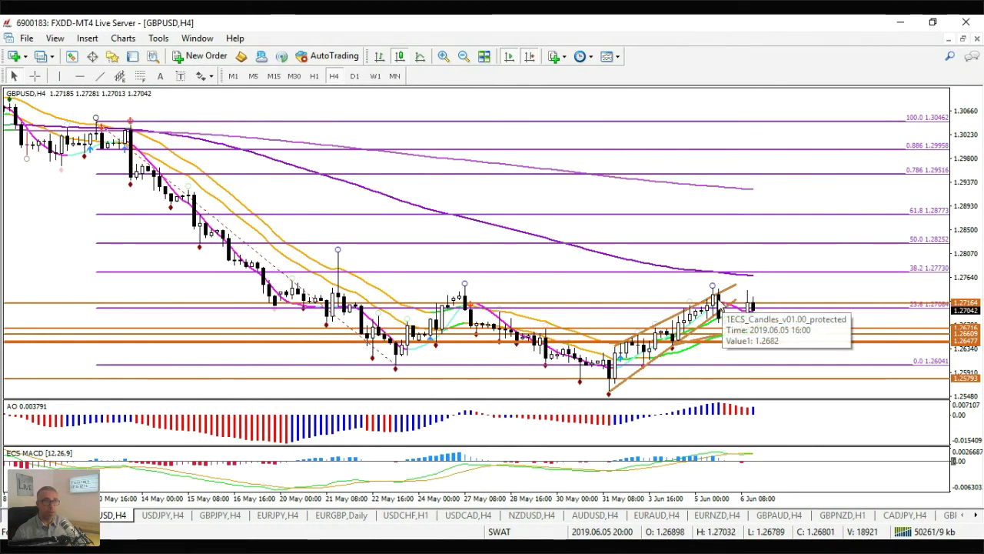
Try to attach the Wizz_expert_v10.01_[EliteCurrenSea][protected-alert] expert advisor to the GBPUSD 4-hour chart
click(114, 57)
scroll(292, 248, up, 1)
drag(293, 247, 280, 485)
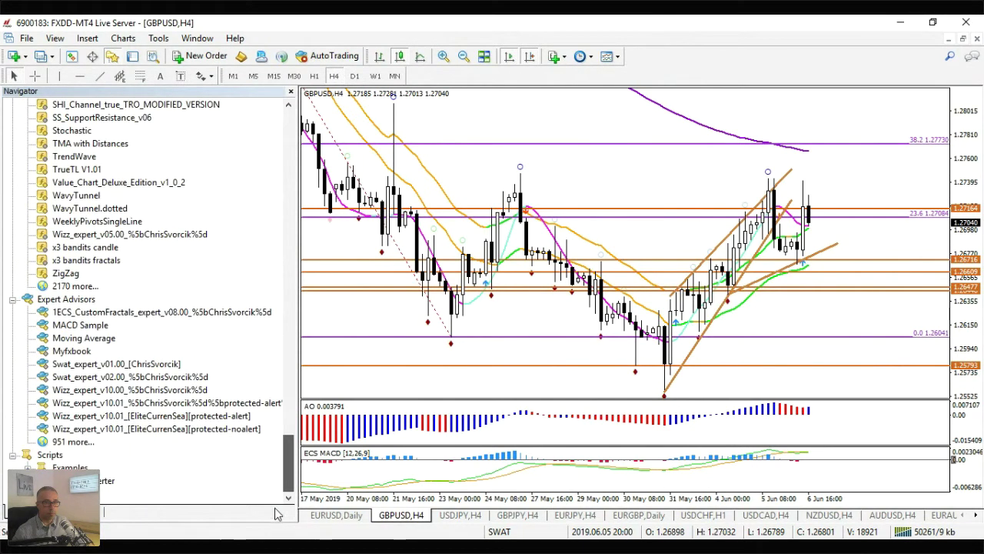
click(175, 416)
drag(176, 416, 752, 261)
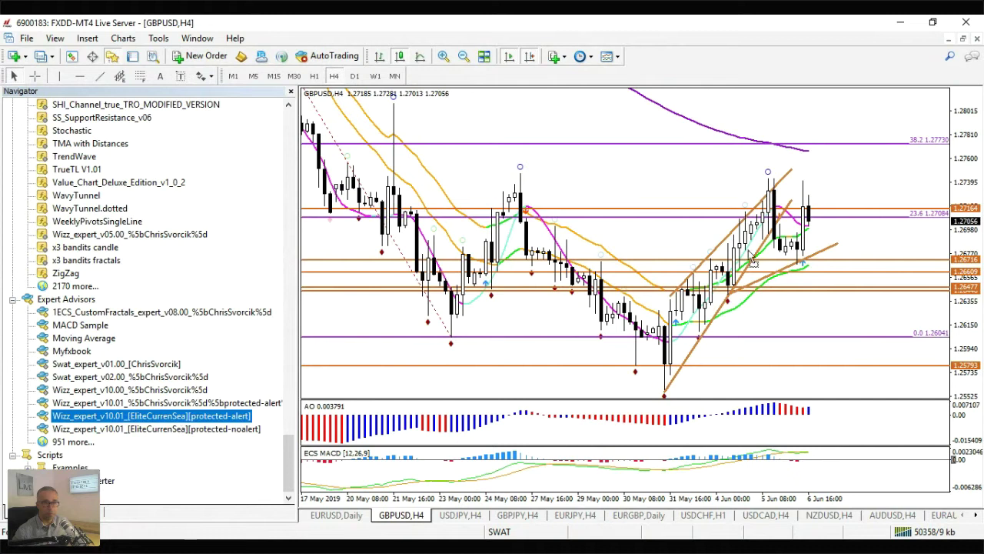
drag(802, 202, 812, 156)
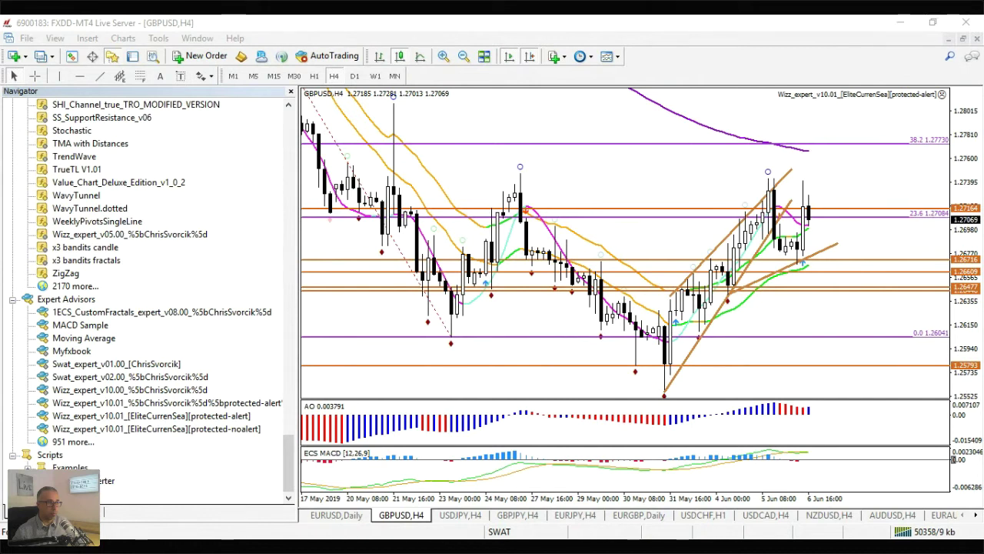
key(ctrl+n)
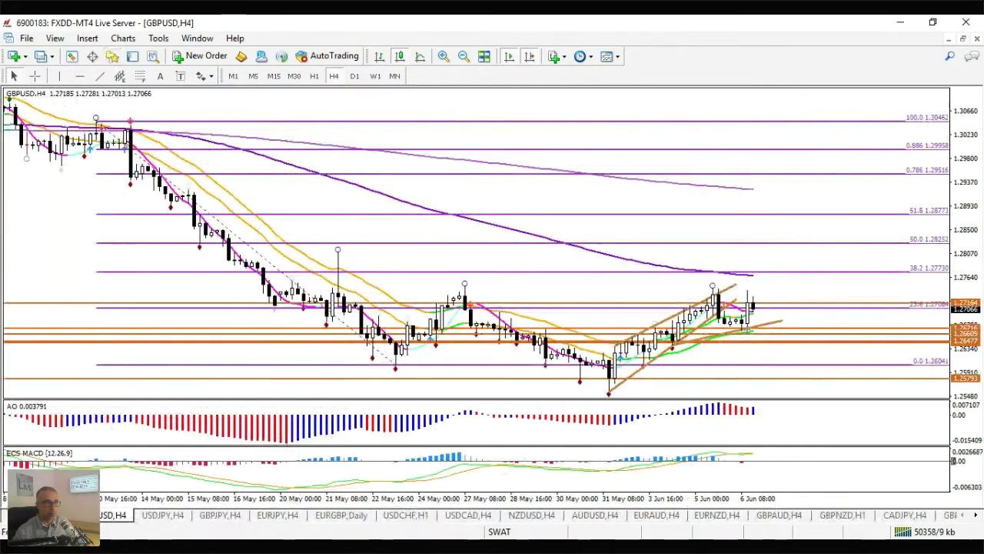
Add the _WIZZ_v1.03 indicator to the GBPUSD 4-hour chart
click(92, 57)
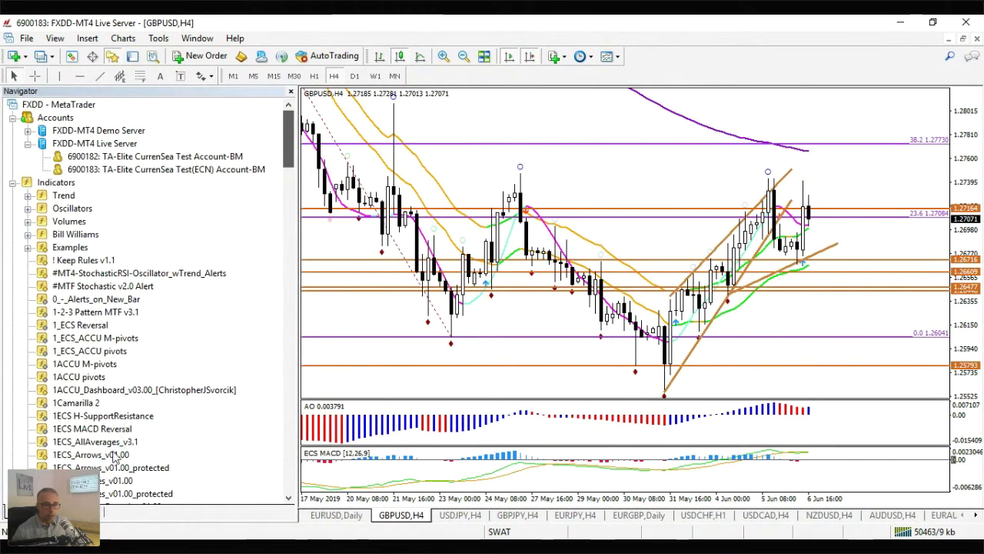
scroll(113, 455, down, 9)
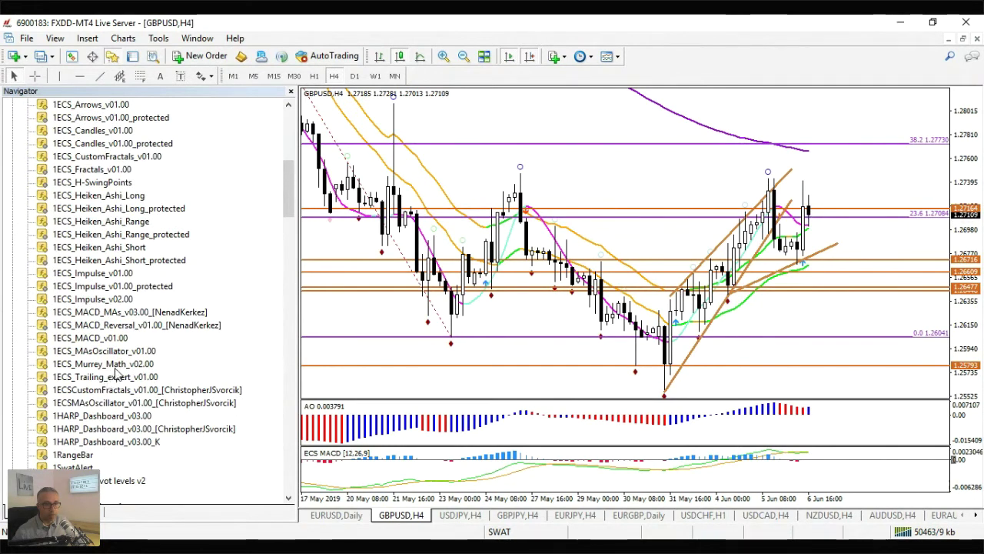
scroll(112, 374, up, 3)
scroll(119, 375, down, 4)
scroll(115, 380, down, 3)
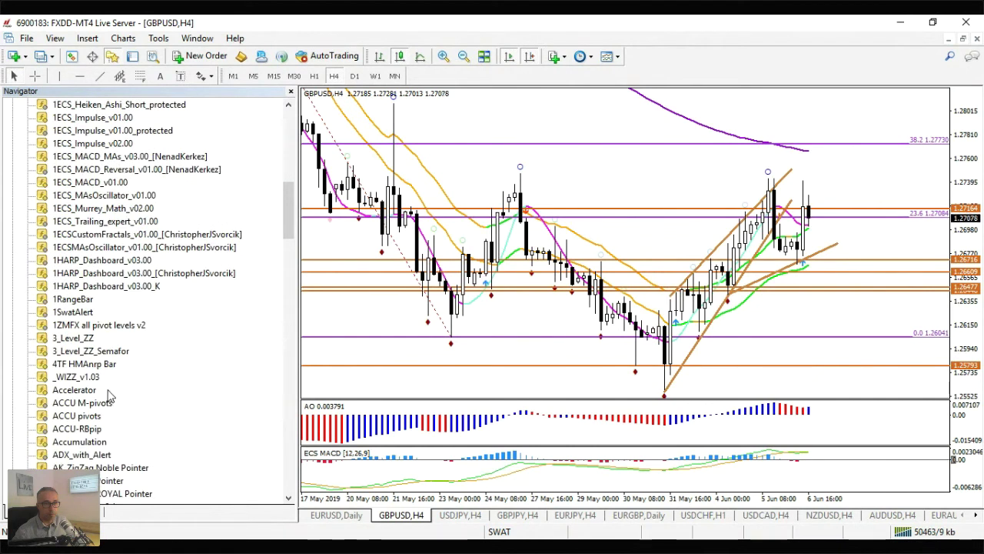
scroll(108, 394, up, 4)
scroll(107, 395, up, 4)
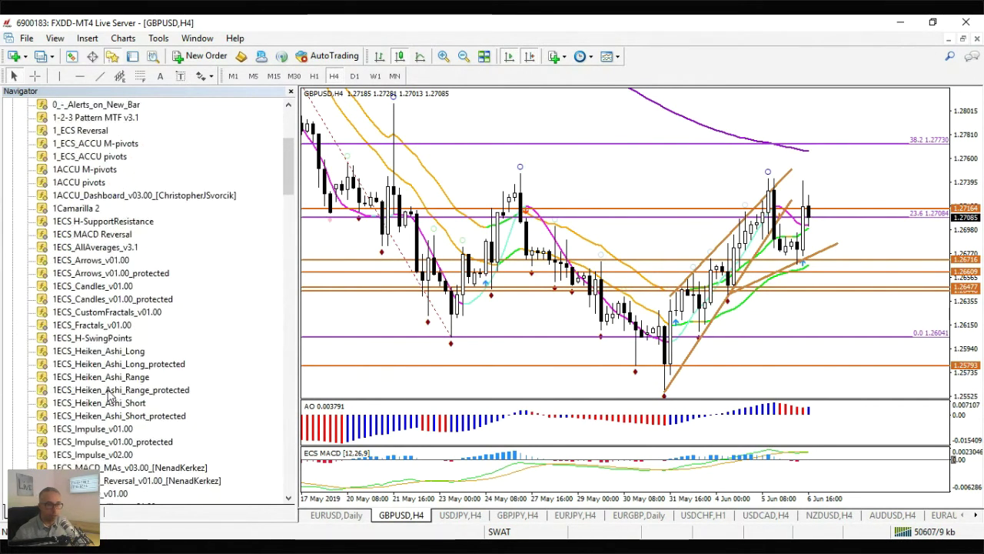
scroll(110, 394, down, 7)
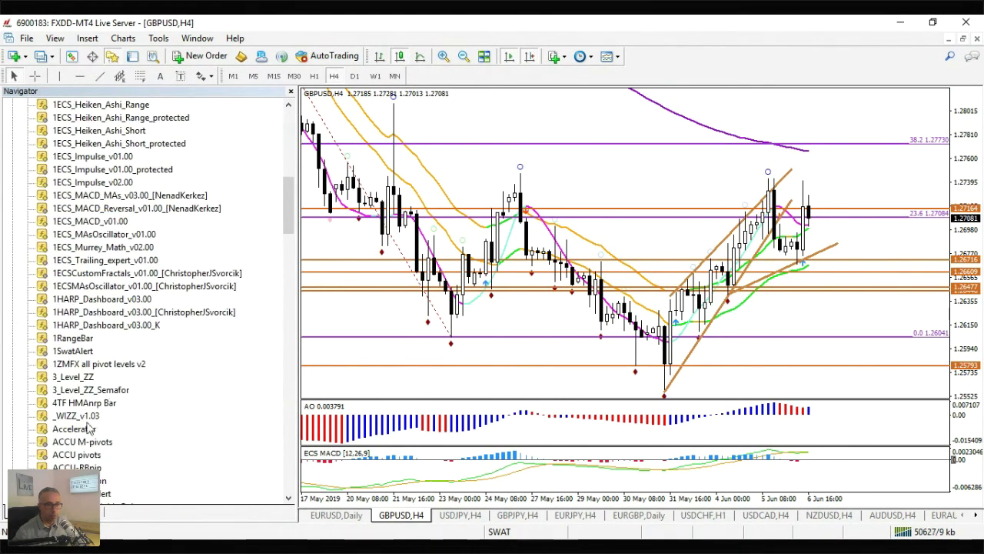
click(86, 418)
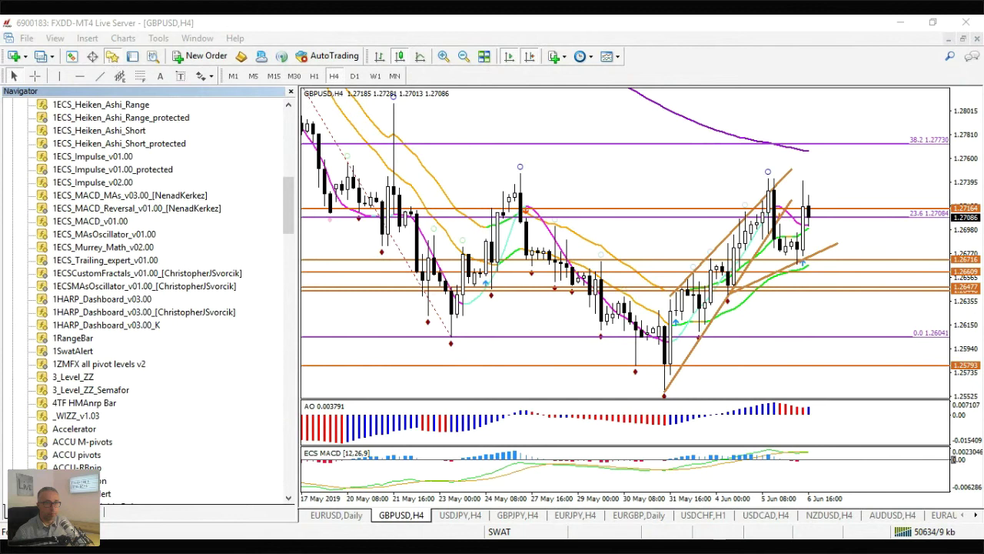
click(111, 56)
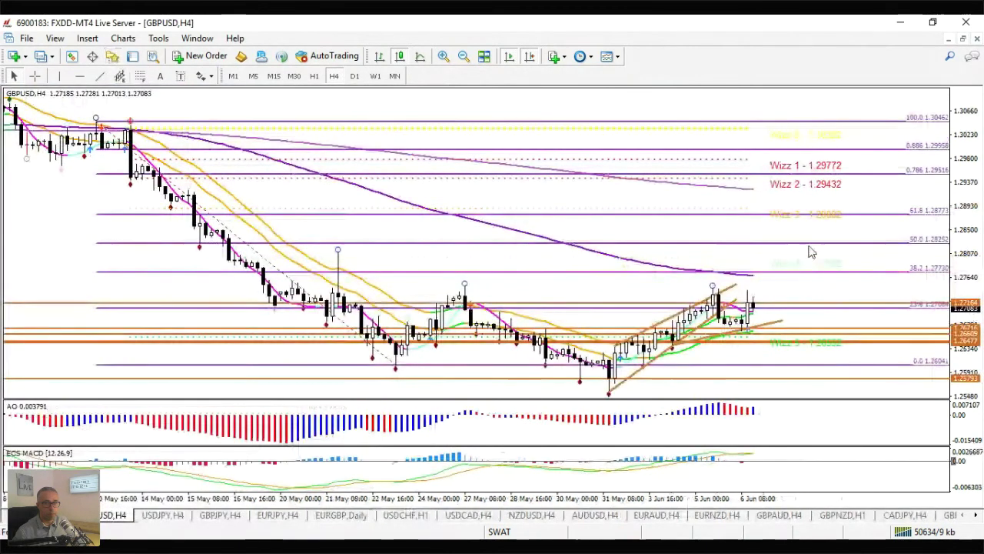
Examine the lower Wizz levels on the GBPUSD 4-hour chart and measure the distance from about Wizz 4 down to Wizz 6
drag(961, 266, 962, 362)
middle_click(862, 366)
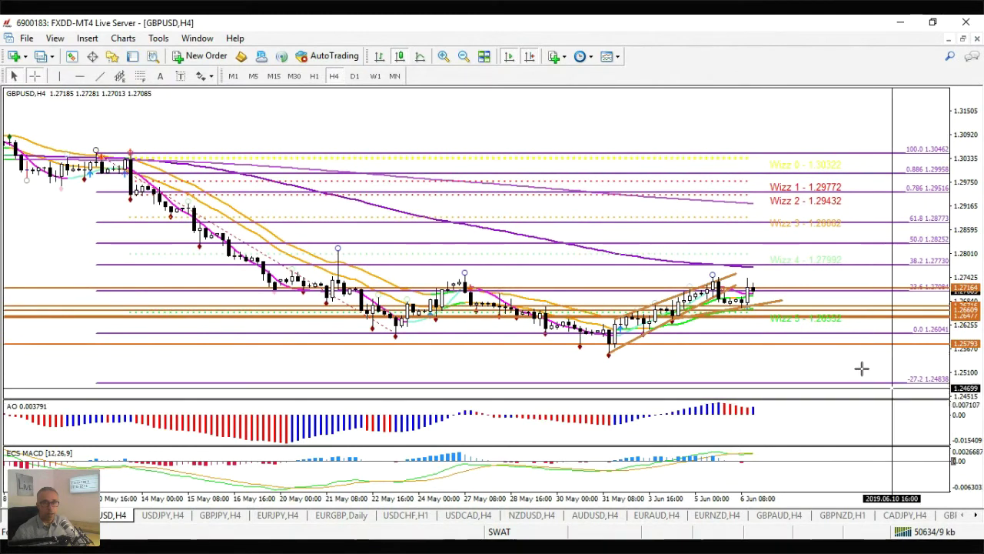
drag(962, 285, 965, 365)
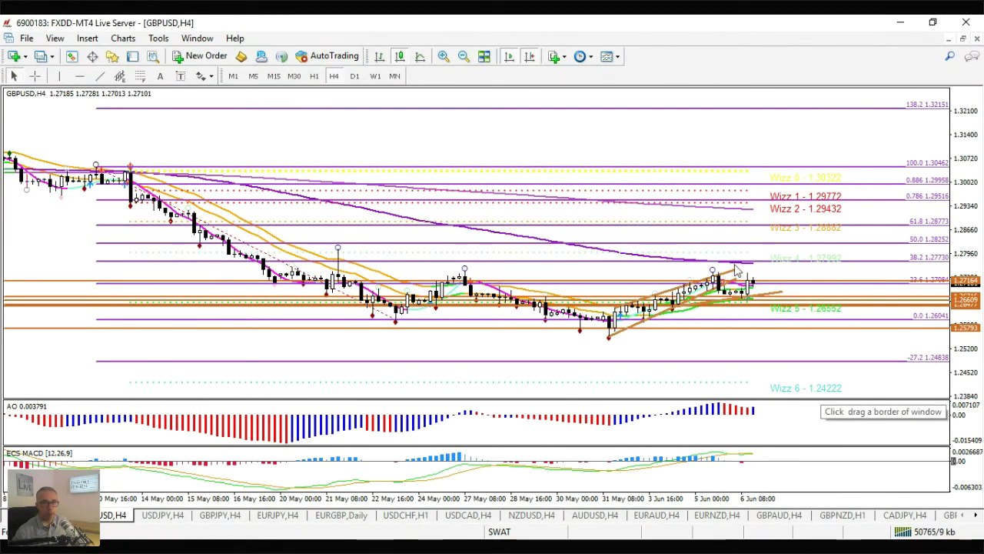
click(34, 75)
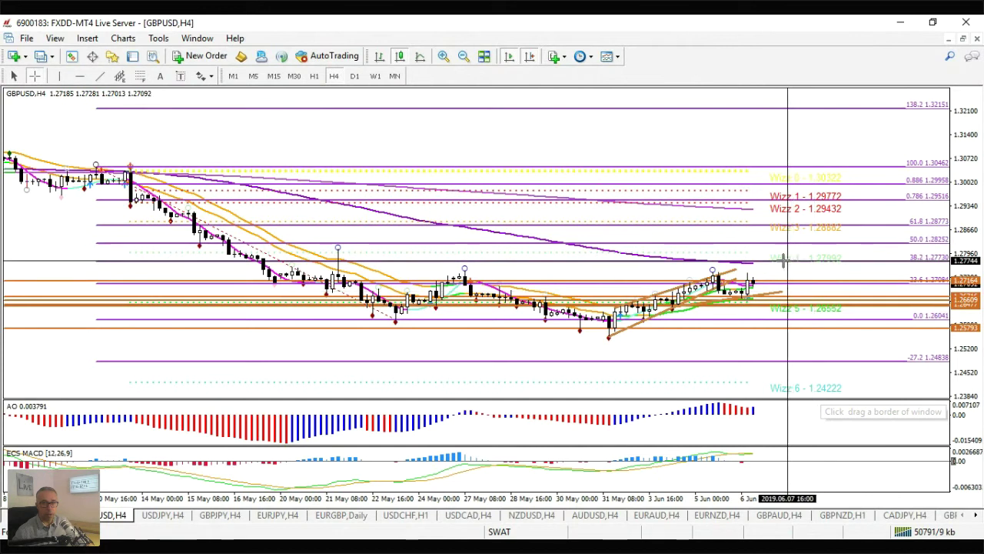
drag(781, 260, 802, 391)
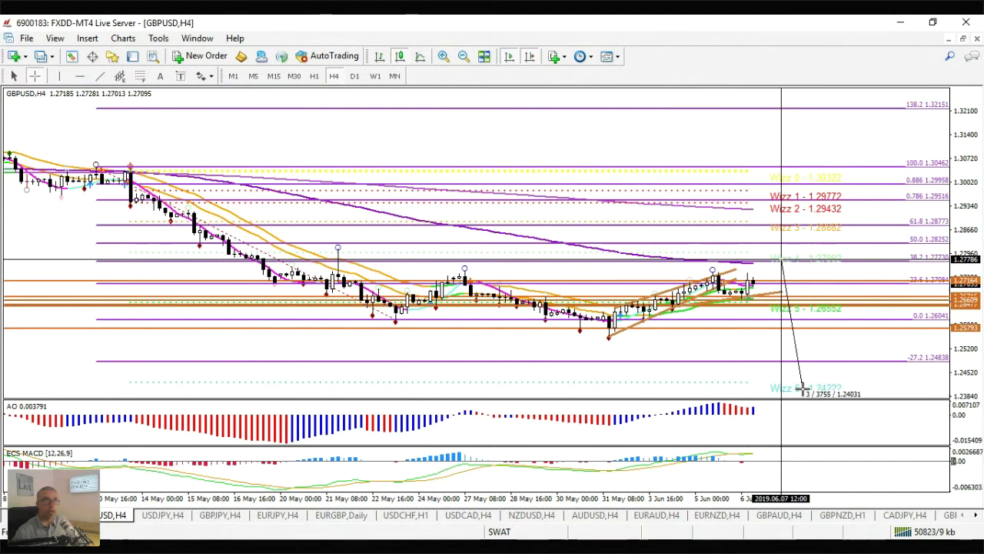
drag(803, 391, 807, 394)
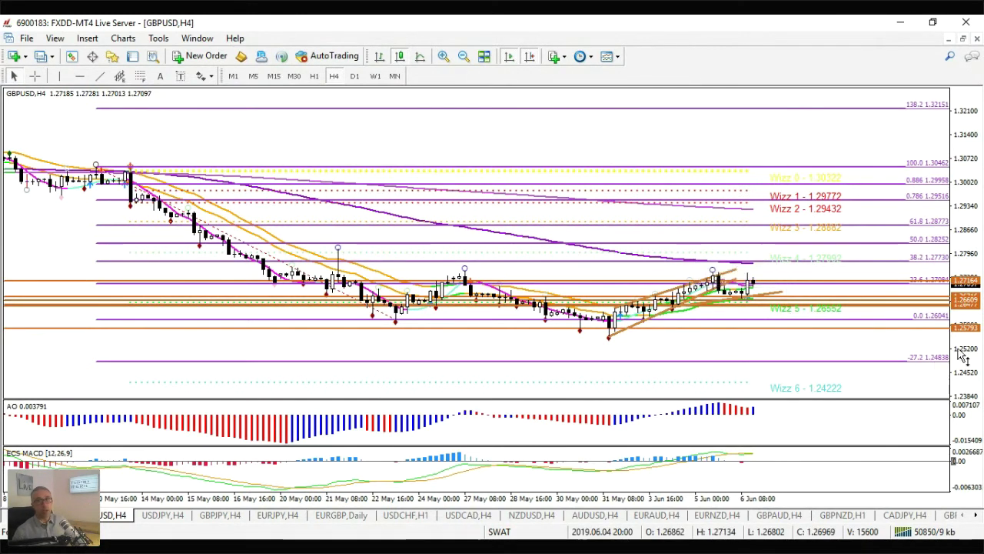
drag(939, 368, 971, 265)
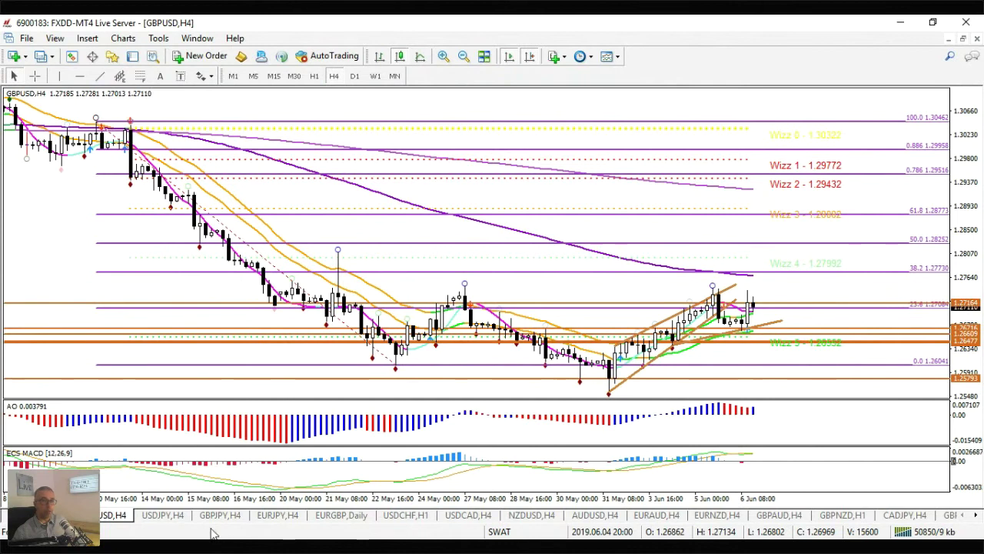
Review USDJPY on the 4-hour and 1-hour charts, checking recent price against the Fibonacci retracement levels
click(163, 515)
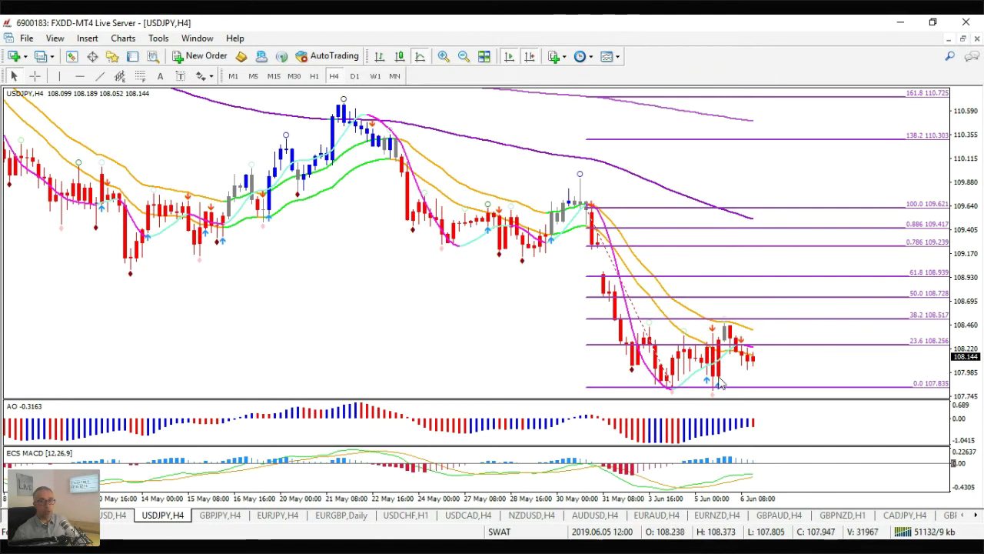
mouse_move(721, 384)
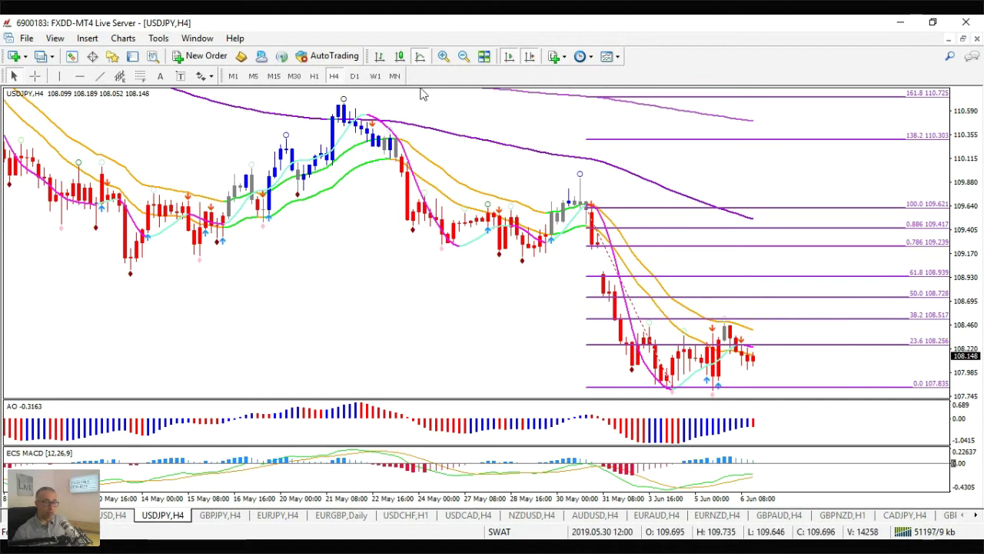
click(323, 74)
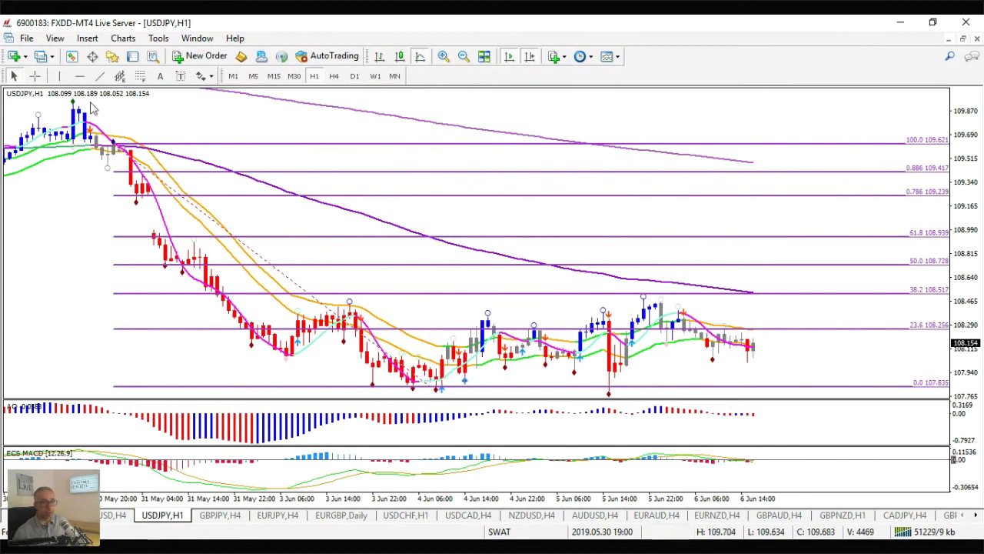
click(35, 75)
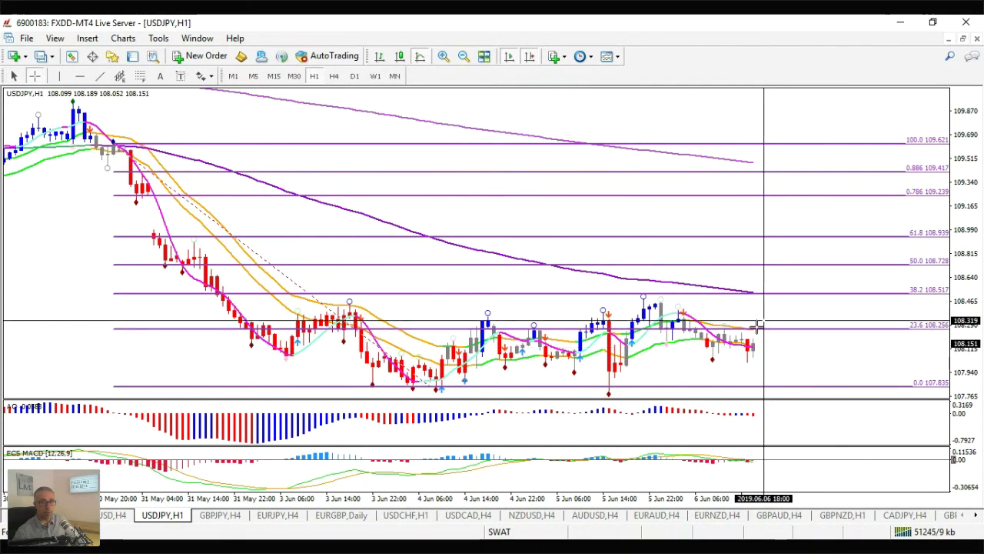
mouse_move(760, 314)
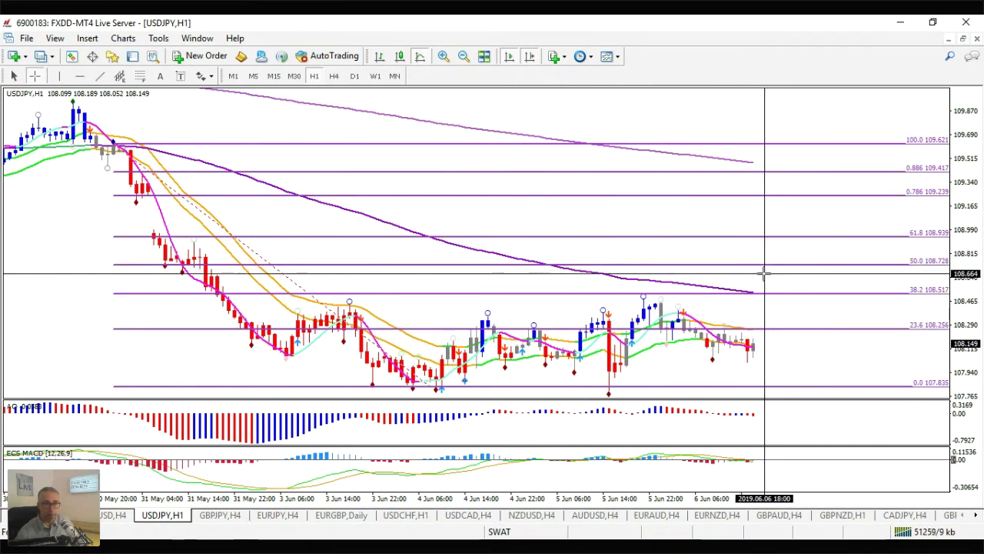
Re-anchor the USDJPY Fibonacci retracement at the 30 May high of 109.916 and delete the retracement from the chart
click(177, 152)
drag(110, 150, 77, 107)
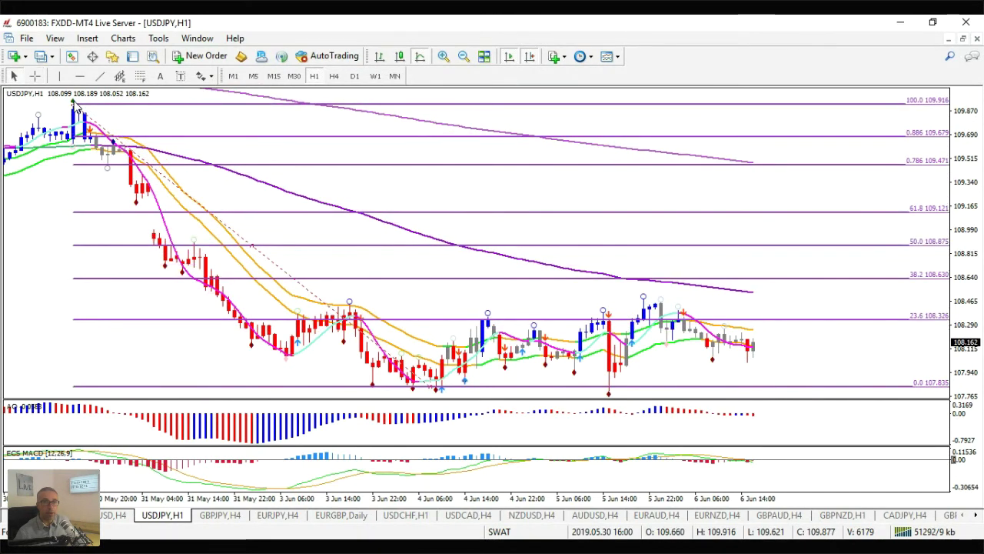
right_click(129, 116)
click(165, 160)
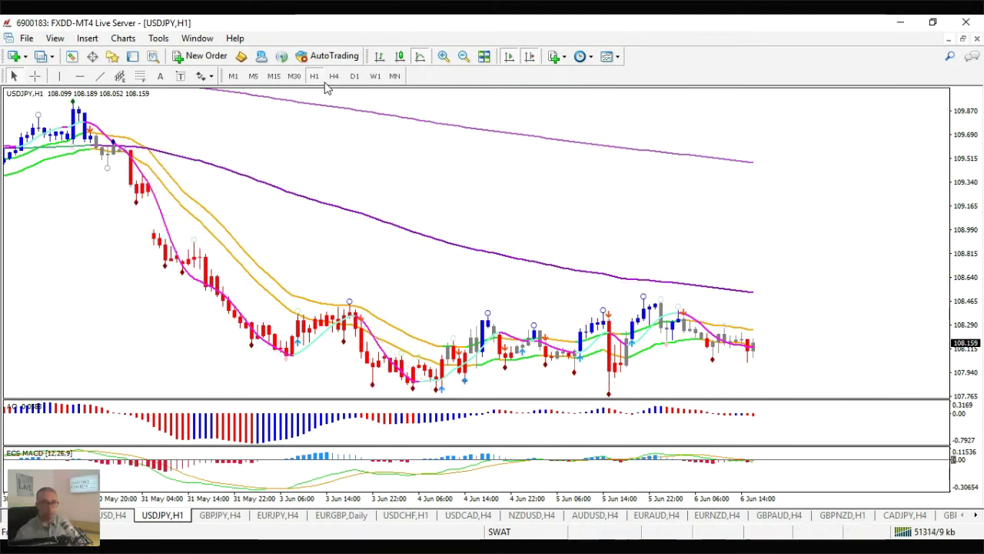
Display USDJPY as candlesticks and review it on the daily, 4-hour and 1-hour timeframes
click(356, 78)
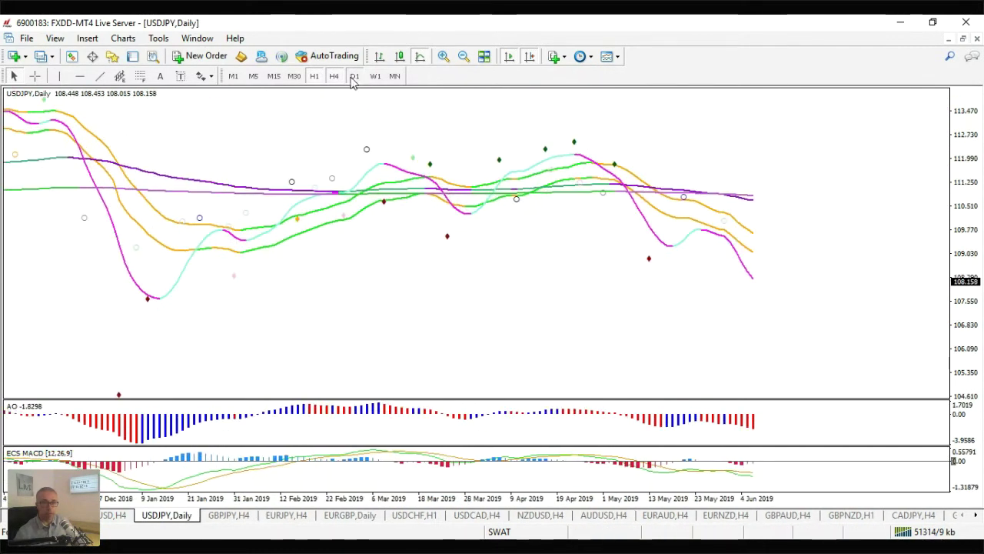
click(395, 62)
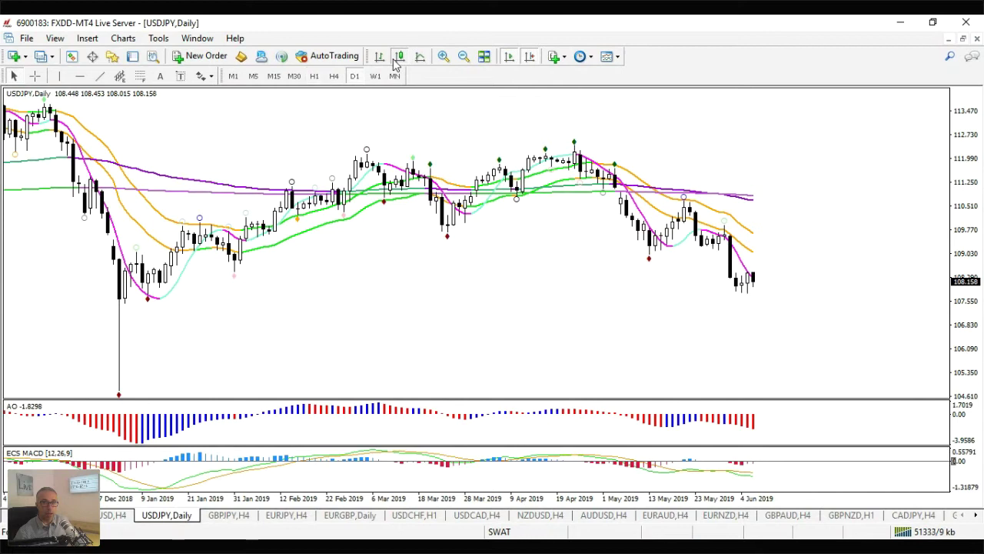
click(333, 76)
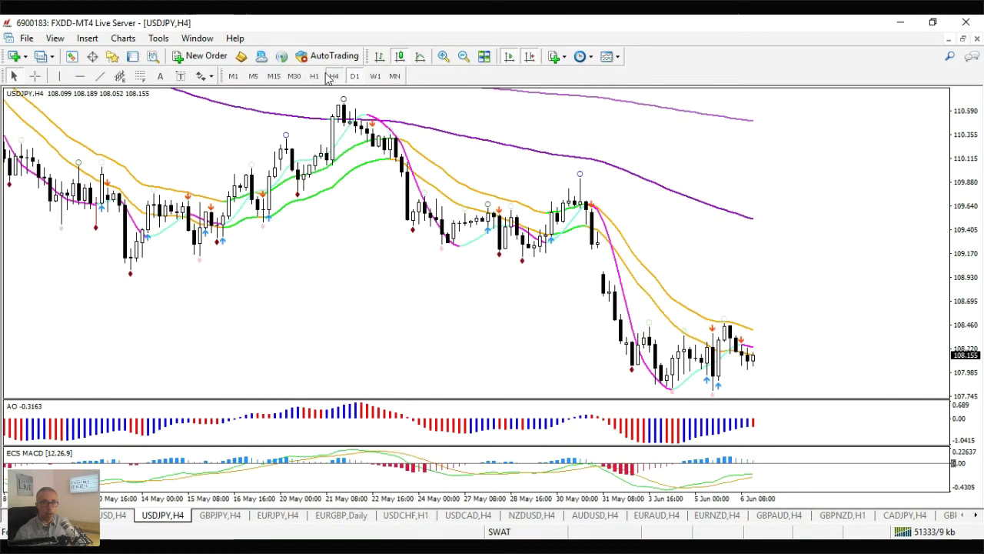
click(322, 76)
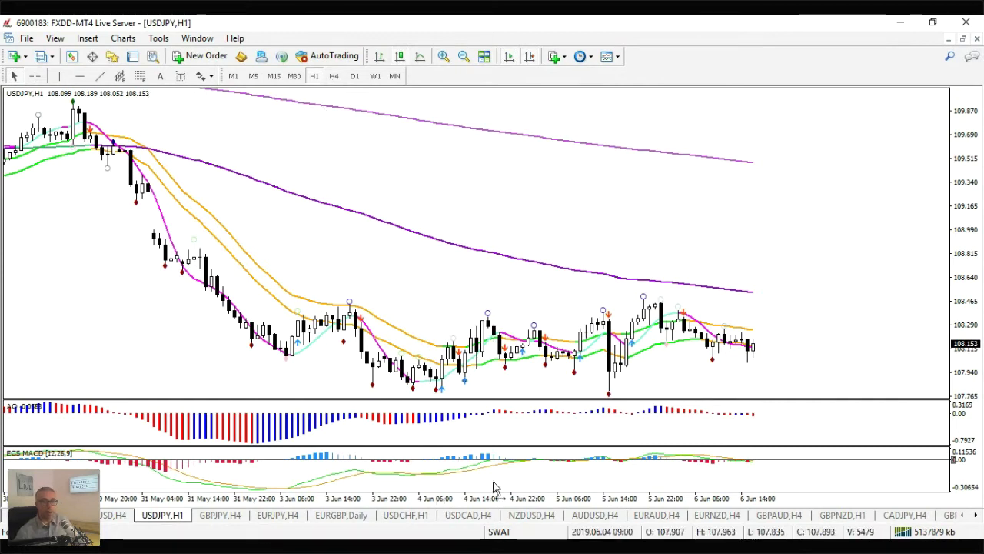
click(35, 75)
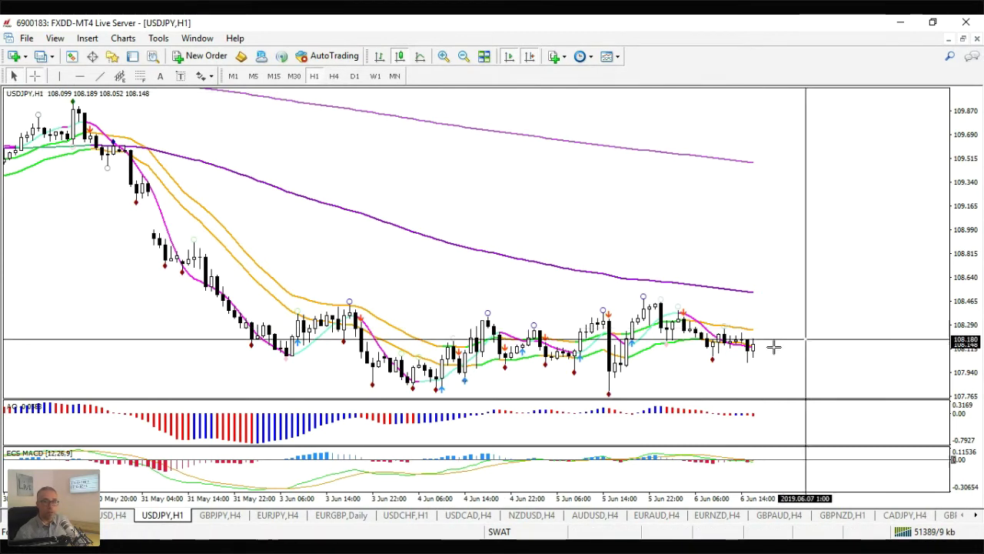
Review GBPJPY around the 137.828 horizontal line on the 4-hour, 1-hour and daily charts
click(239, 517)
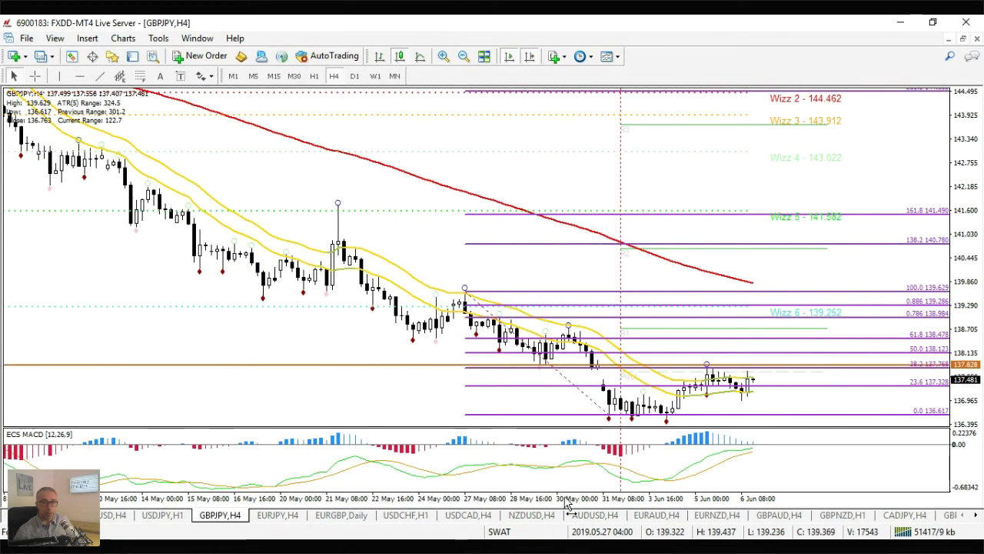
key(plus)
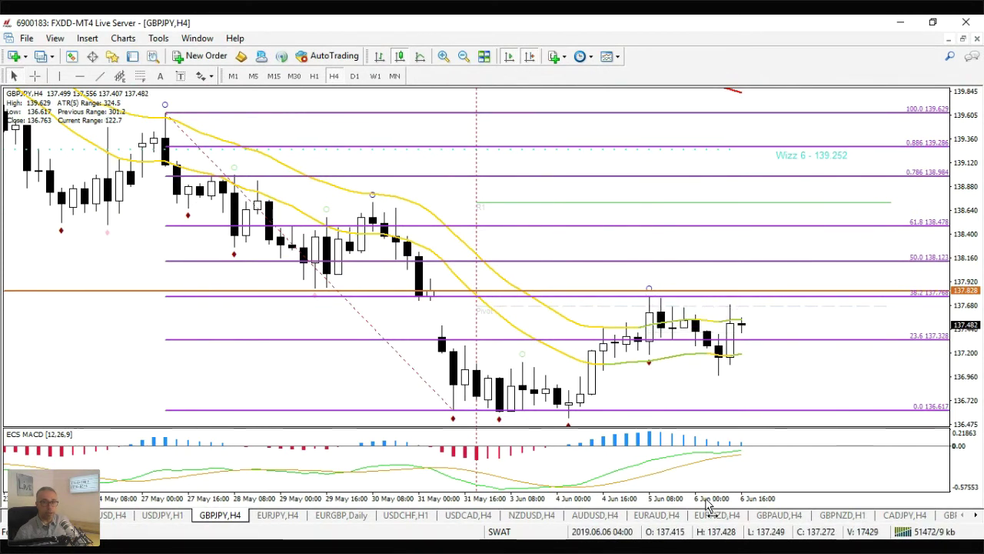
drag(709, 504, 700, 501)
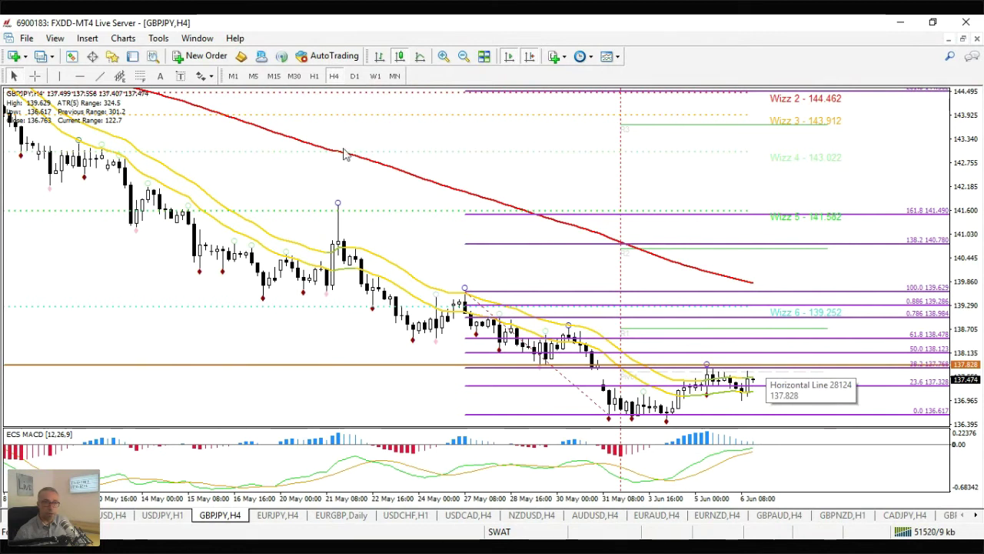
key(h)
key(1)
key(Return)
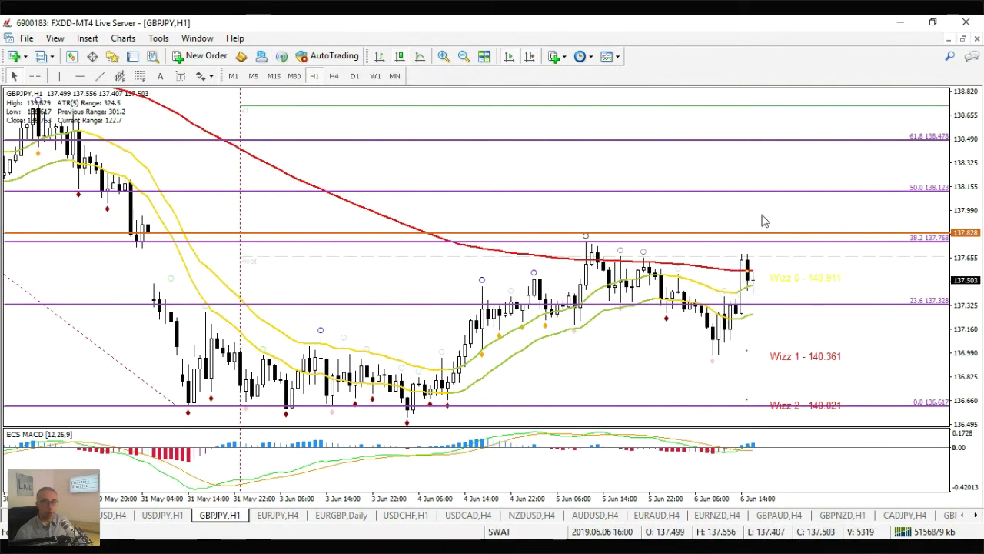
click(356, 75)
key(plus)
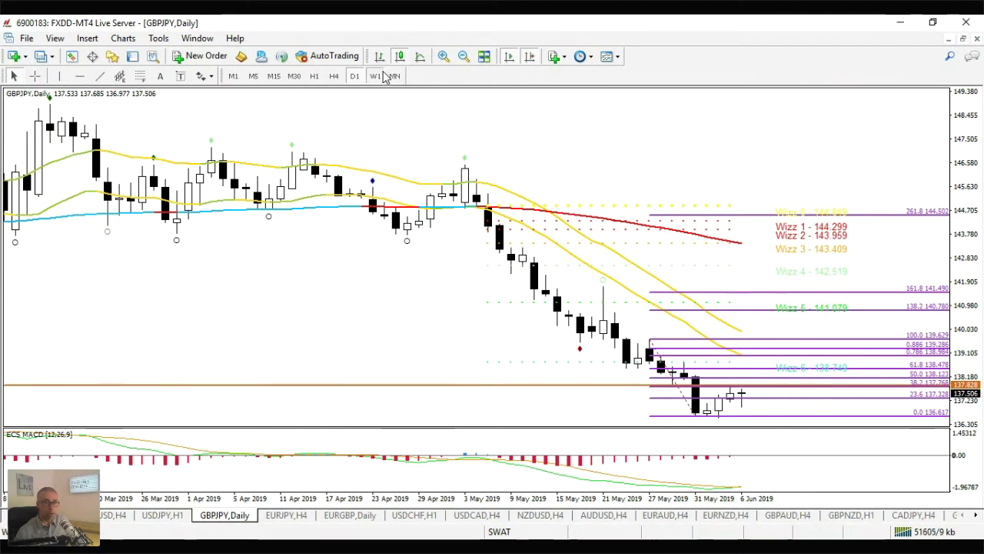
Switch GBPJPY to the weekly timeframe and delete its Fibonacci retracement
text(W1)
key(Return)
key(plus)
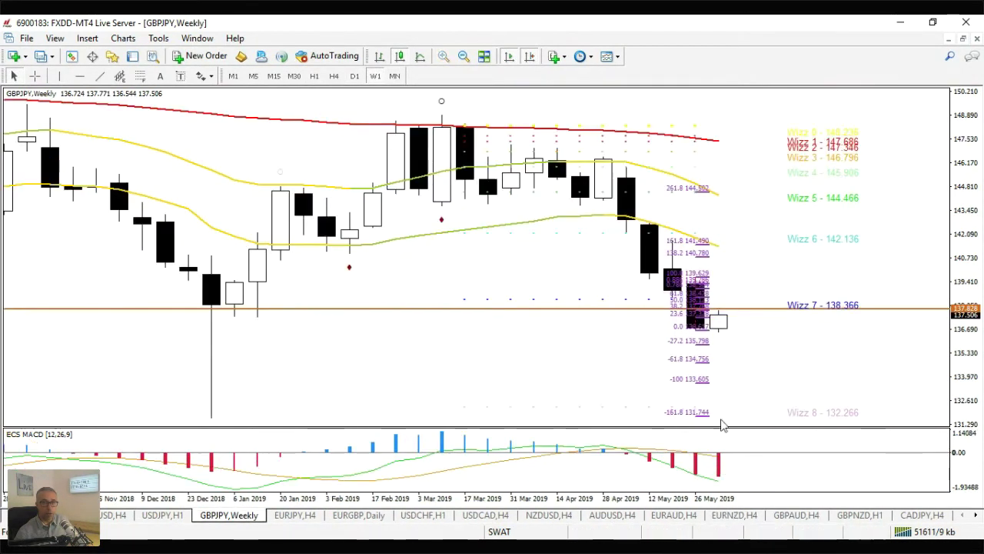
double_click(704, 282)
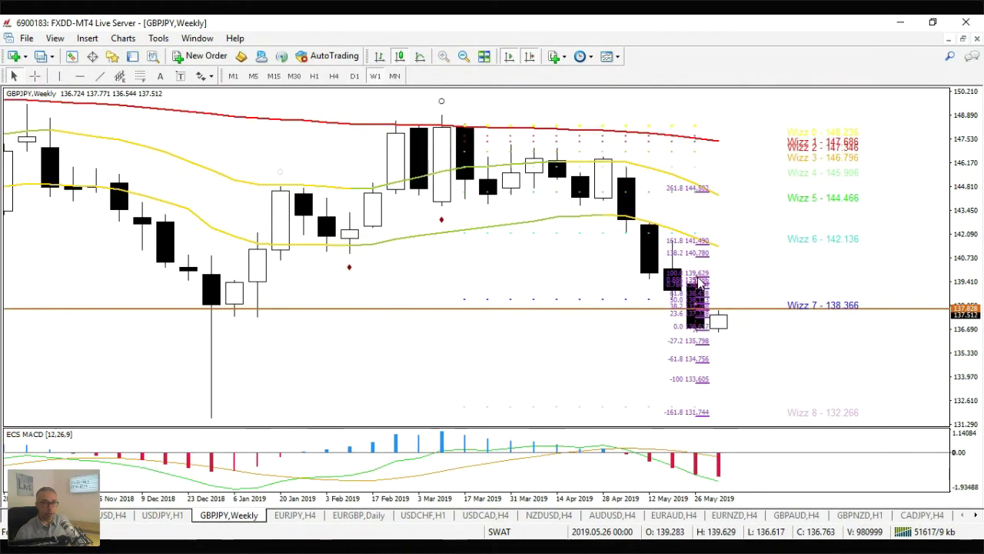
right_click(741, 268)
click(777, 316)
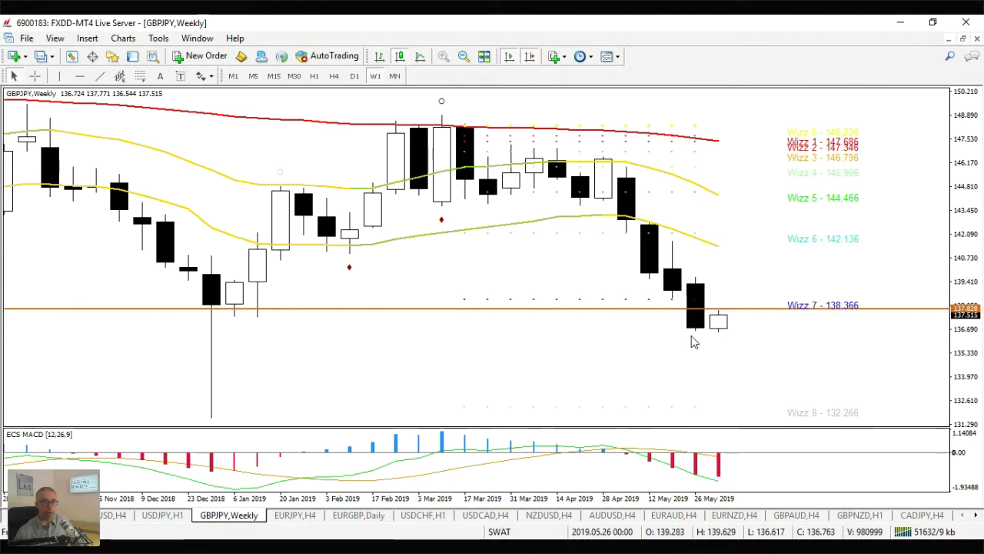
Return GBPJPY to the 4-hour timeframe with the longer candle history in view
click(335, 77)
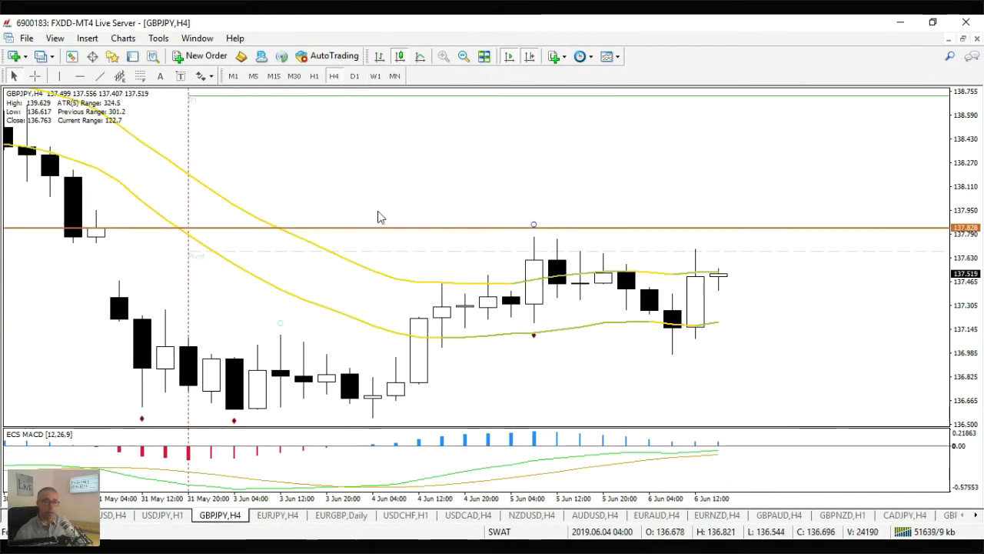
key(minus)
key(minus)
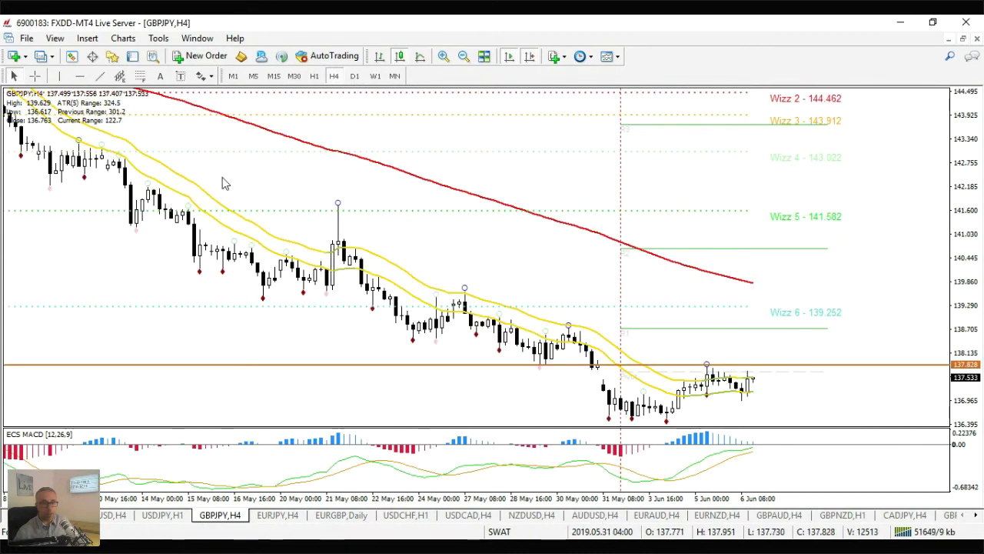
Compare GBPJPY on the weekly and 4-hour timeframes with the crosshair, finishing on the 4-hour chart
middle_click(754, 331)
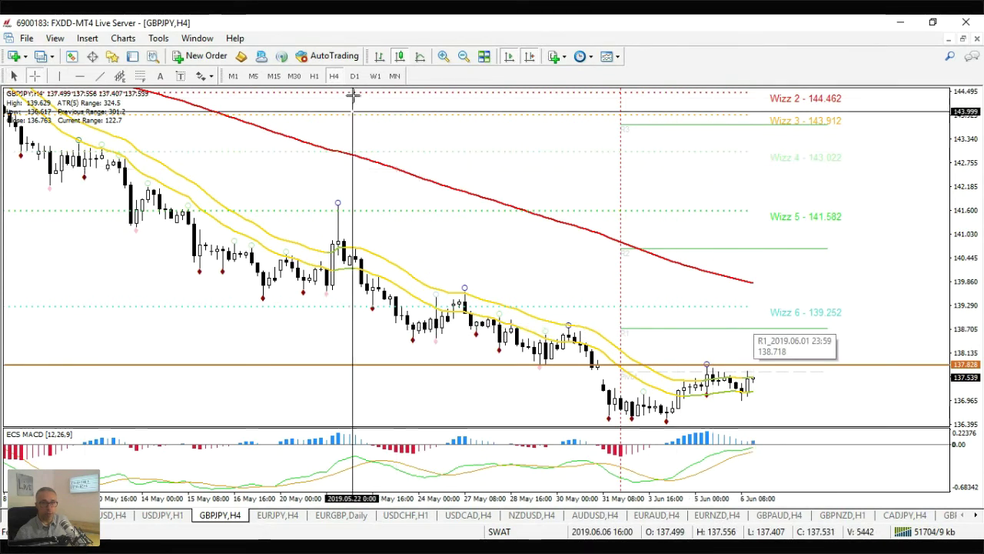
click(375, 76)
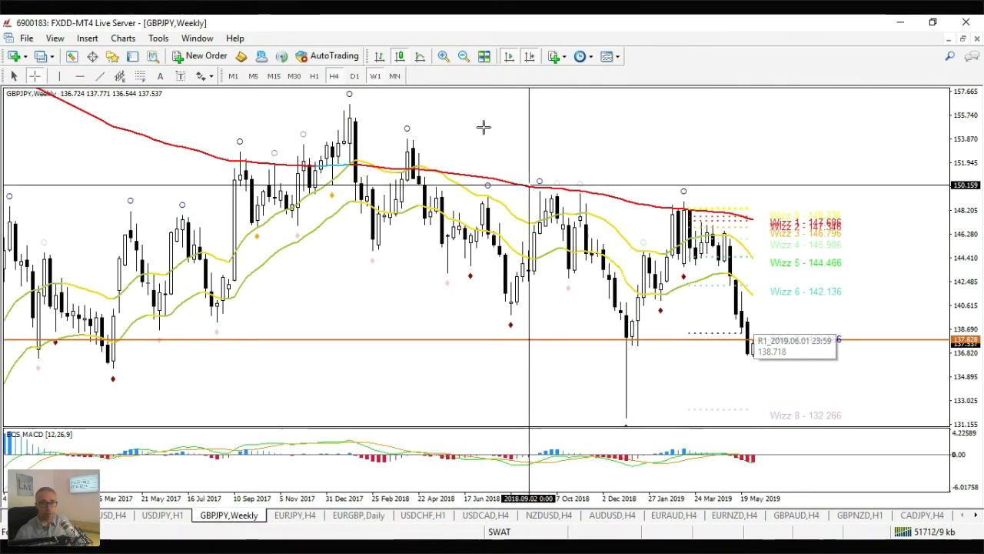
click(334, 76)
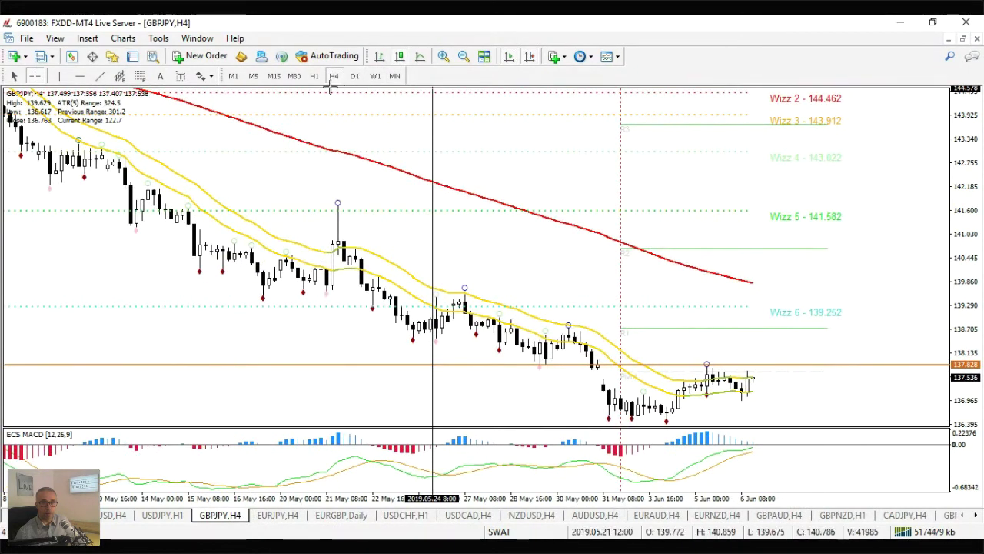
key(Escape)
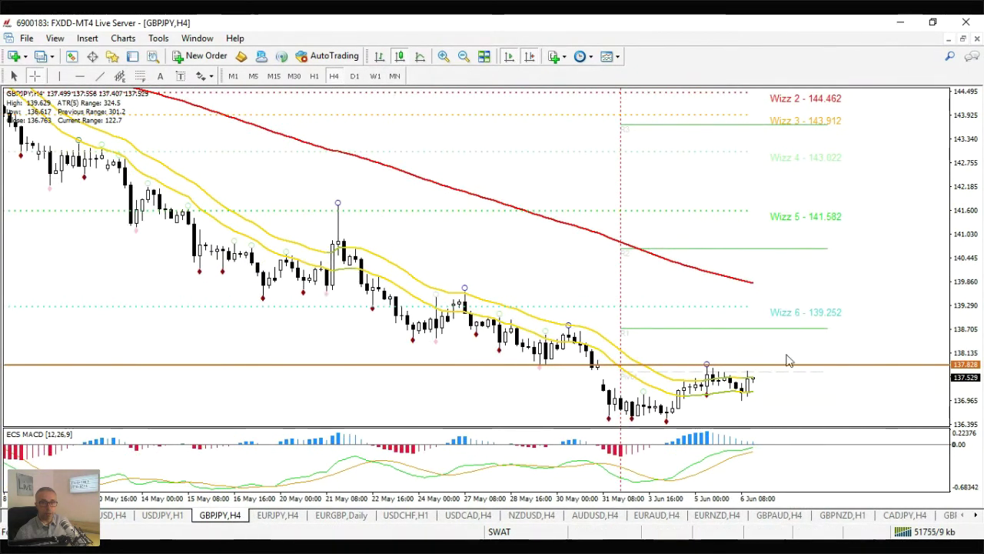
Examine the GBPJPY 4-hour downtrend down to the Wizz 7 level by temporarily widening the price range and candle history
drag(747, 498, 731, 499)
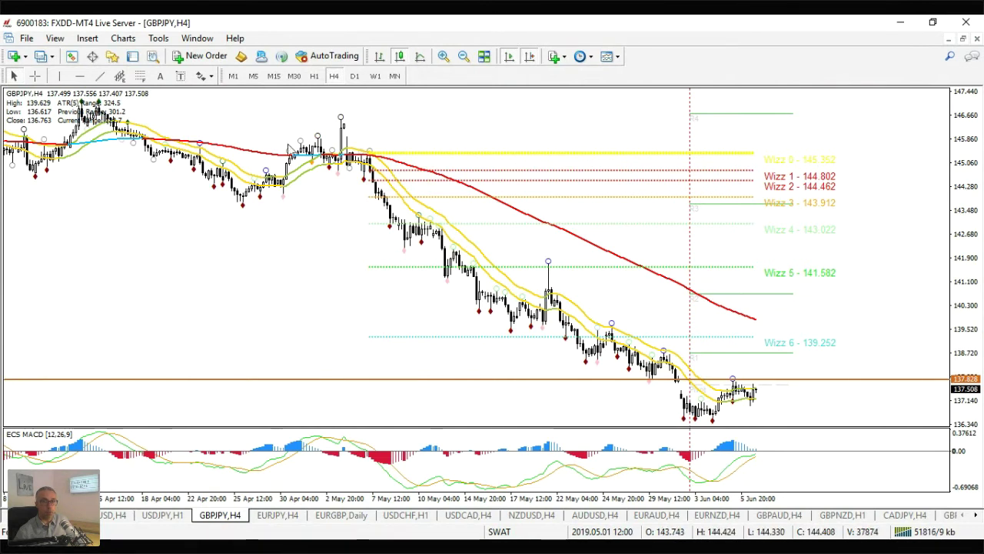
click(34, 76)
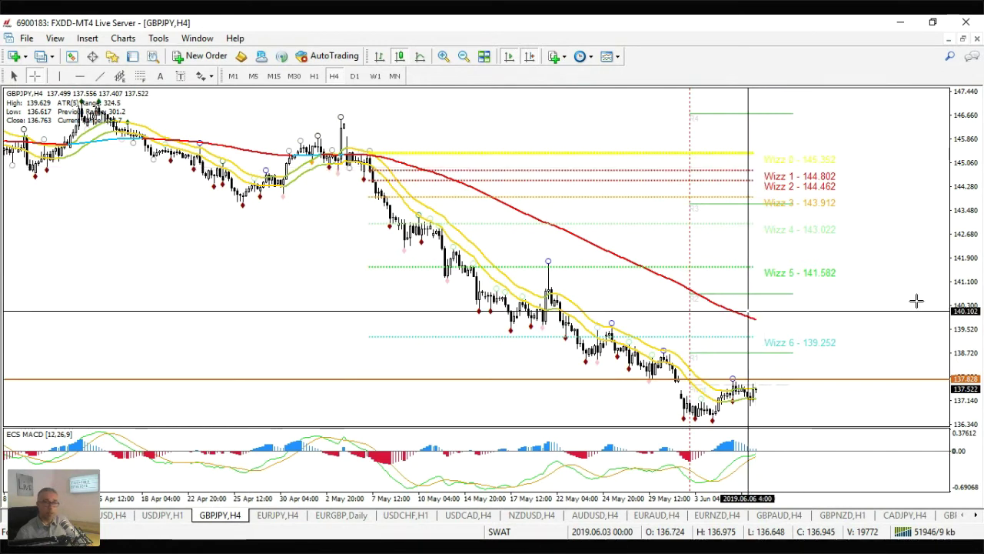
drag(977, 301, 967, 347)
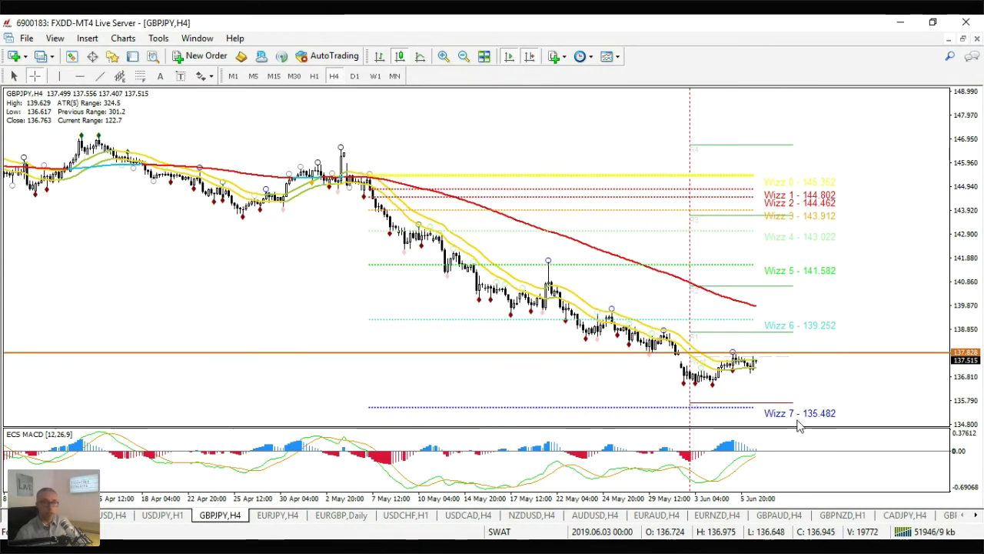
drag(972, 398, 813, 418)
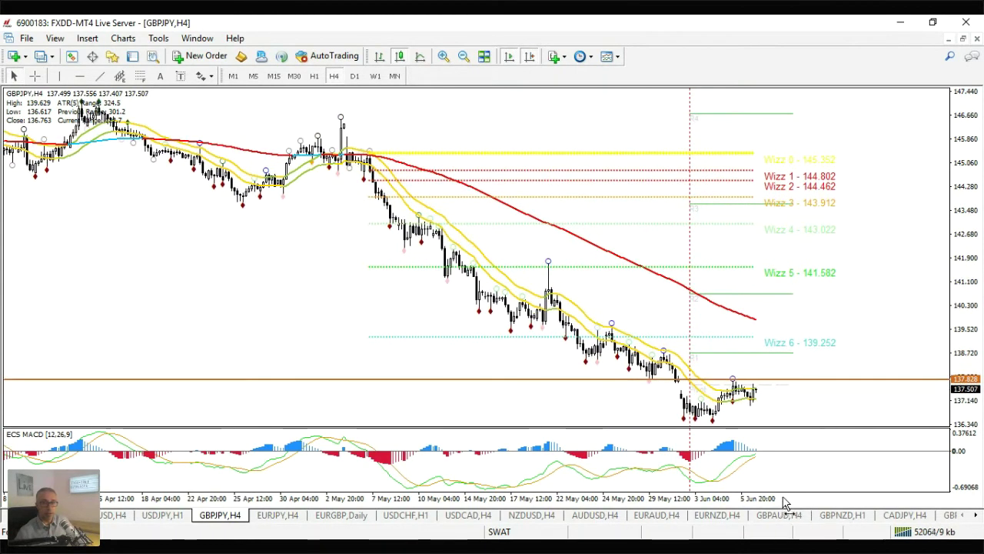
drag(791, 498, 796, 492)
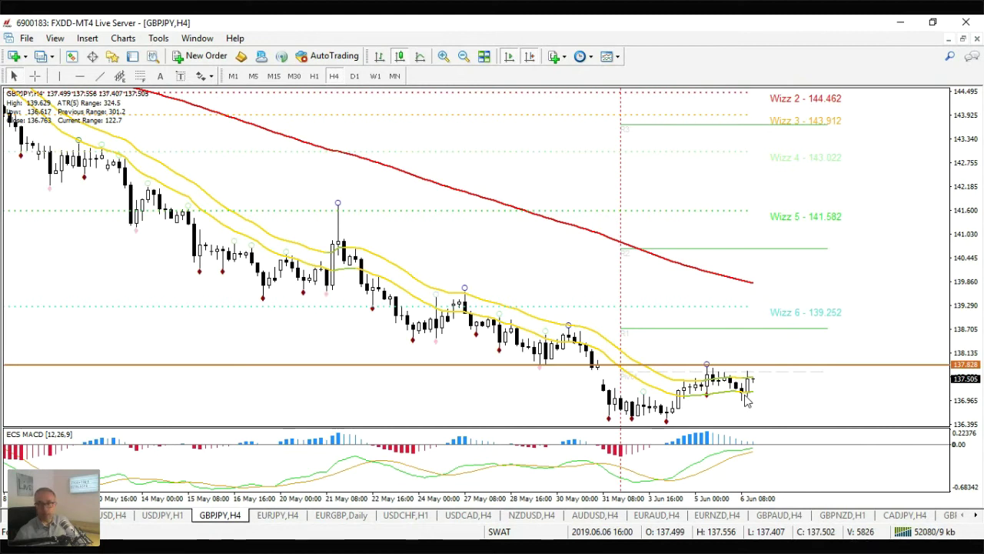
mouse_move(746, 401)
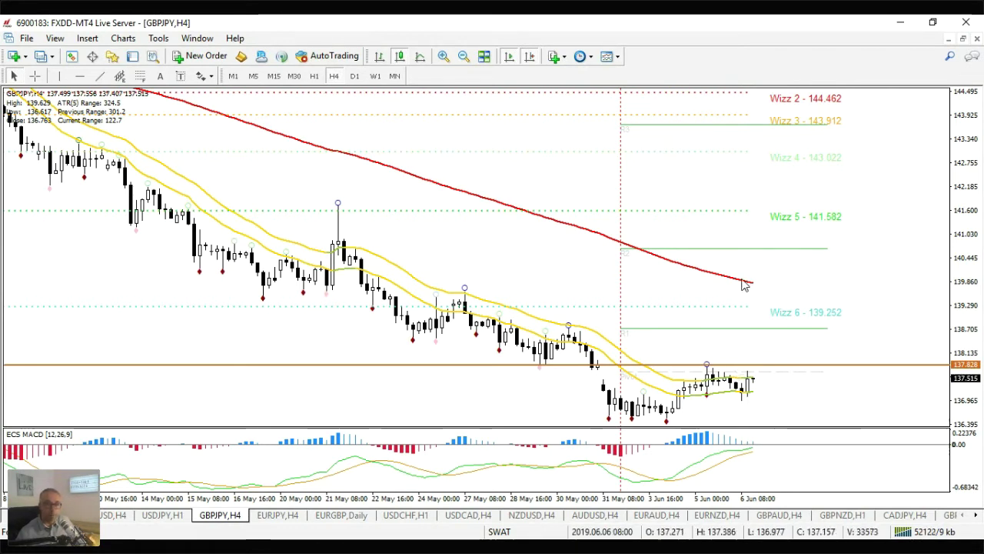
mouse_move(741, 284)
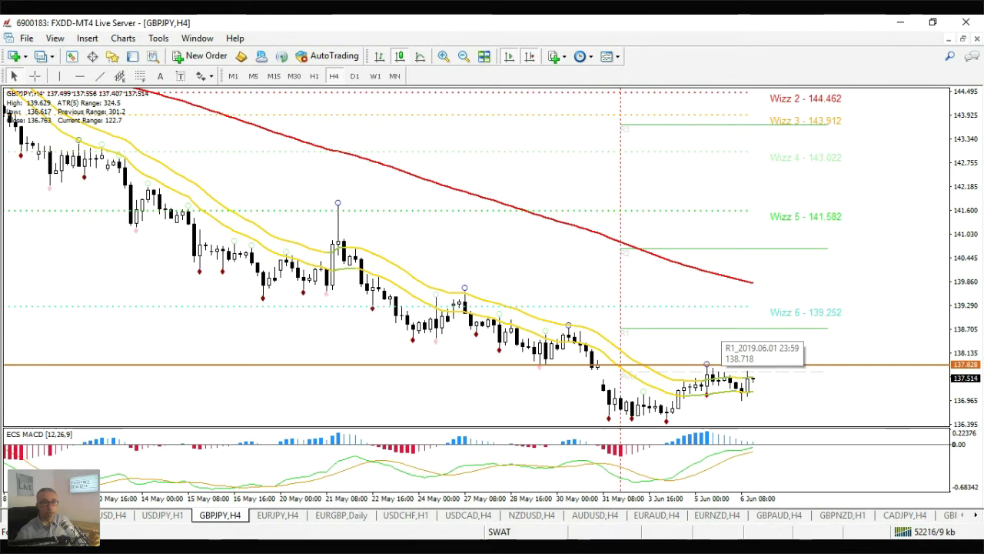
Check the EURUSD daily chart and compare EURJPY on the daily and 4-hour timeframes
click(115, 515)
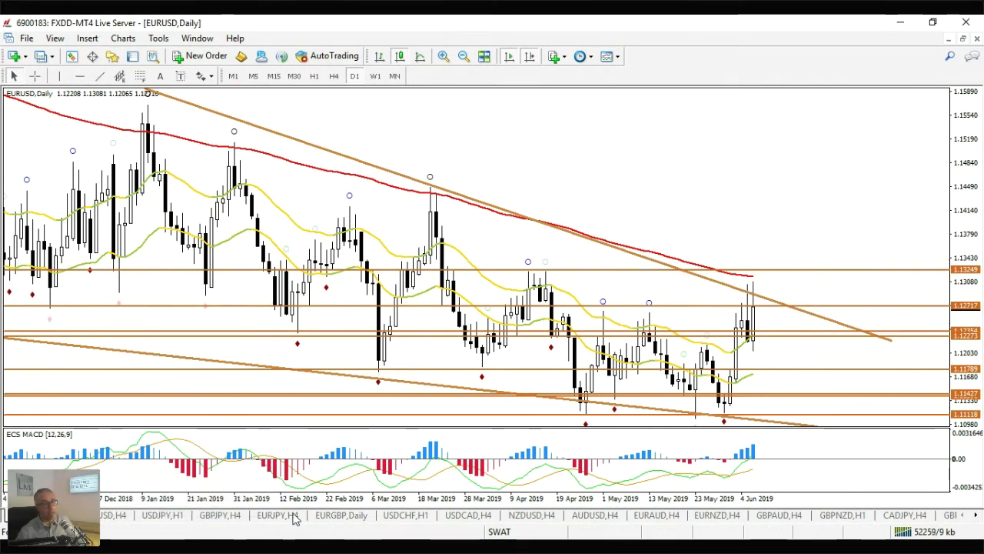
click(278, 516)
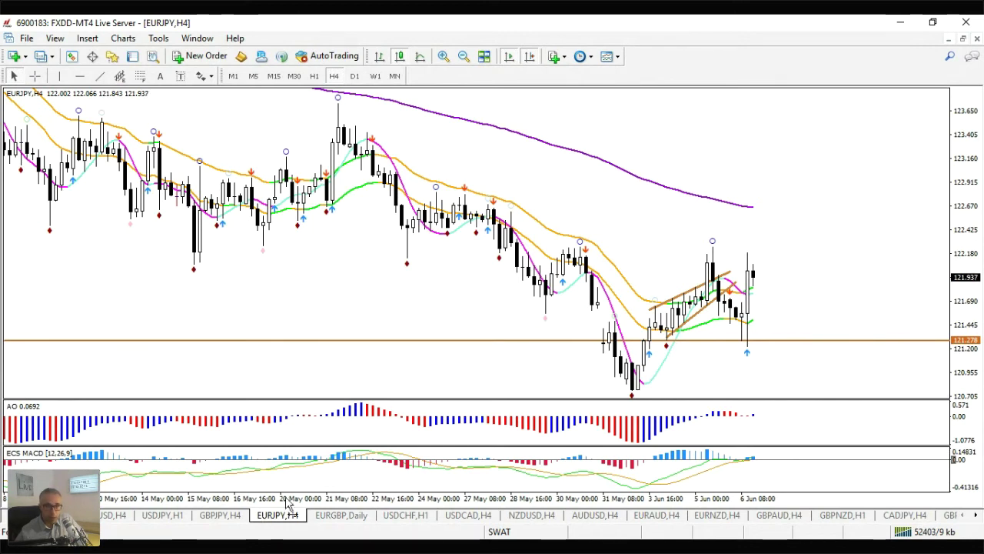
click(355, 76)
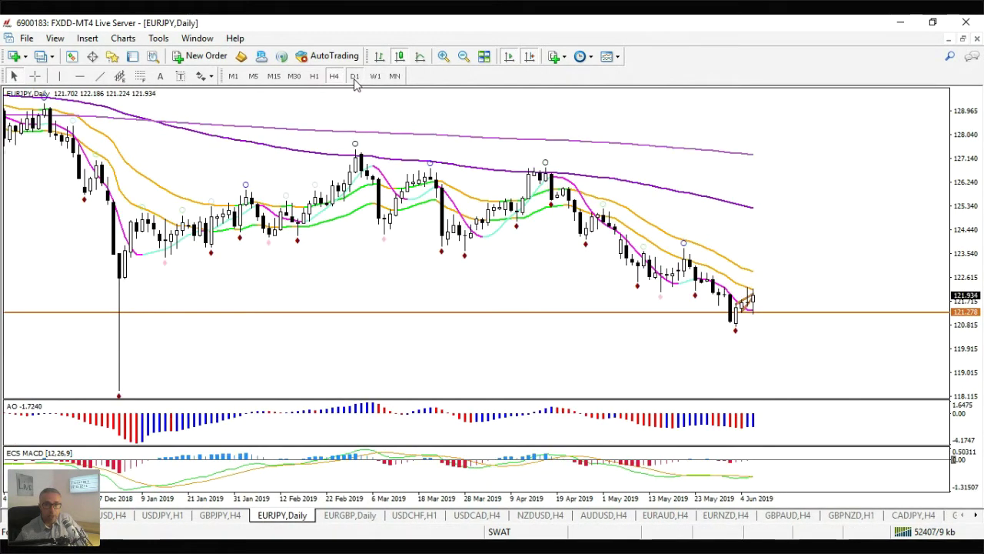
click(333, 76)
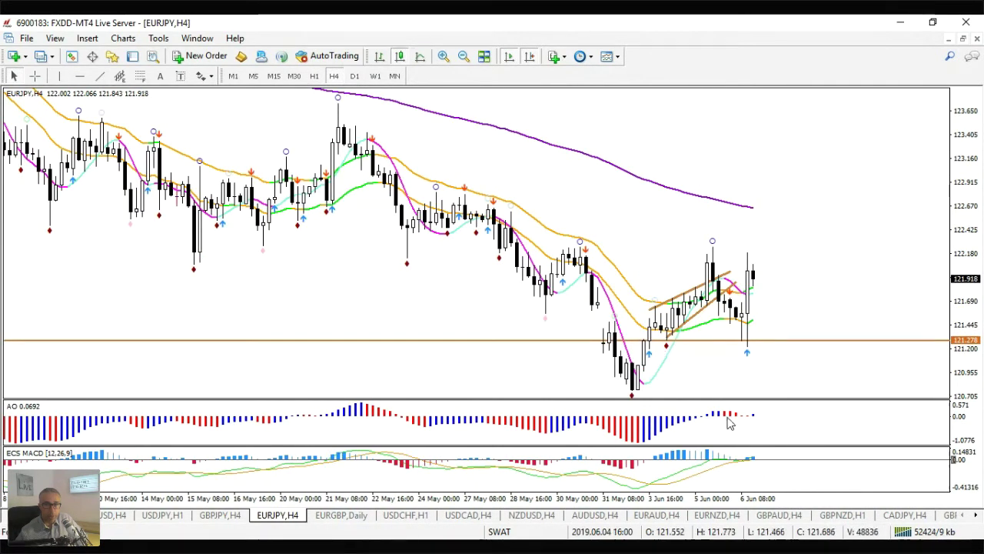
Examine the EURJPY 4-hour candles around the rising trend lines and the 121.278 horizontal line at wide and close range
drag(699, 499, 706, 504)
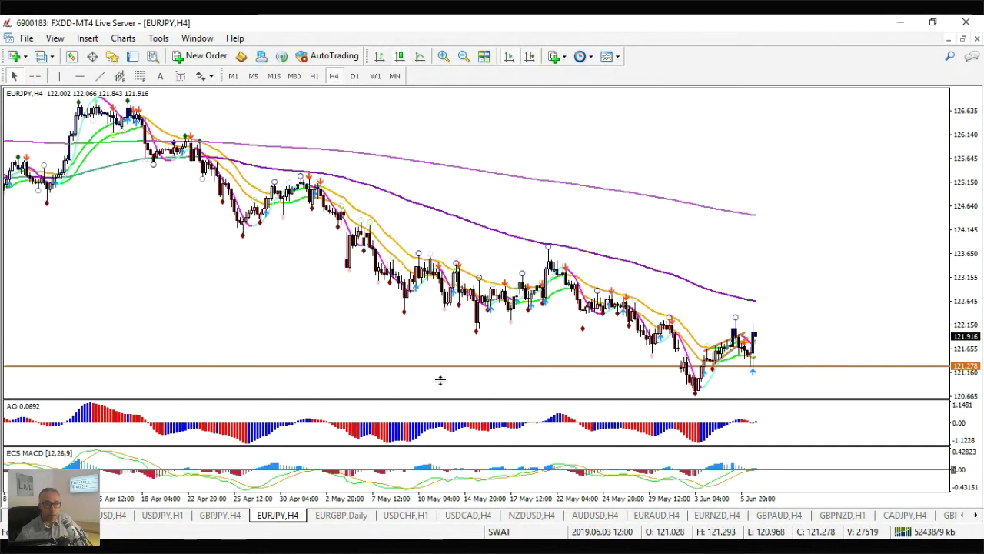
click(35, 75)
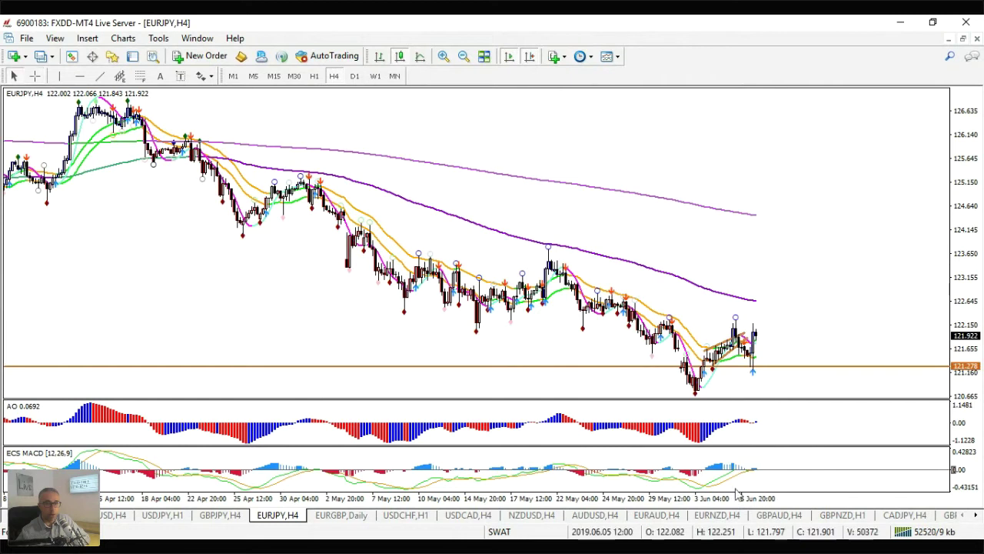
drag(738, 497, 765, 501)
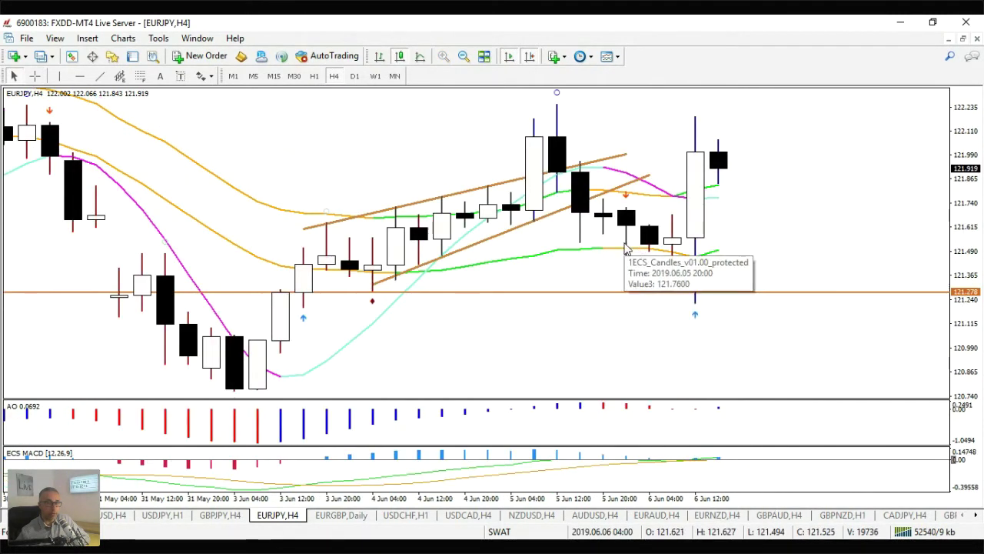
mouse_move(673, 248)
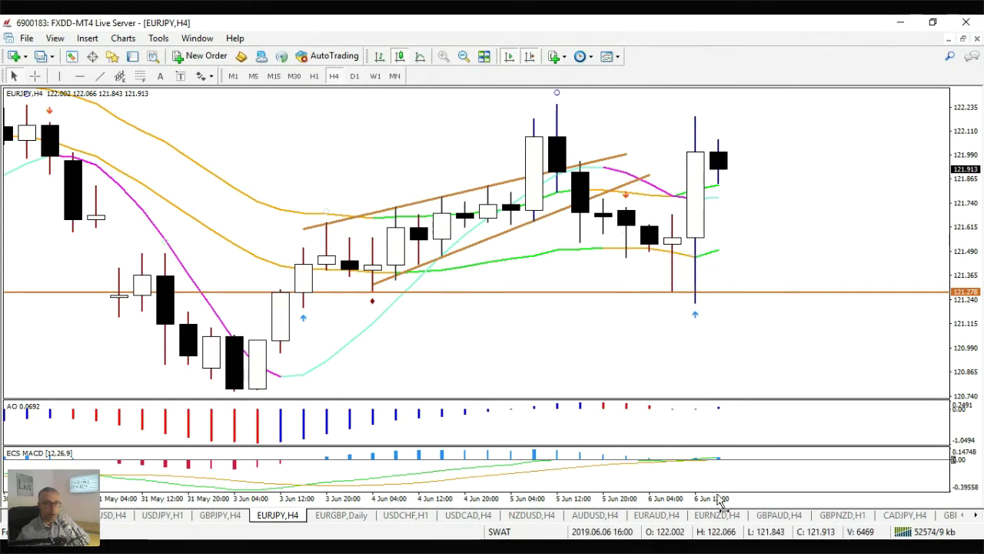
drag(718, 496, 704, 501)
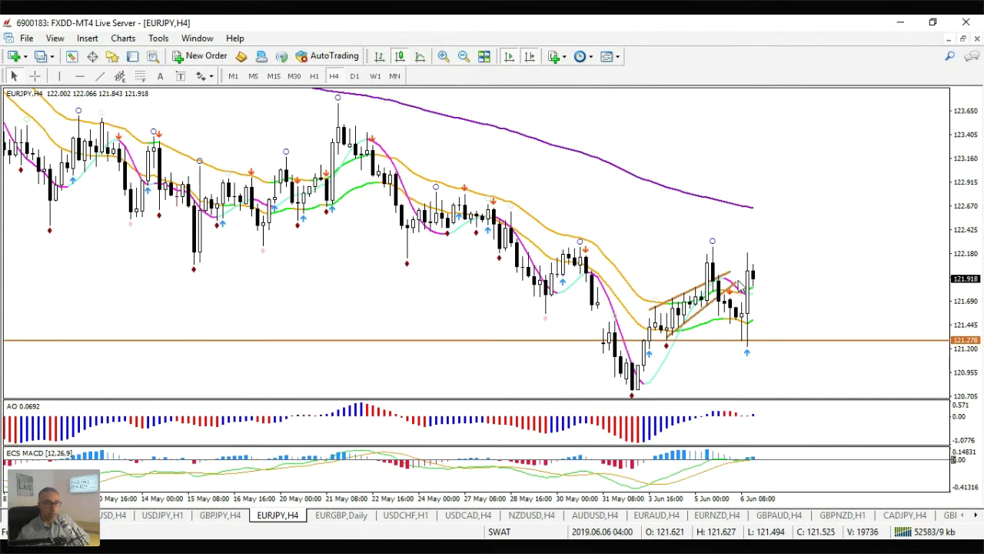
mouse_move(733, 280)
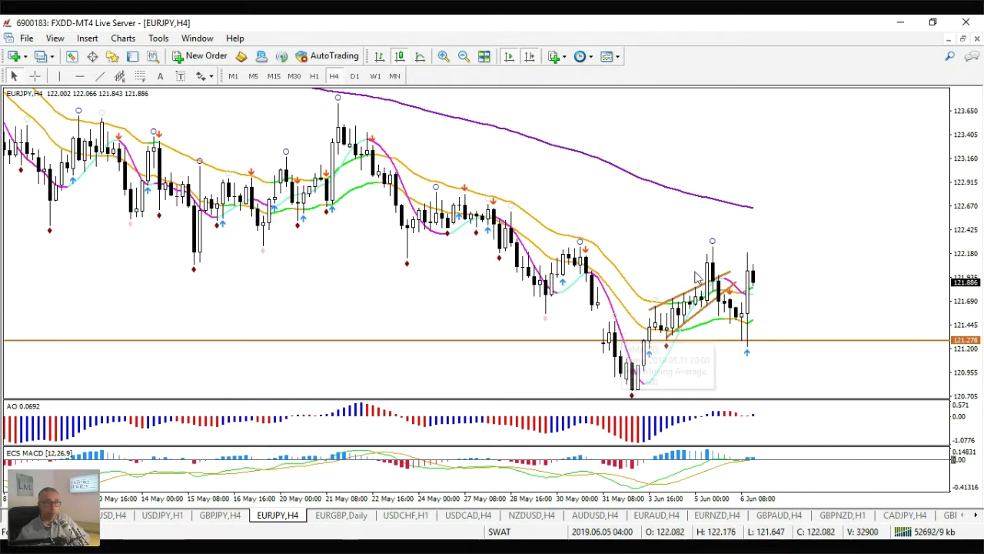
mouse_move(756, 213)
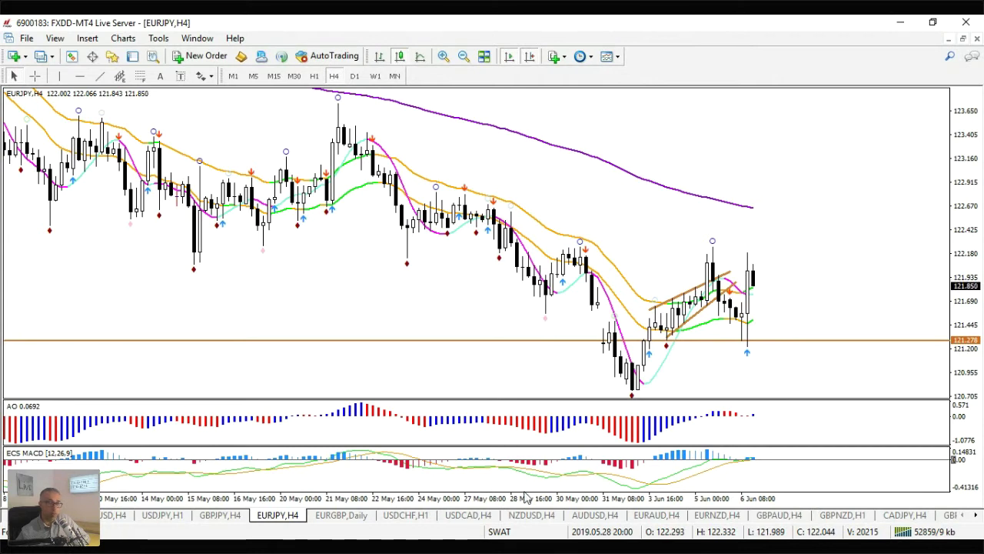
Zoom out the EURJPY 4-hour chart and turn off its chart shift
key(minus)
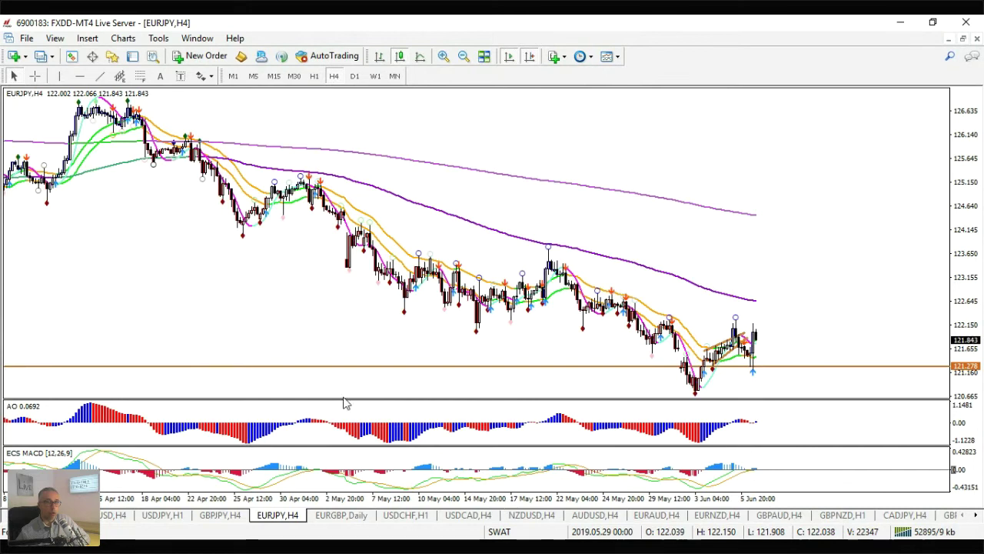
click(530, 56)
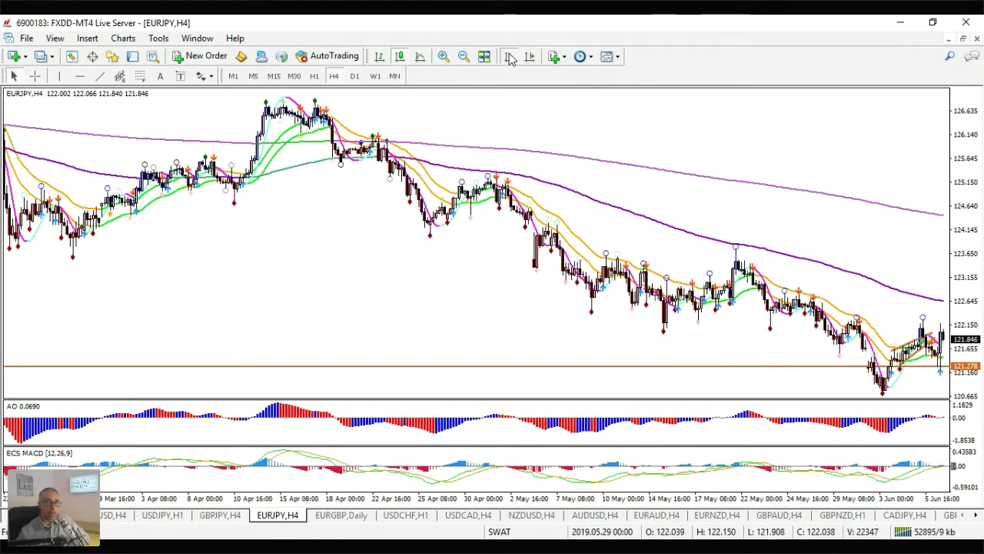
Tile all chart windows, maximize GBPJPY from the overview and turn off its auto scroll and chart shift
click(484, 56)
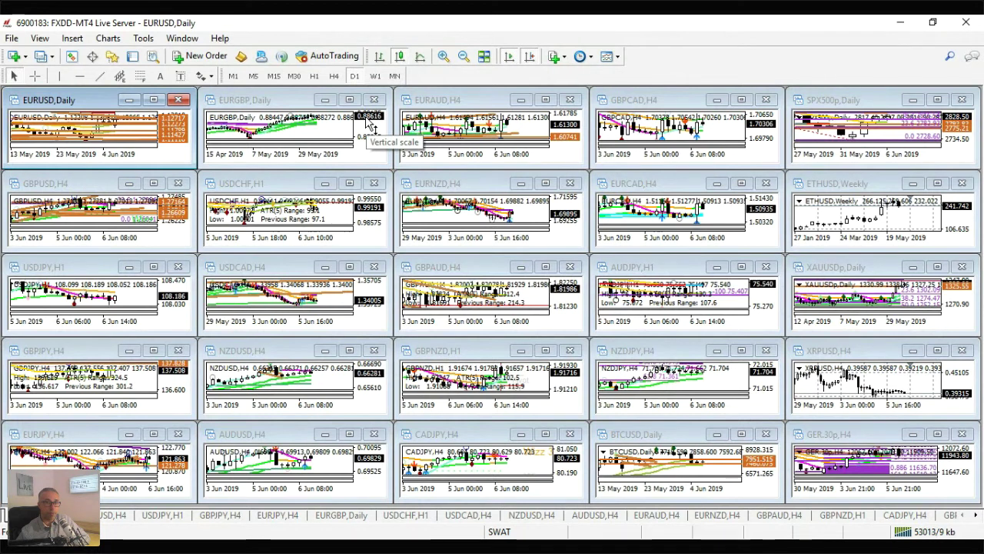
click(153, 350)
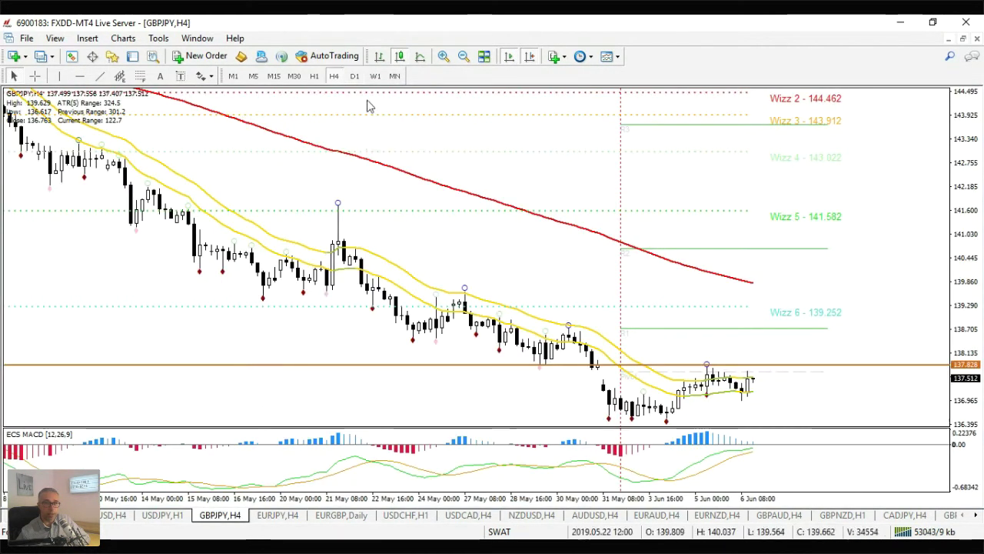
click(528, 58)
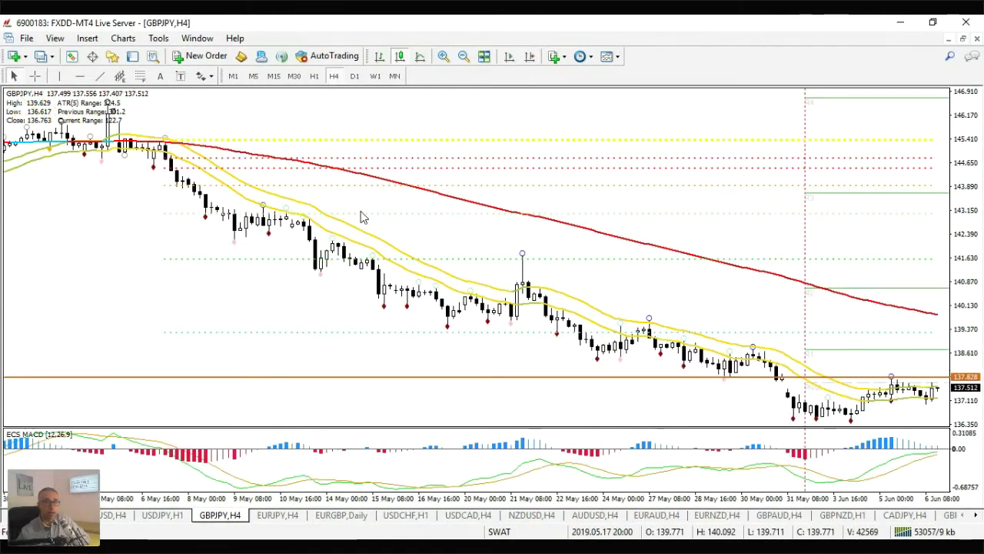
Review GBPJPY's 4-hour price history back to February 2019 and return to the latest June candles
scroll(274, 235, up, 5)
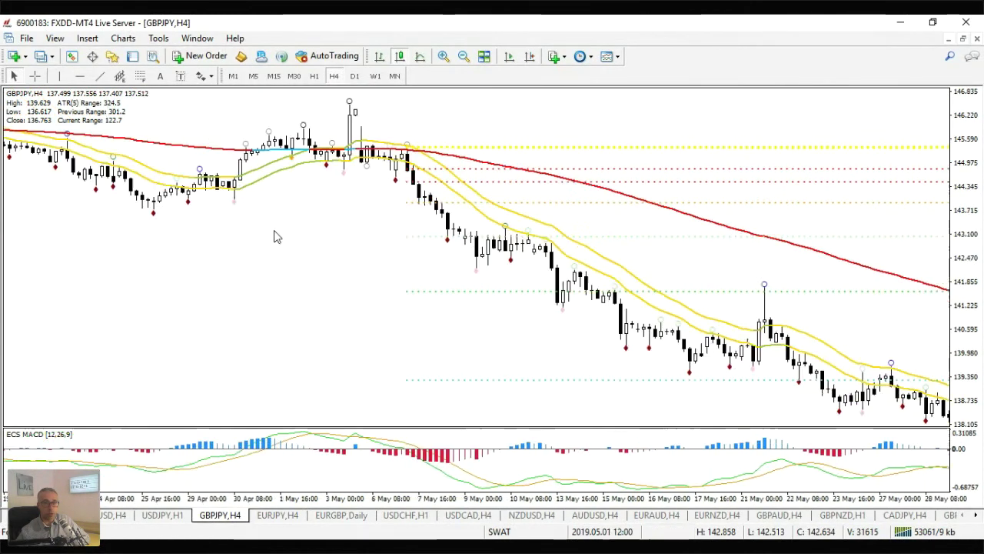
scroll(485, 259, up, 6)
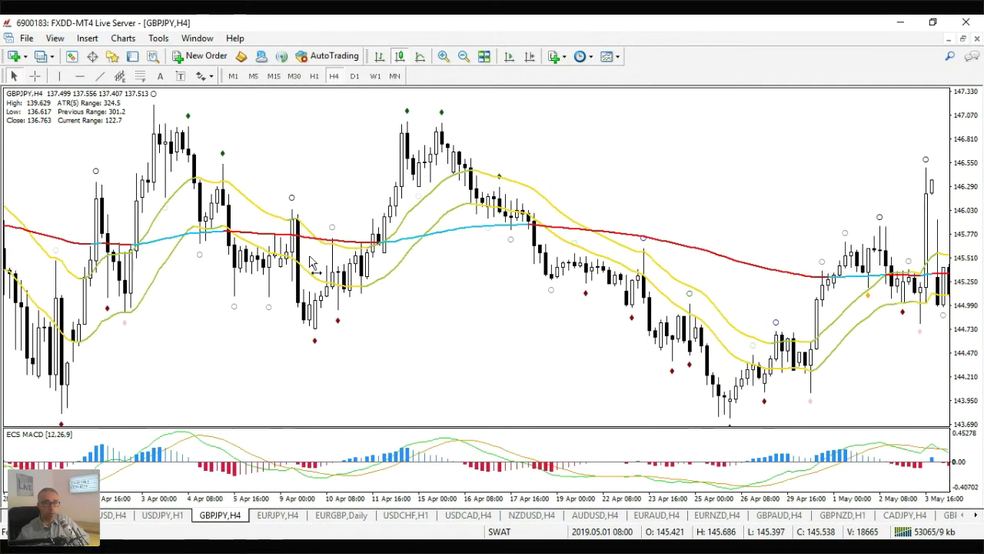
scroll(525, 237, up, 6)
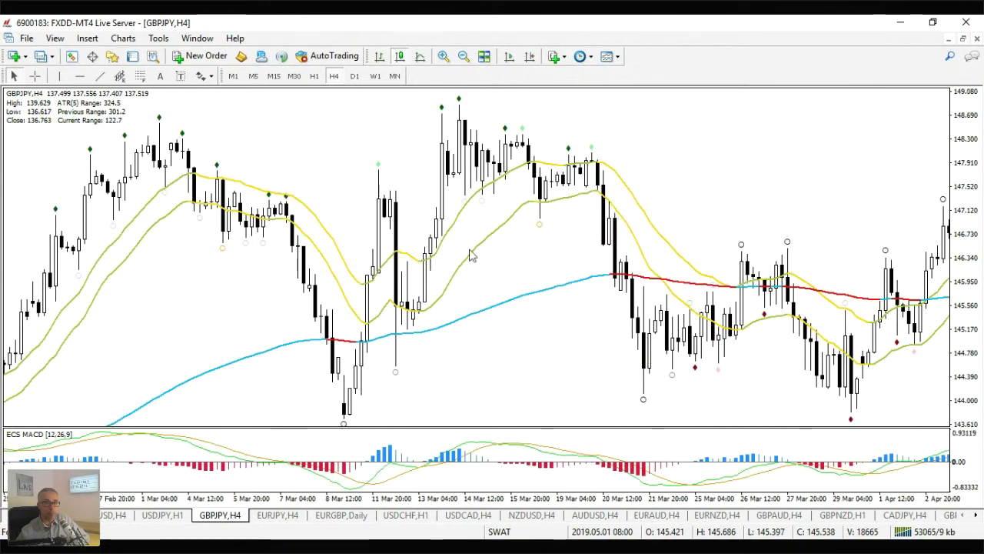
drag(264, 244, 595, 227)
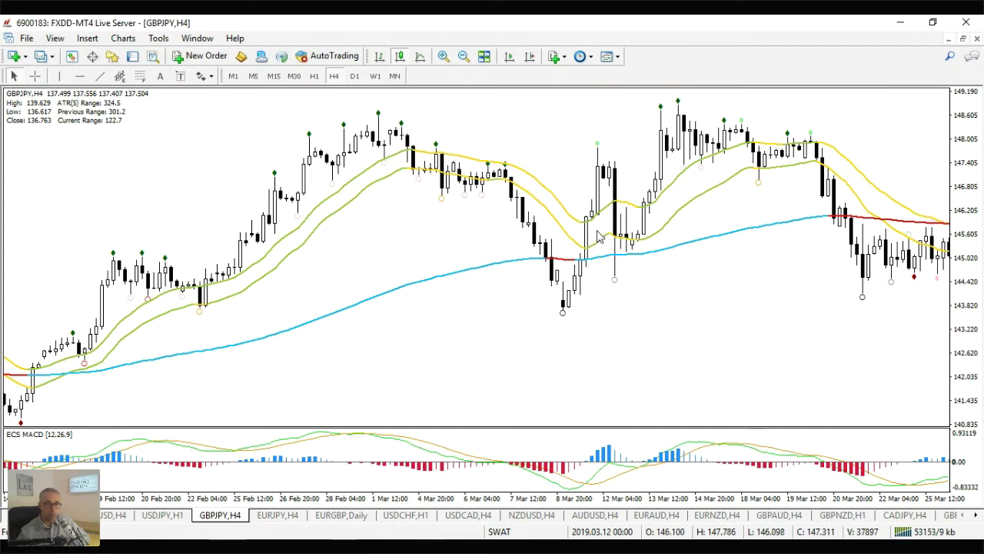
scroll(599, 237, down, 3)
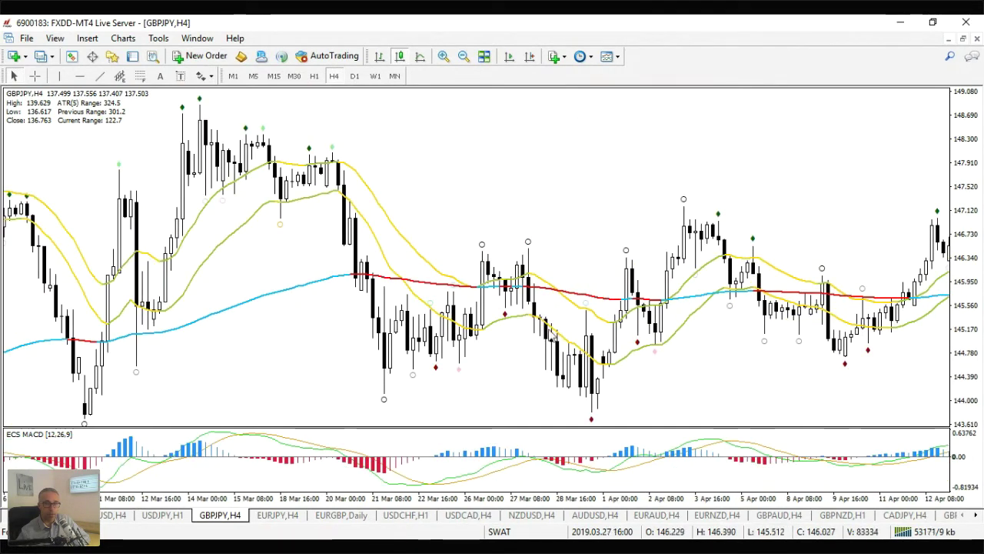
scroll(677, 385, down, 4)
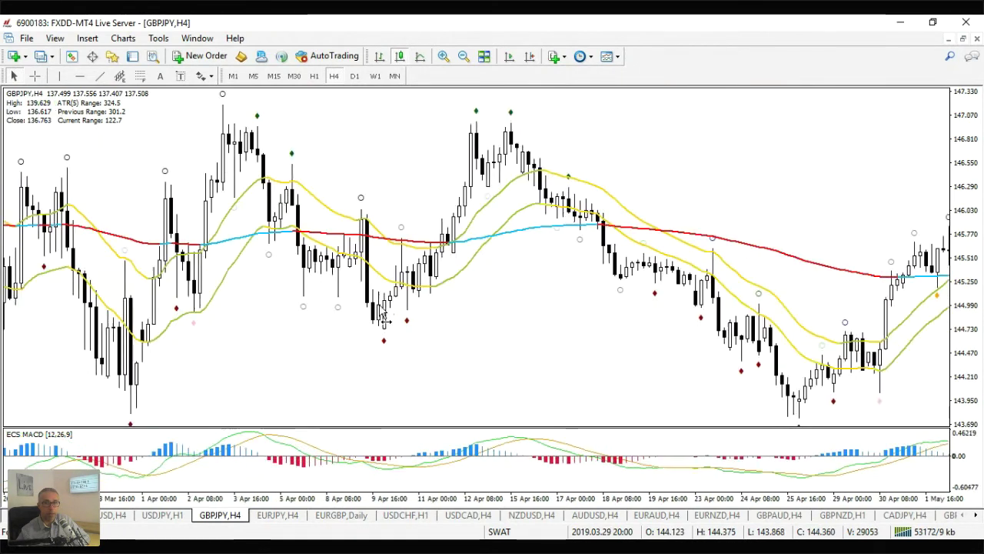
drag(632, 329, 442, 310)
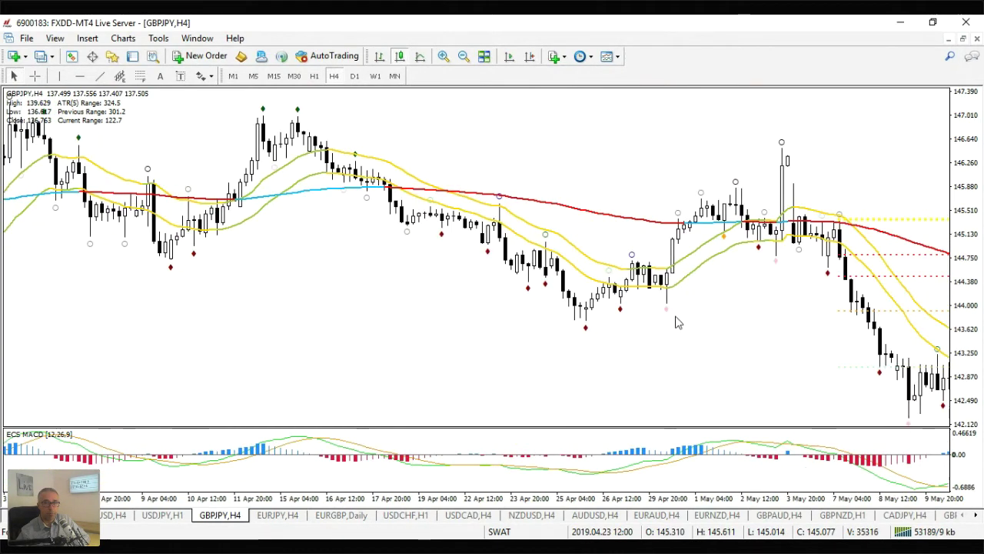
drag(674, 323, 298, 283)
scroll(299, 283, down, 1)
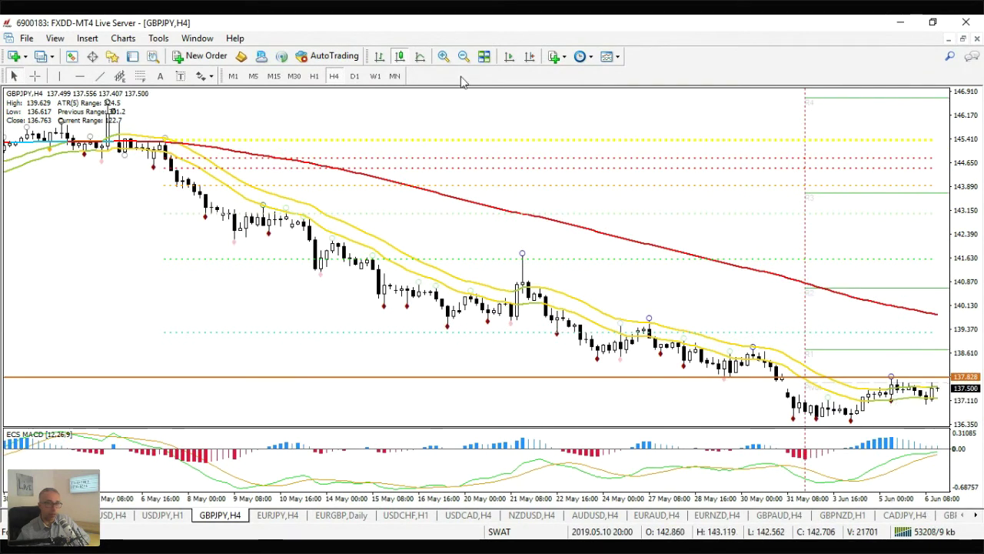
Turn the GBPJPY chart shift back on and bring up the EURGBP daily chart
click(528, 57)
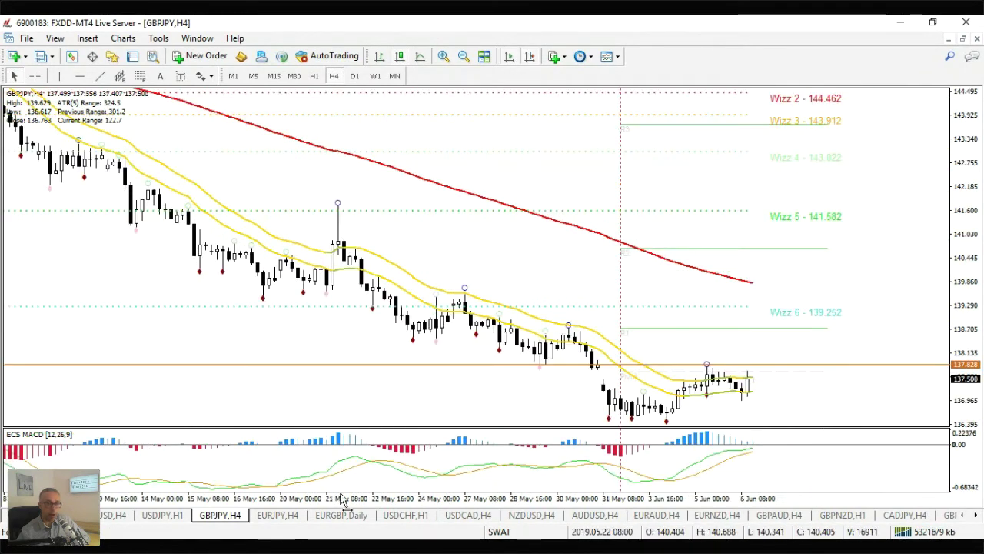
click(333, 519)
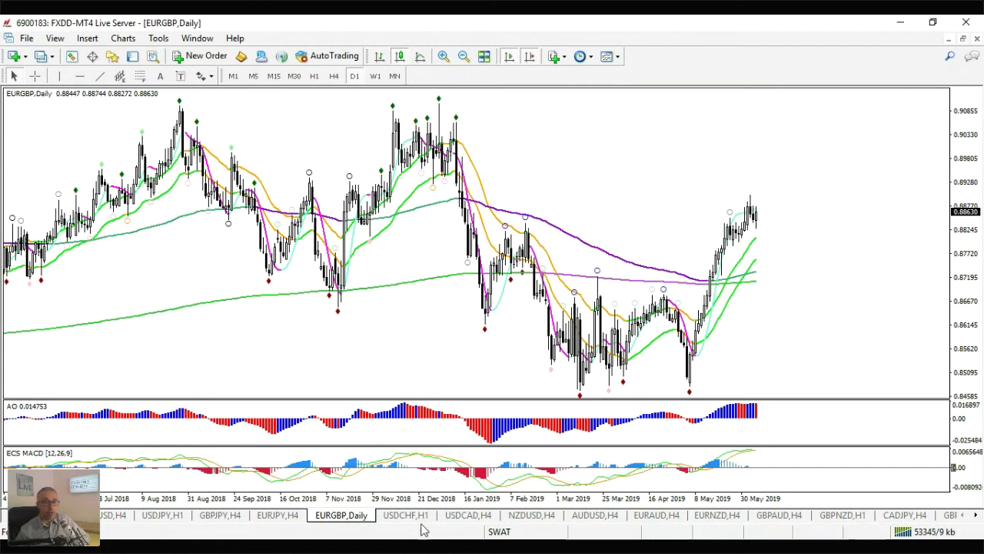
mouse_move(428, 498)
mouse_down()
mouse_move(409, 501)
mouse_move(442, 498)
mouse_move(434, 500)
mouse_up()
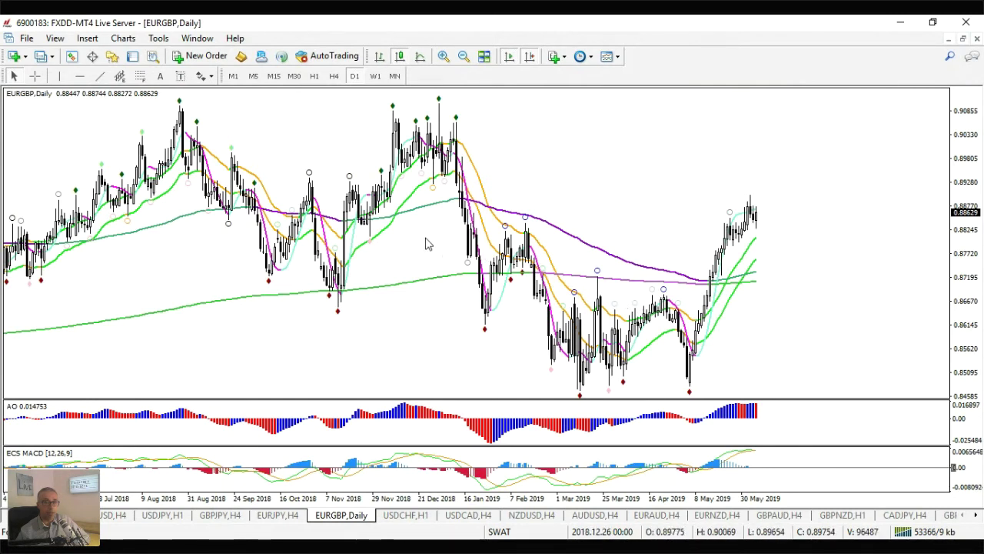
Review EURGBP on the weekly, daily and 4-hour timeframes, using the crosshair to check the weekly price area around 0.90462
click(375, 75)
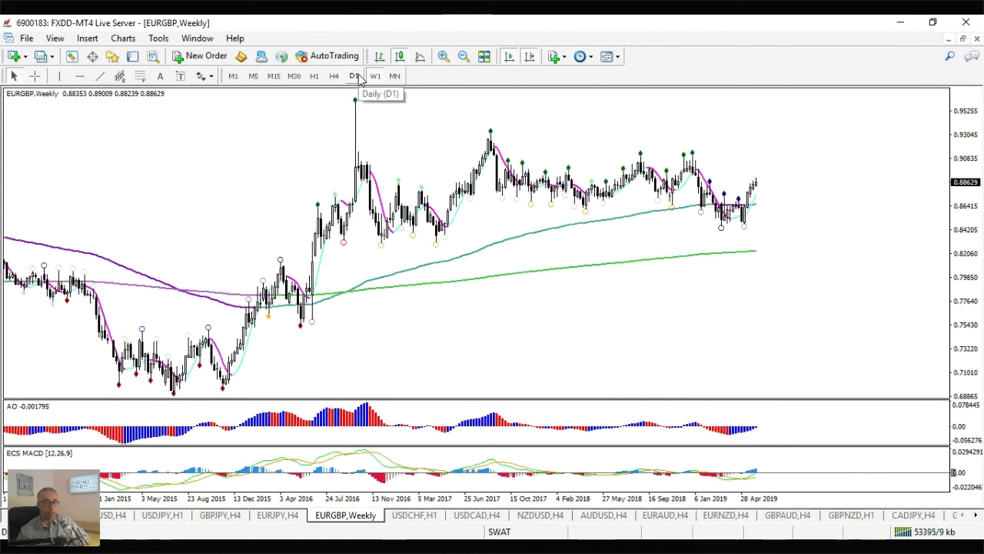
click(35, 76)
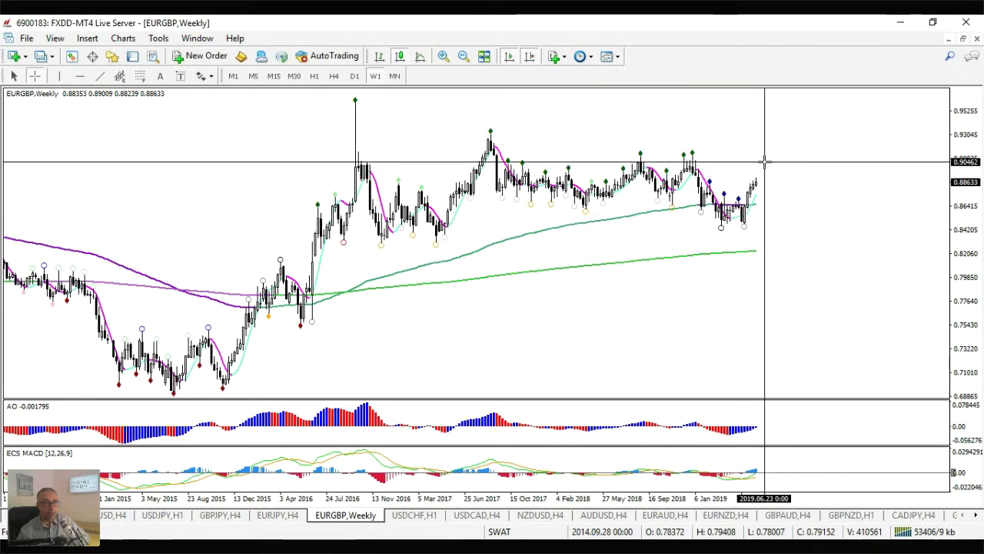
click(355, 76)
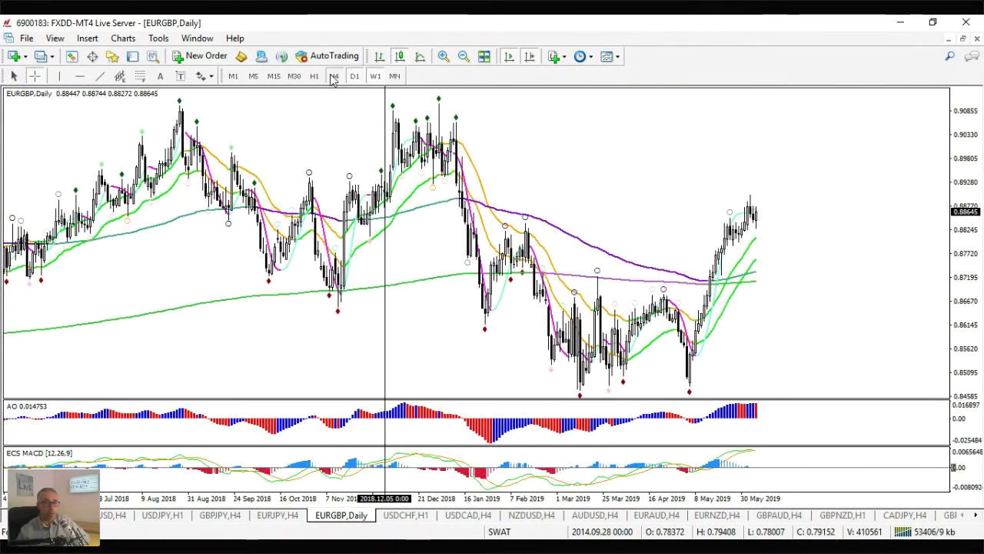
click(333, 76)
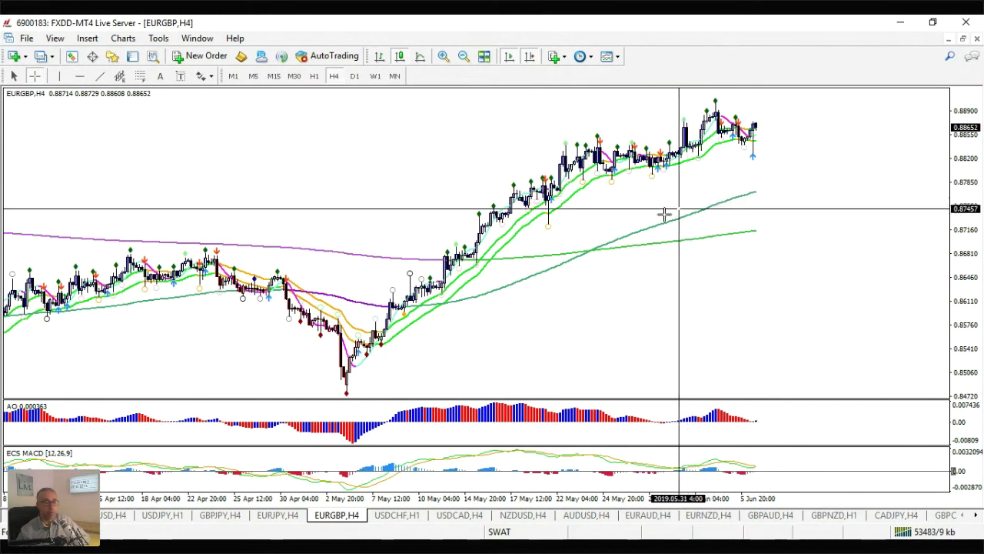
Check the USDCAD 4-hour chart against its trend lines and moving averages, and view NZDUSD 4-hour at a wider range
click(459, 514)
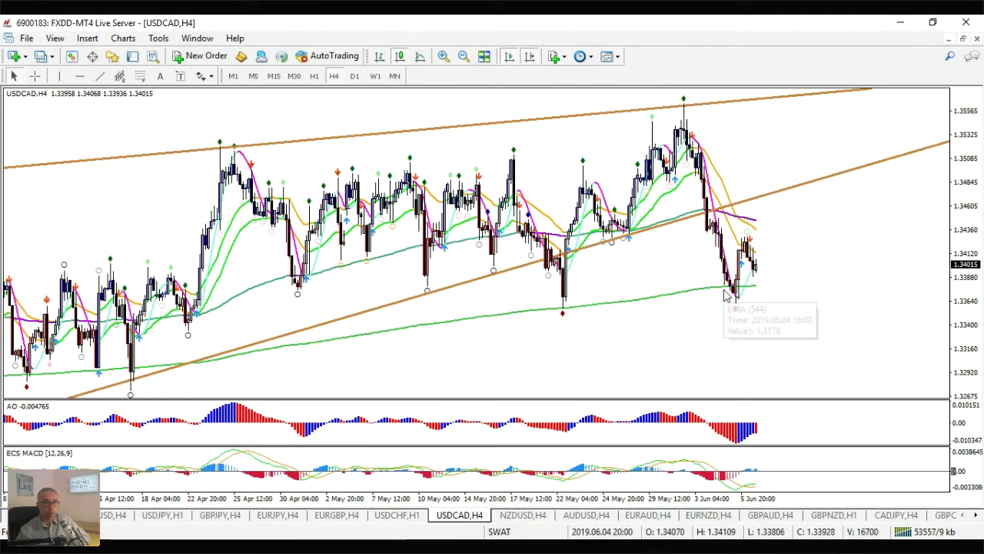
click(538, 515)
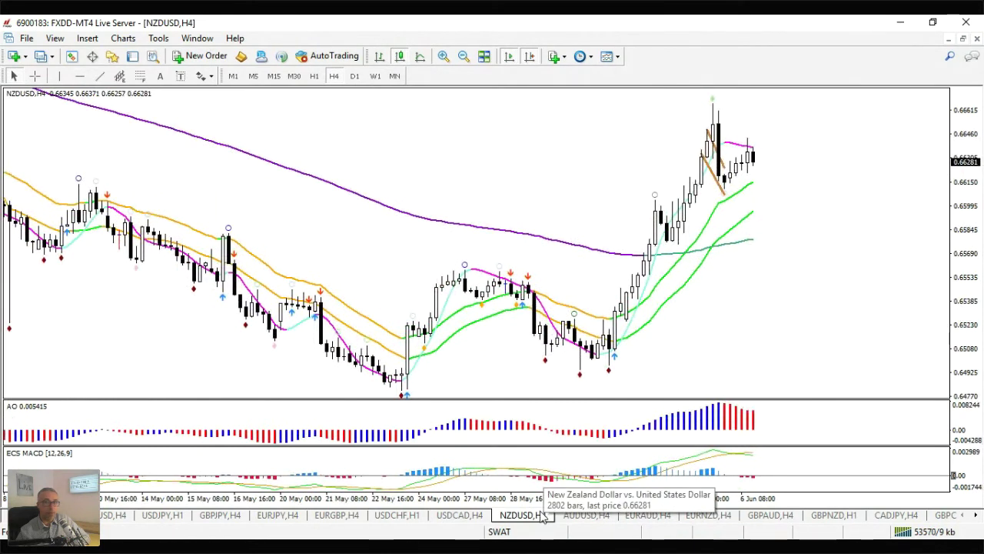
key(minus)
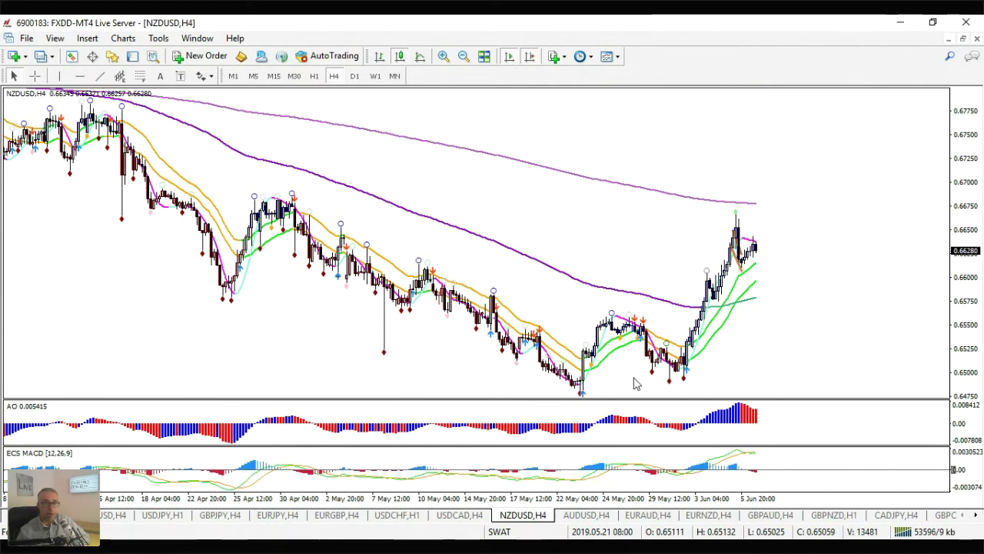
Try a Fibonacci retracement on NZDUSD from the late-May low near 0.64809 and delete it
click(140, 76)
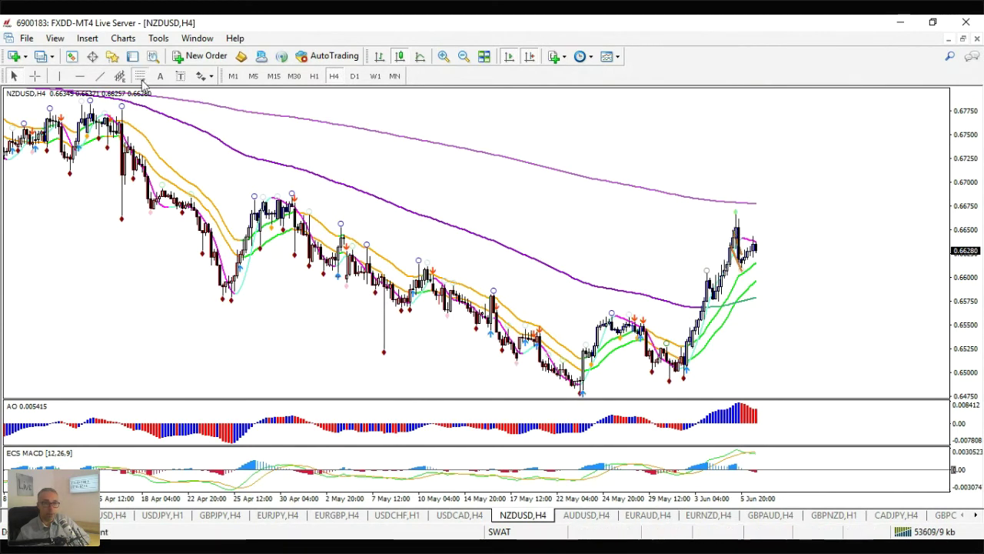
mouse_move(583, 393)
mouse_down()
mouse_move(617, 320)
mouse_move(750, 230)
mouse_up()
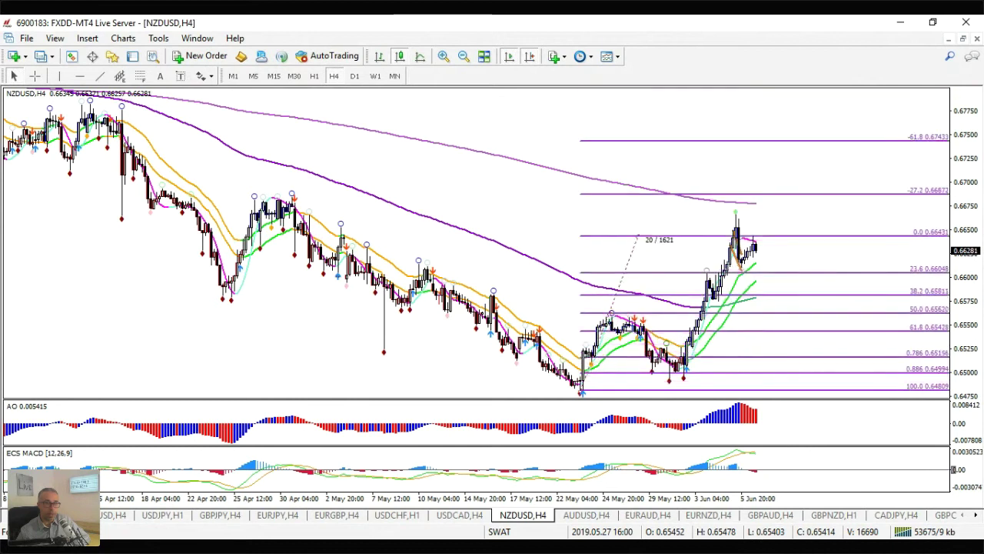
right_click(637, 240)
click(661, 284)
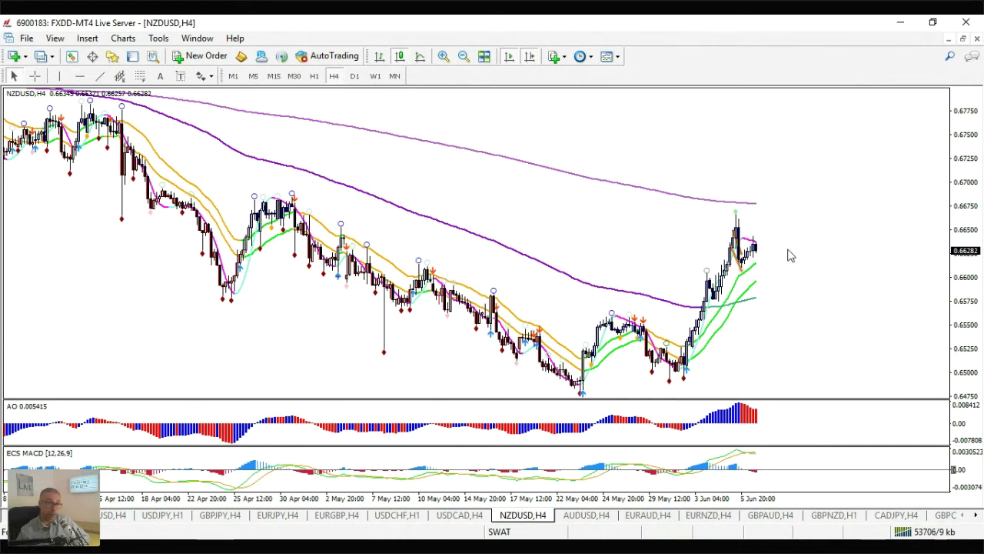
Measure NZDUSD's rise from the low near 0.64911 to the 5 June high near 0.66657 with a Fibonacci retracement, and delete it
click(141, 76)
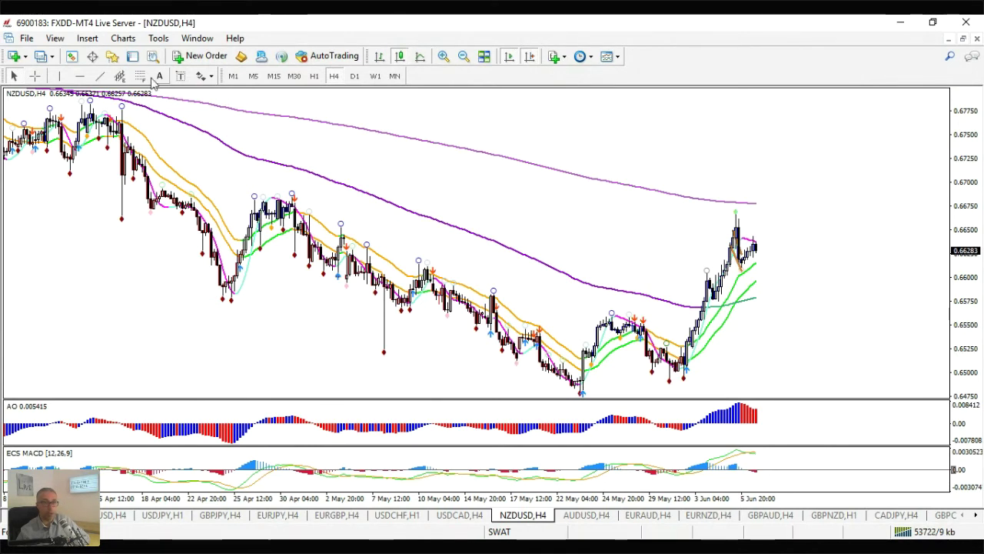
drag(671, 380, 736, 215)
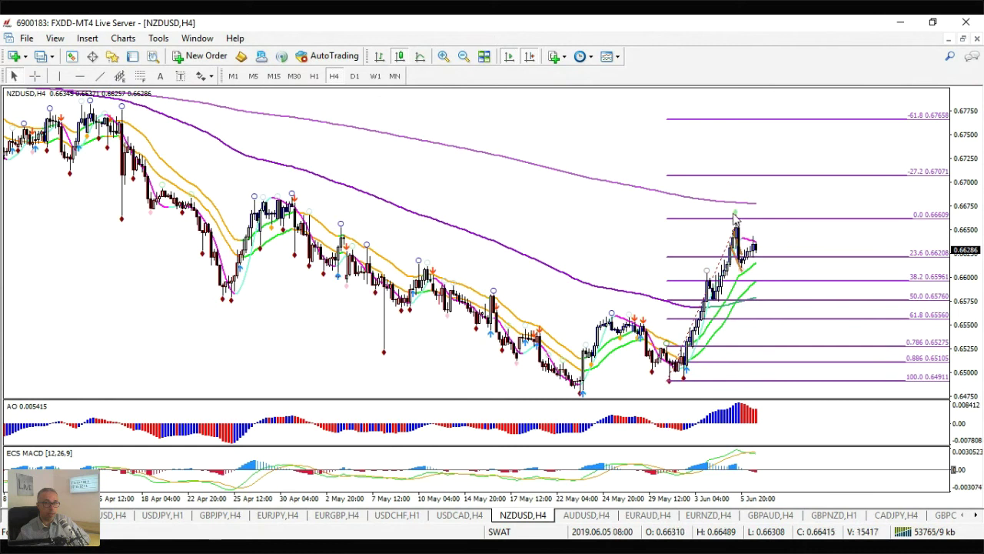
scroll(738, 223, up, 1)
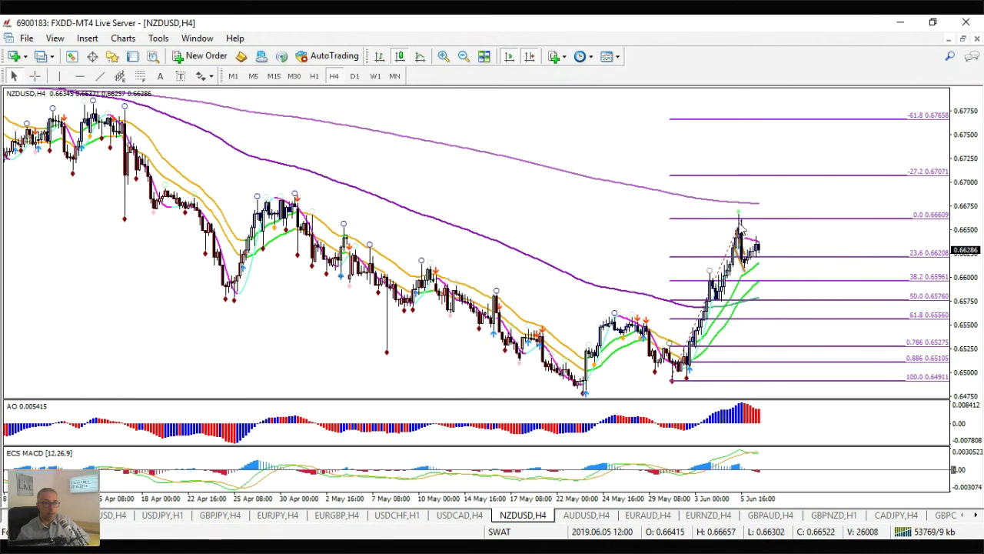
scroll(740, 222, down, 1)
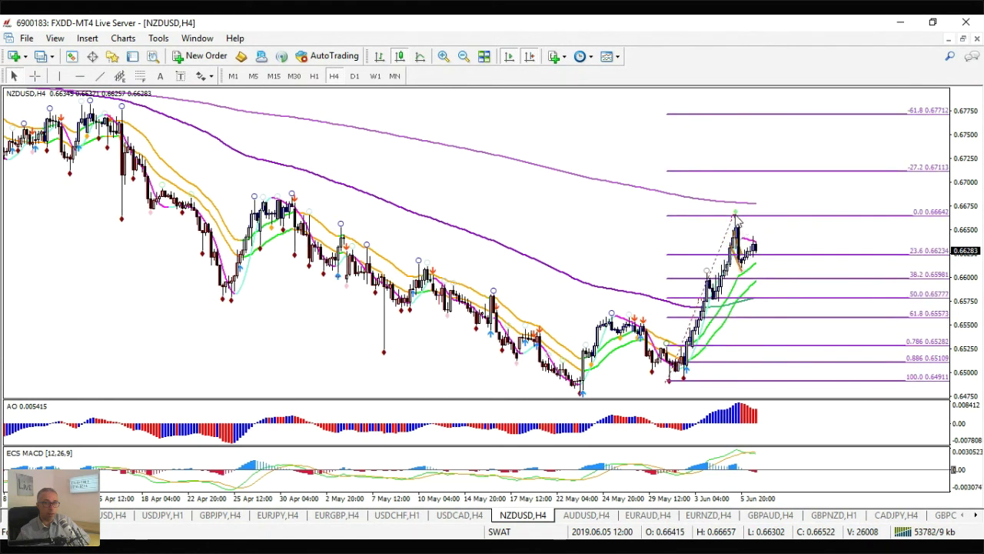
drag(737, 217, 739, 220)
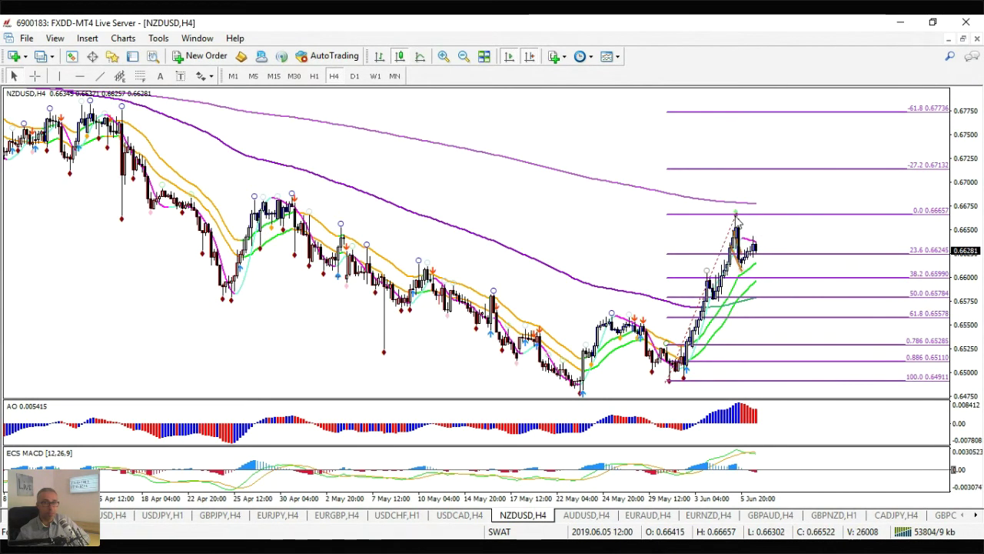
drag(721, 222, 709, 223)
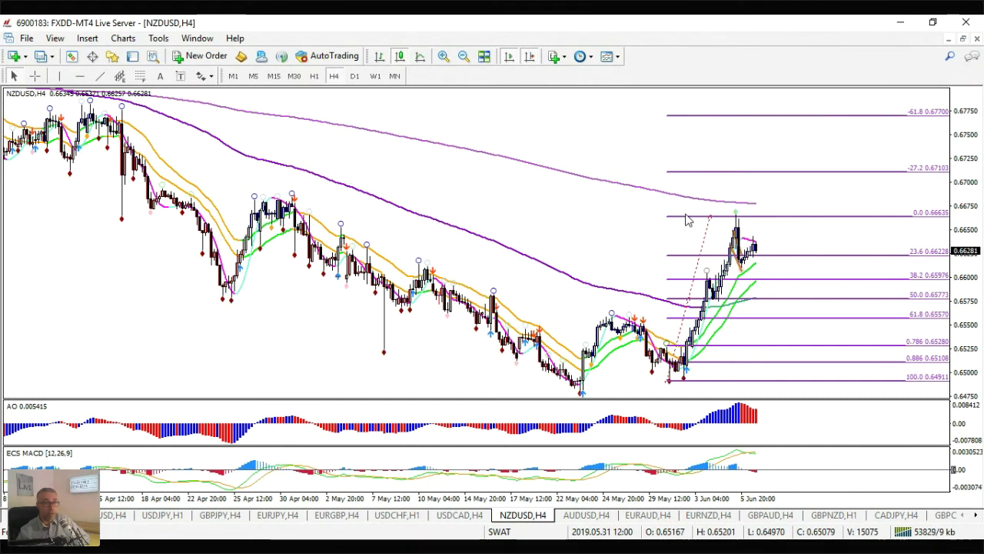
right_click(712, 218)
click(744, 264)
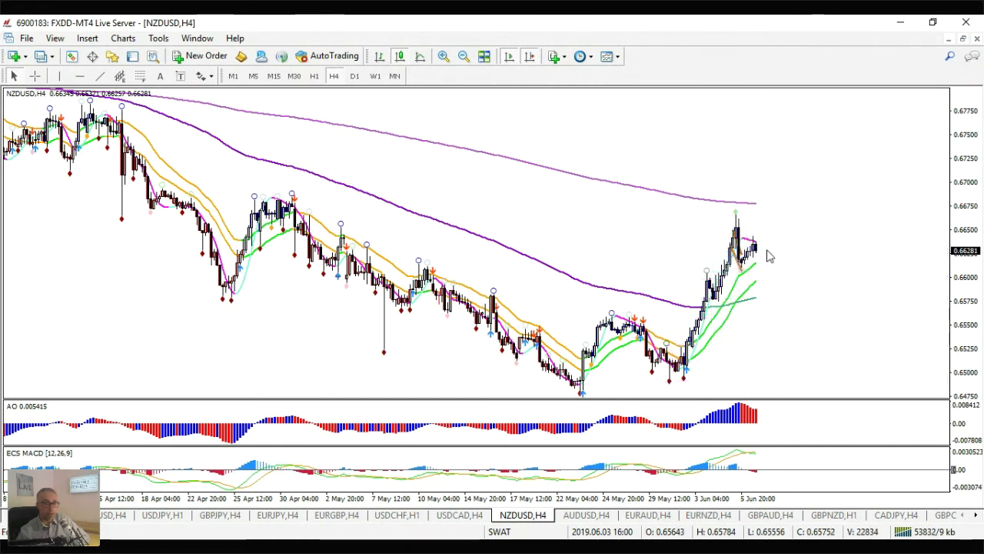
Compare the AUDUSD and NZDUSD 4-hour charts, using the crosshair to check NZDUSD's price near the moving averages at about 0.65745
click(577, 519)
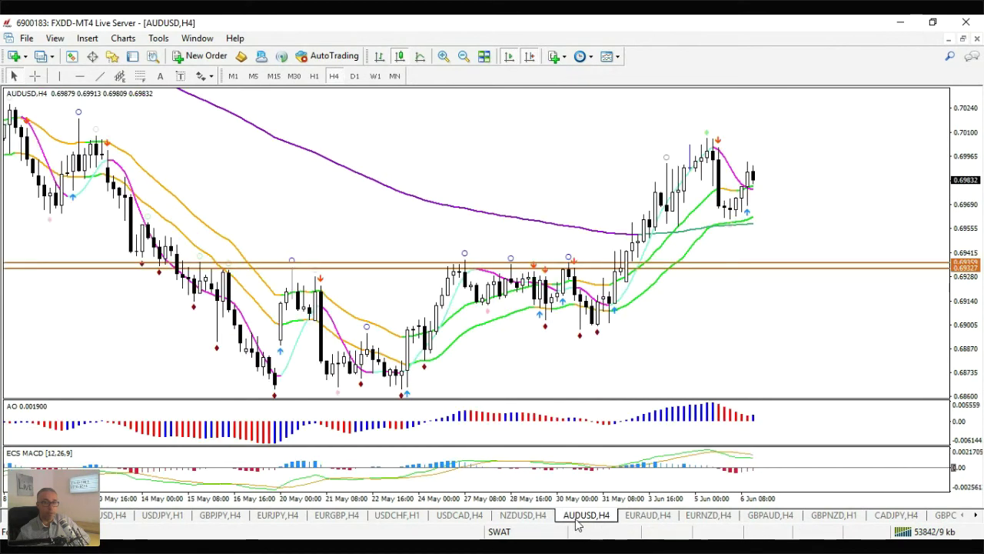
click(531, 515)
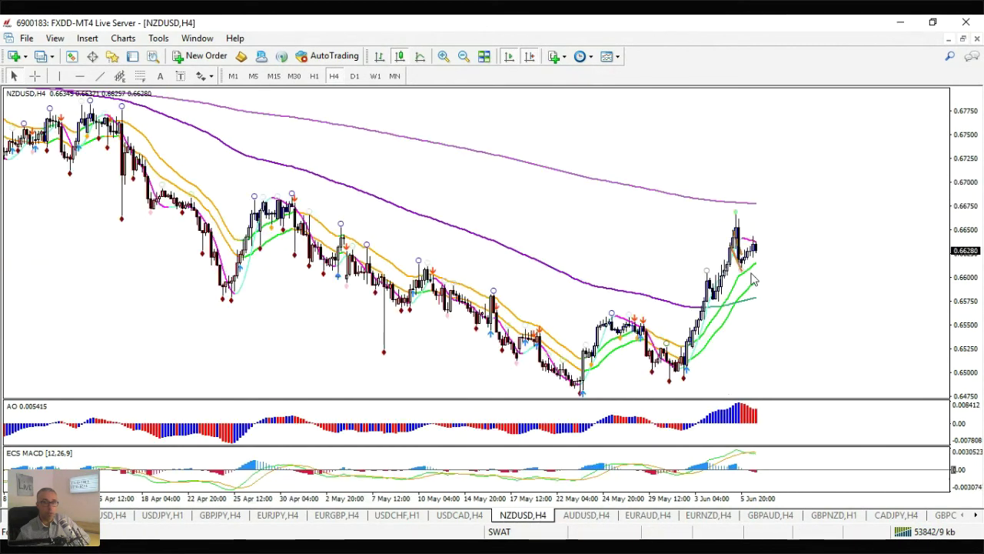
click(35, 76)
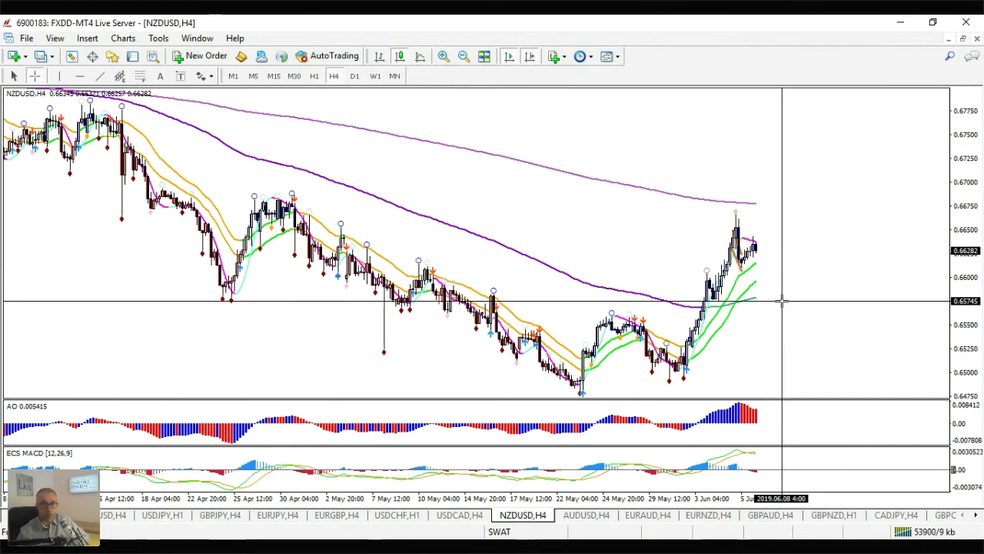
click(582, 522)
click(525, 516)
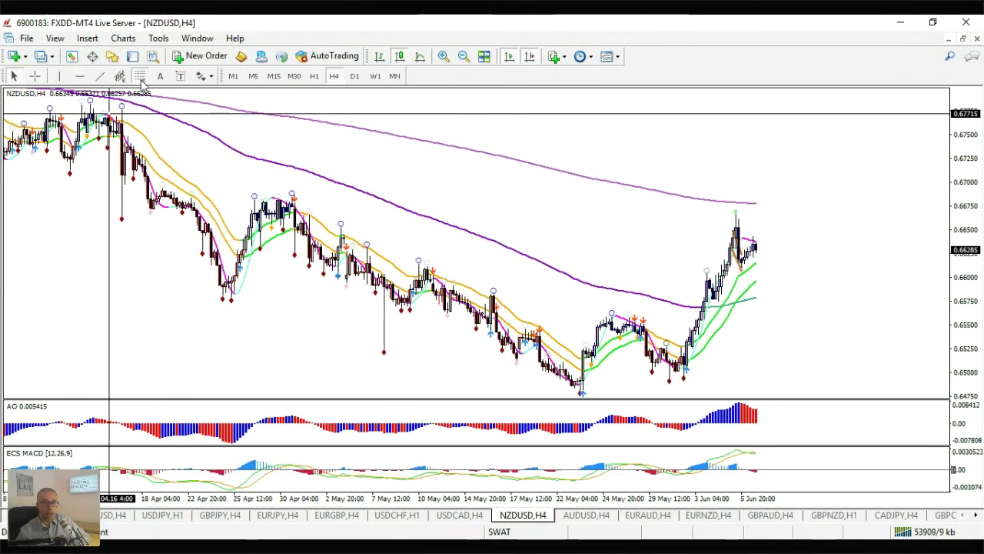
Measure the NZDUSD upswing again with a Fibonacci retracement from about 0.64942 to 0.66657, and delete the retracement
mouse_move(668, 378)
mouse_down()
mouse_move(738, 231)
mouse_move(737, 211)
mouse_move(739, 221)
mouse_up()
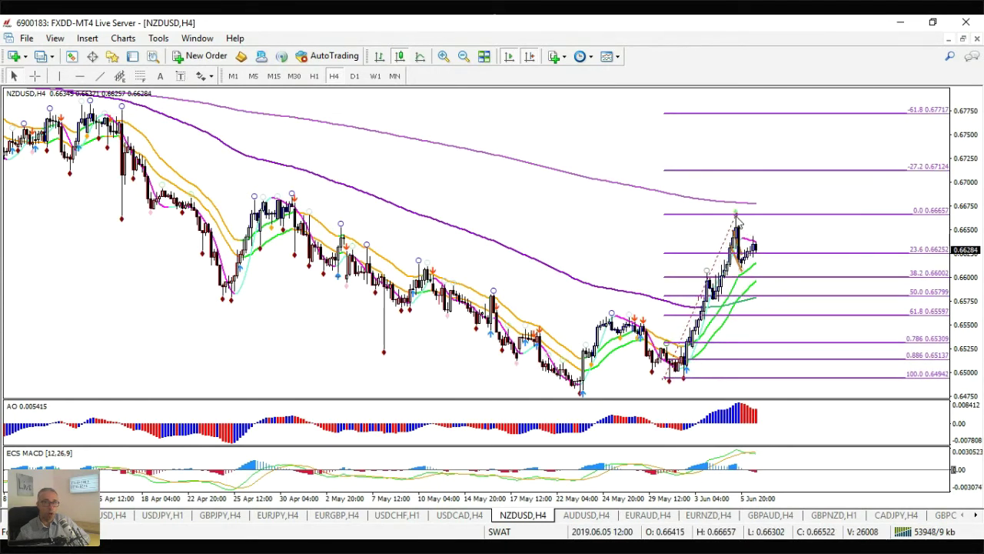
right_click(770, 210)
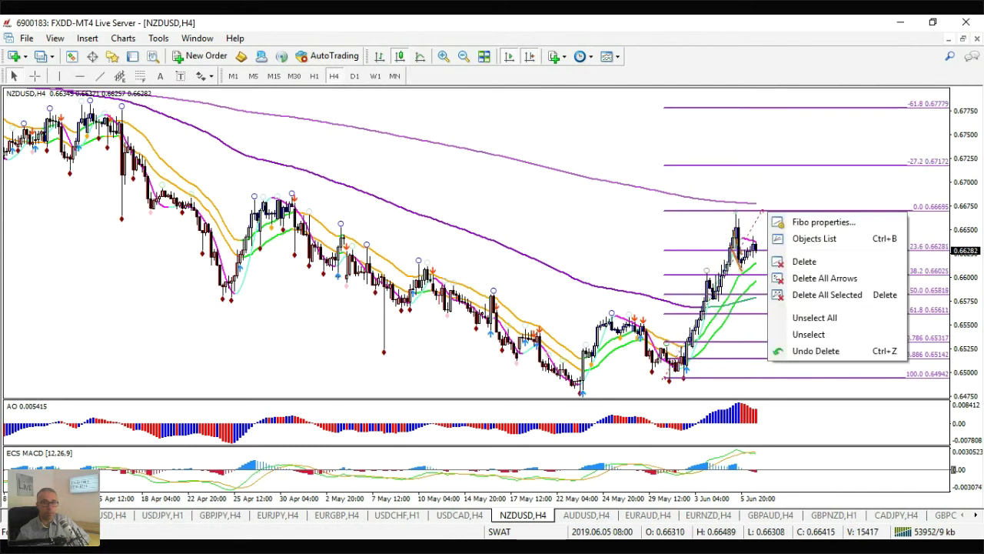
click(799, 261)
View AUDUSD 4-hour at a wider range and check the long moving average's price near 0.70463 with the crosshair
click(591, 517)
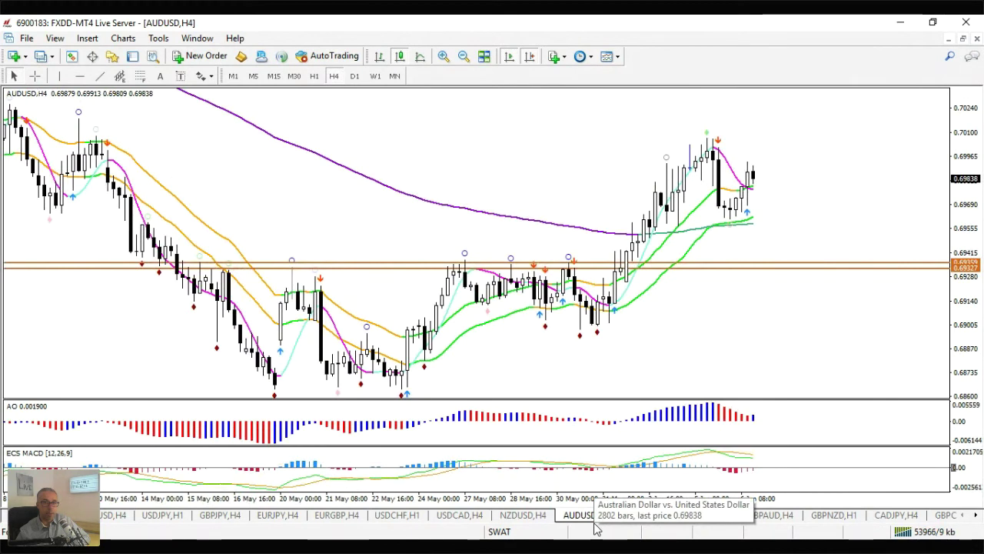
key(minus)
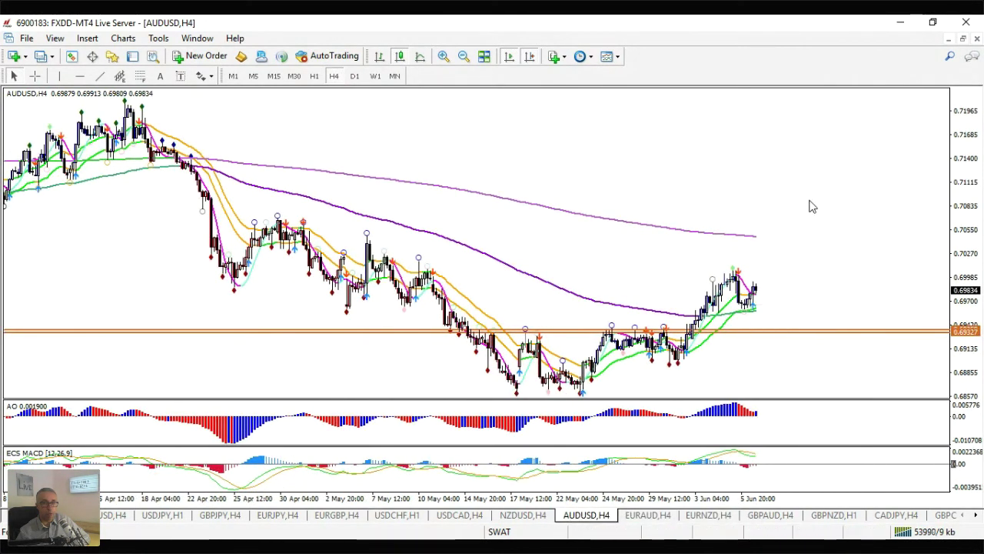
click(34, 75)
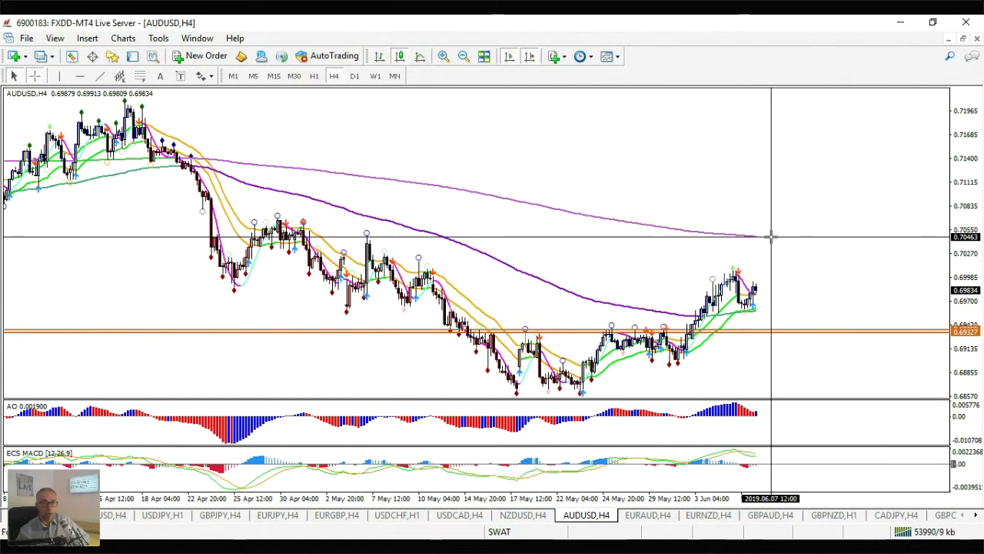
click(157, 76)
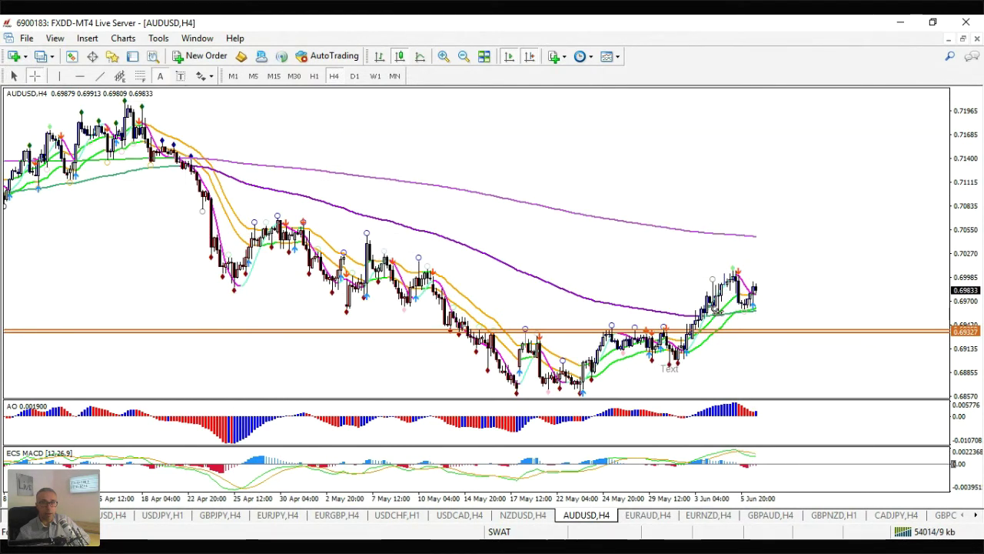
click(51, 105)
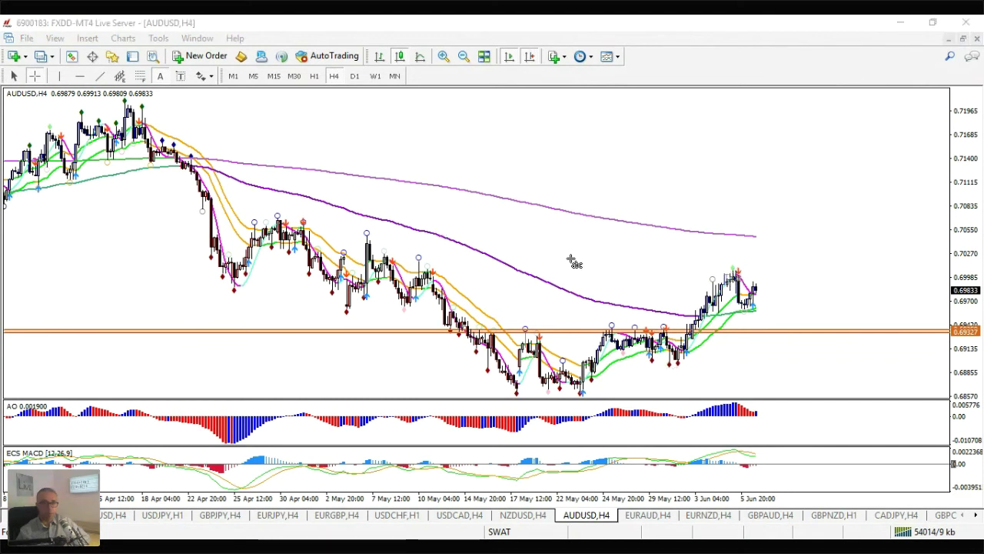
click(715, 273)
key(Escape)
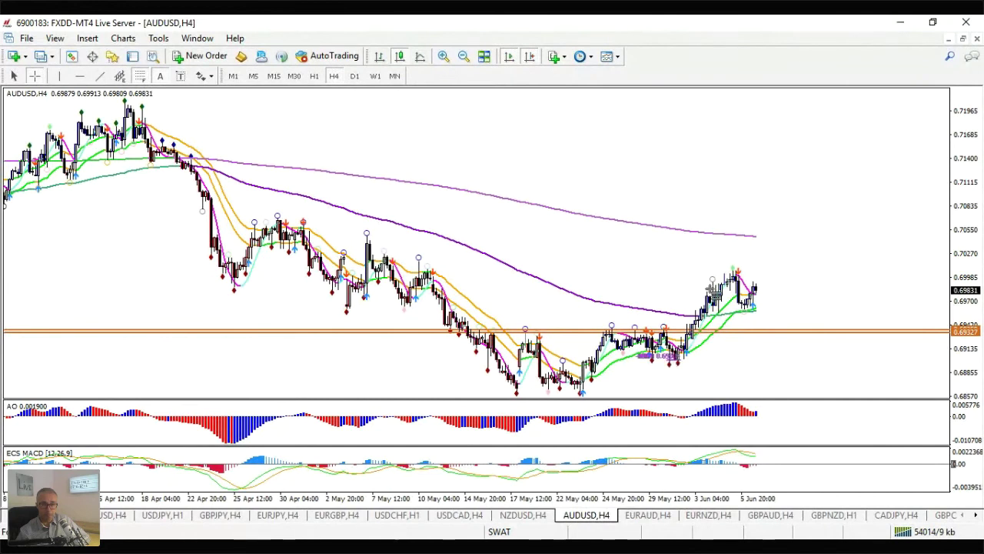
Draw a Fibonacci retracement on AUDUSD from the swing low near 0.69004 to the June high near 0.70067 and check the 21 EMA
drag(675, 367, 736, 269)
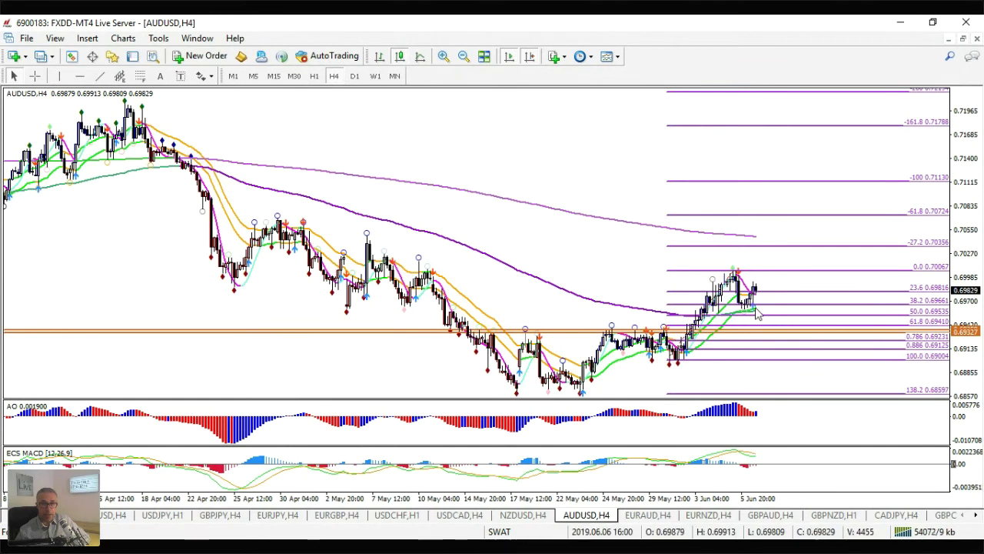
mouse_move(757, 312)
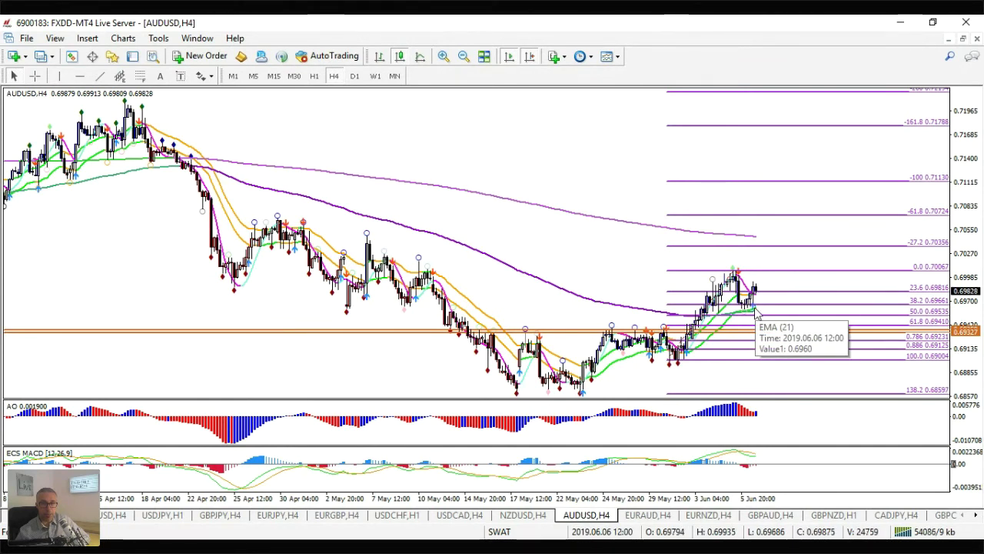
click(400, 59)
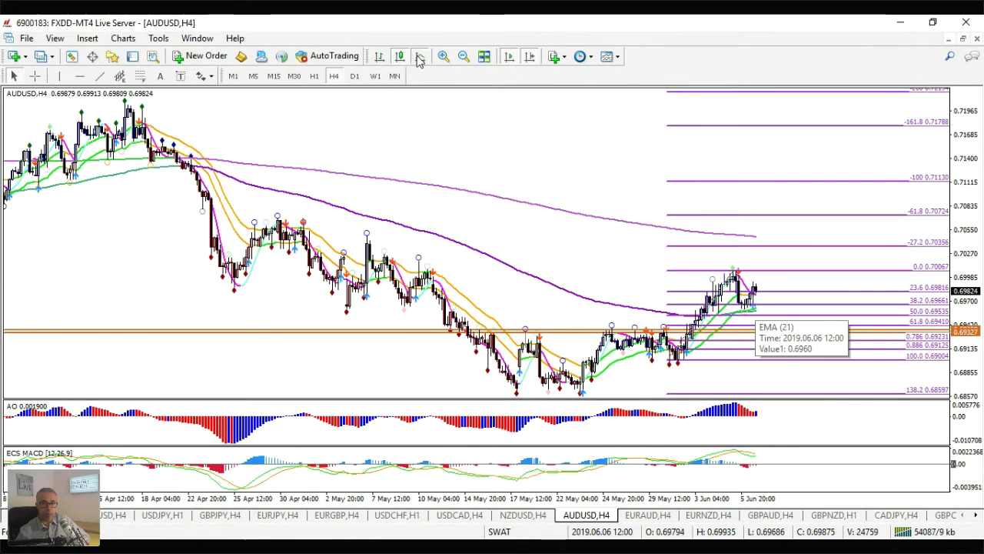
Show the AUDUSD 4-hour chart as plain candlesticks and examine price against the Fibonacci levels and the long moving average
key(plus)
key(plus)
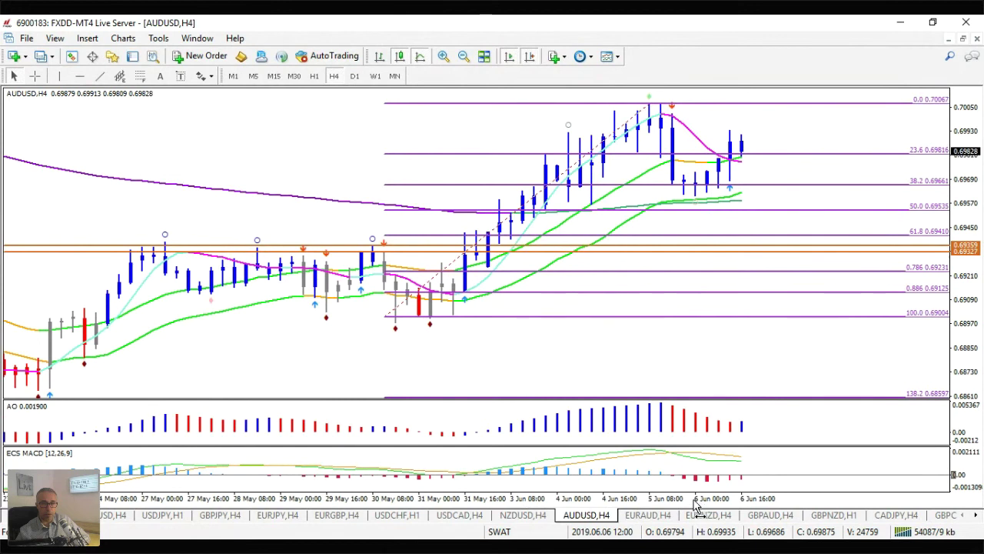
key(minus)
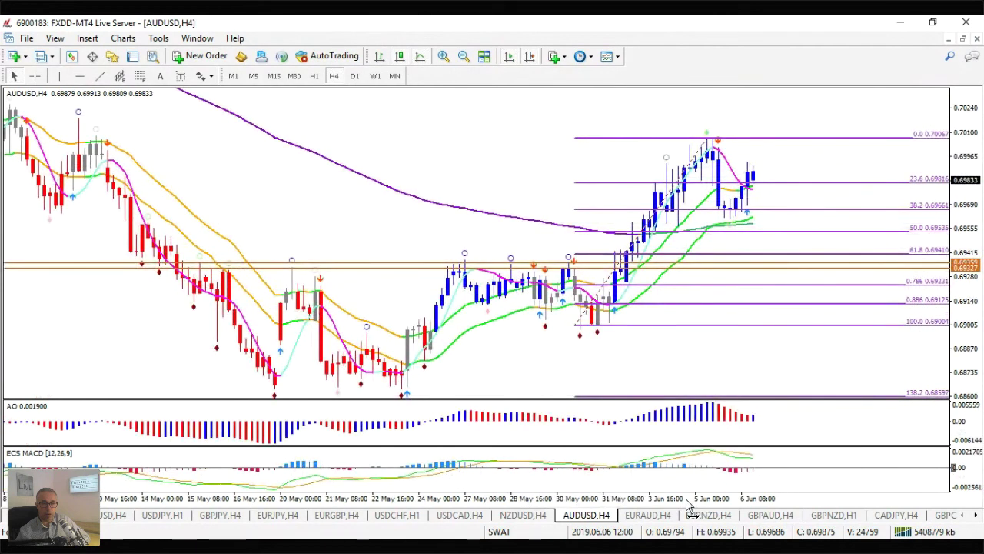
click(400, 56)
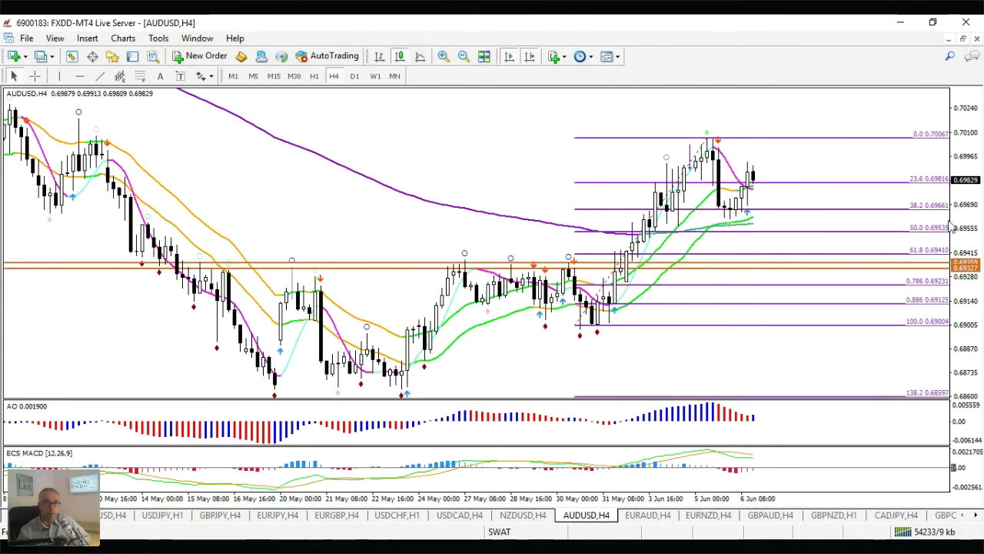
drag(967, 215, 967, 285)
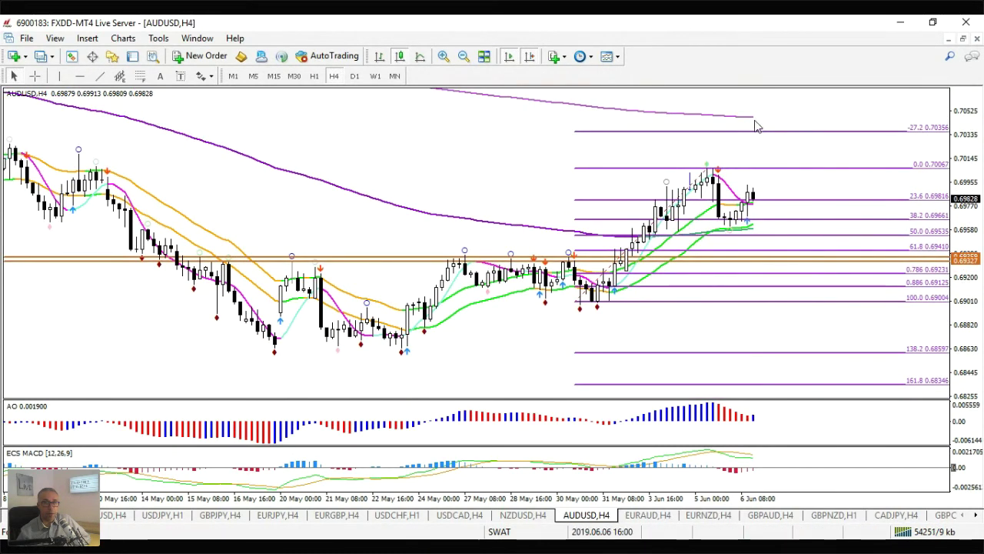
mouse_move(760, 121)
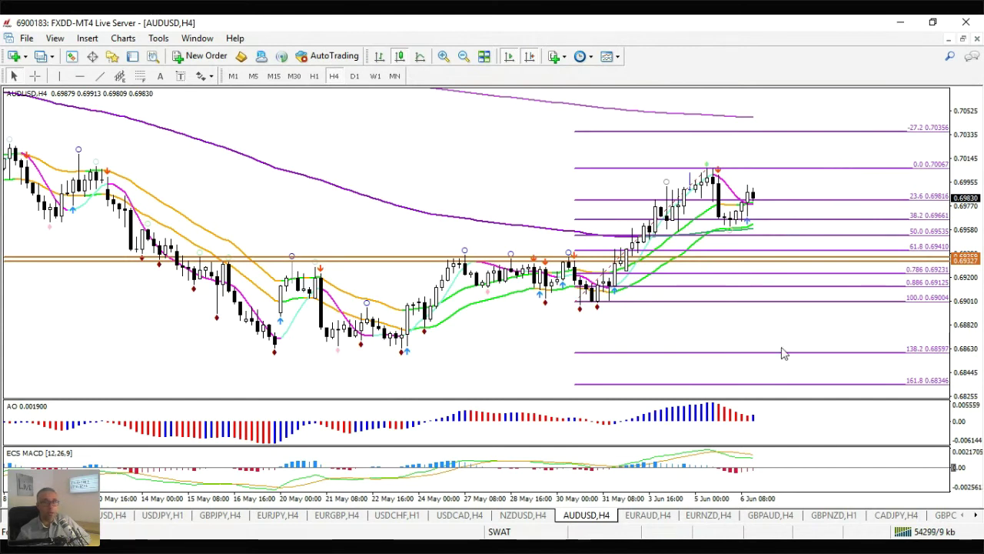
drag(963, 363, 912, 196)
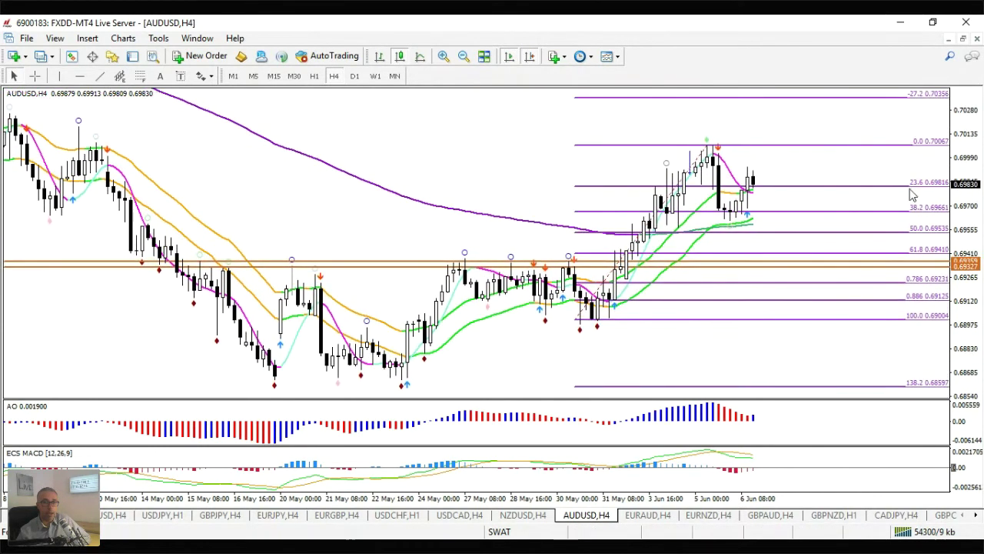
Compare AUDUSD at a wider range on the 4-hour and daily timeframes, ending on the 4-hour chart
key(minus)
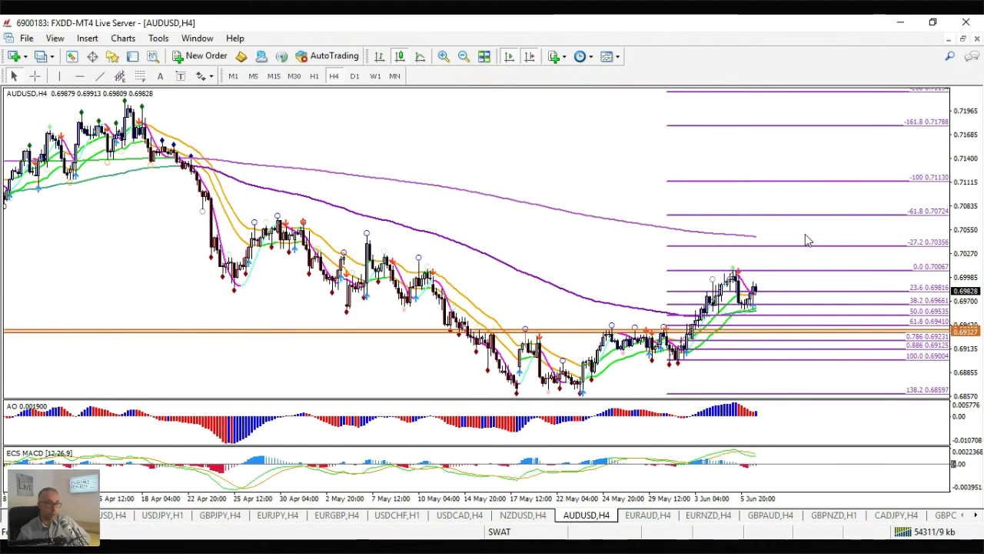
click(350, 77)
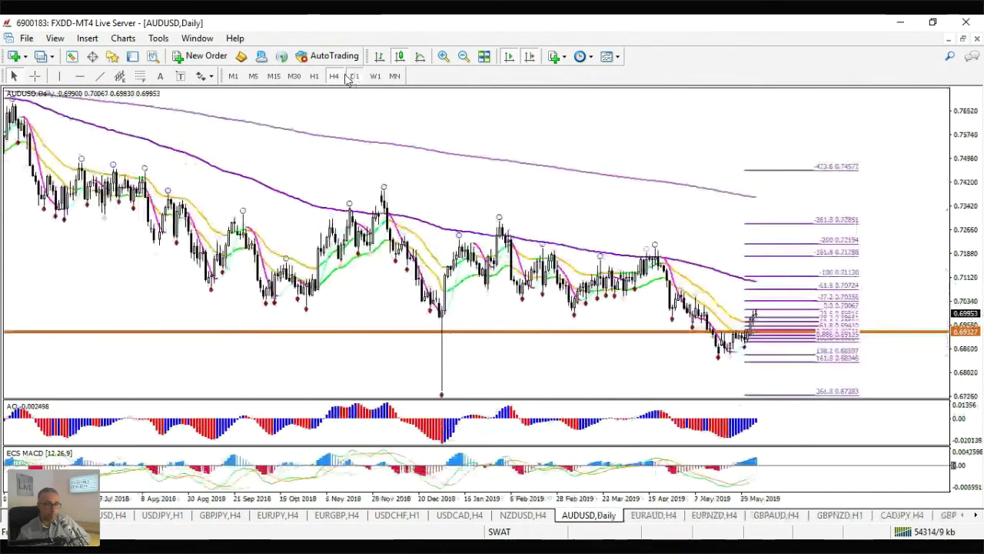
click(343, 77)
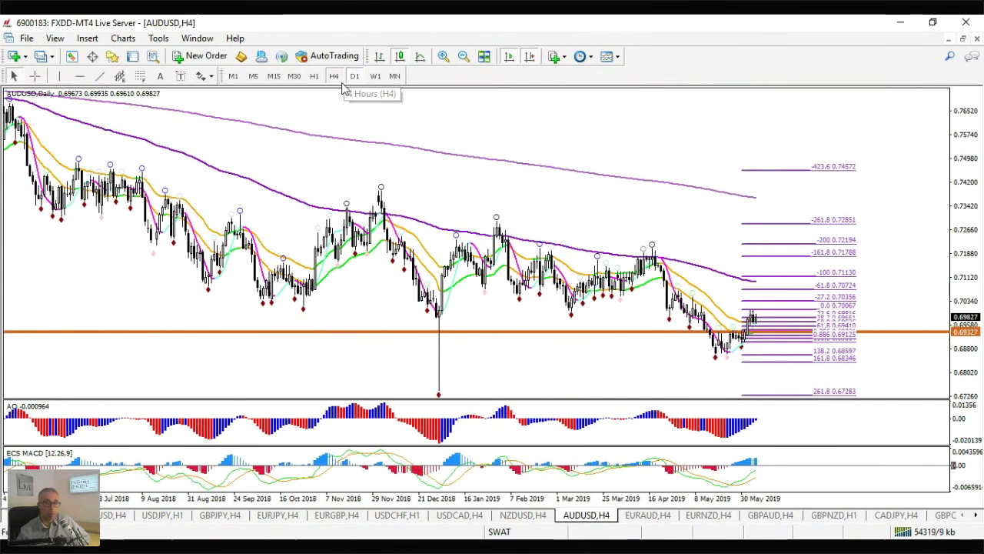
Open the EURAUD 4-hour chart and use the crosshair to check the price near the moving average at about 1.60817
click(640, 515)
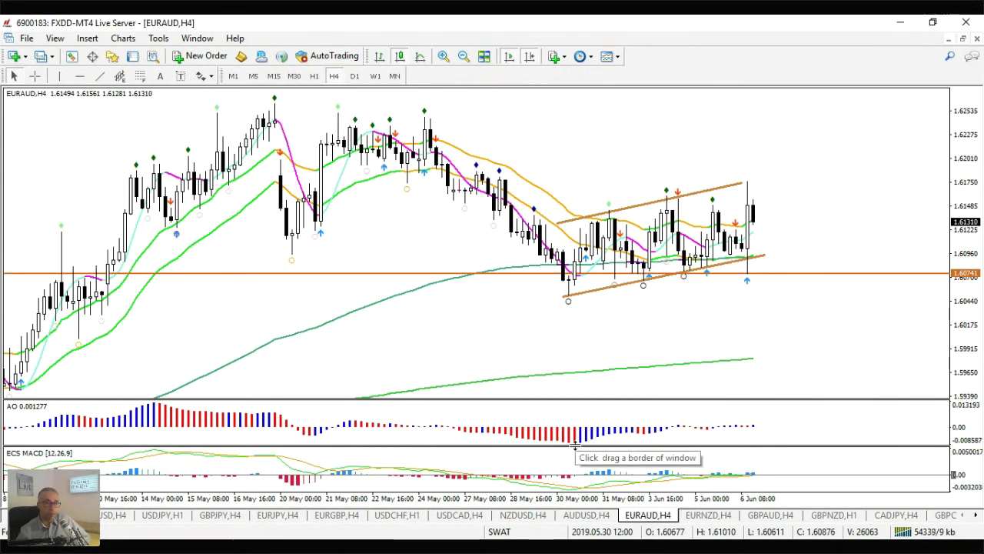
click(34, 76)
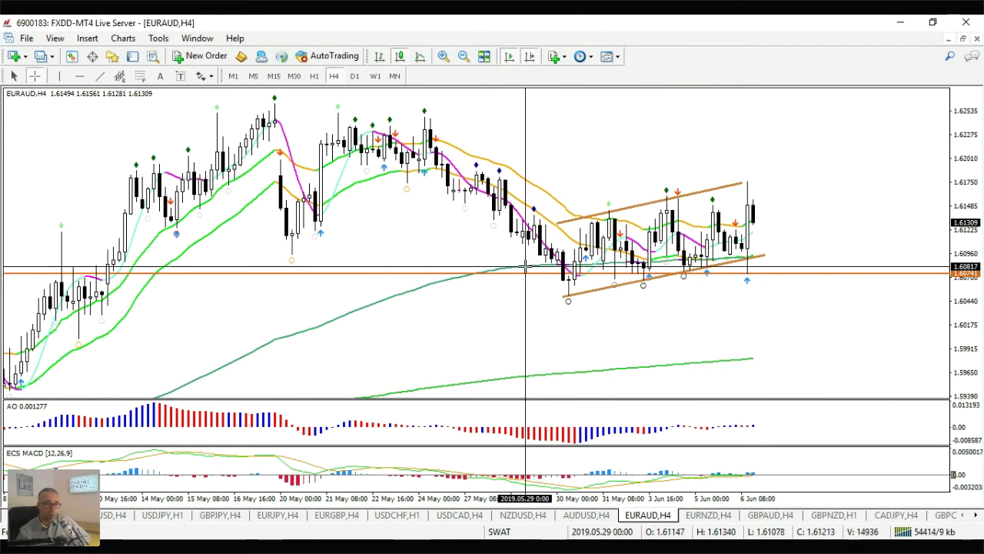
mouse_move(525, 267)
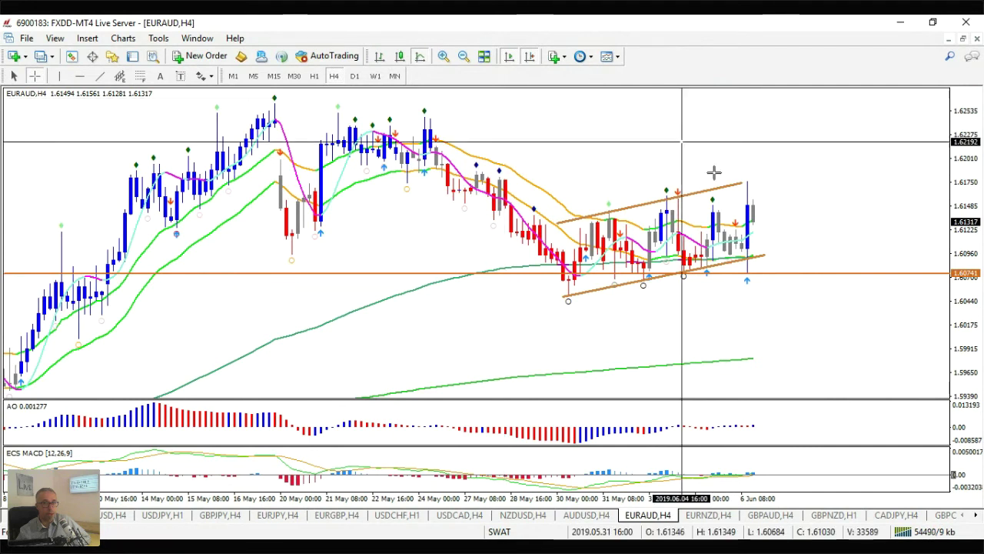
Extend the upper line of EURAUD's rising channel beyond the latest 6 June candles and inspect the area above with the crosshair
click(733, 186)
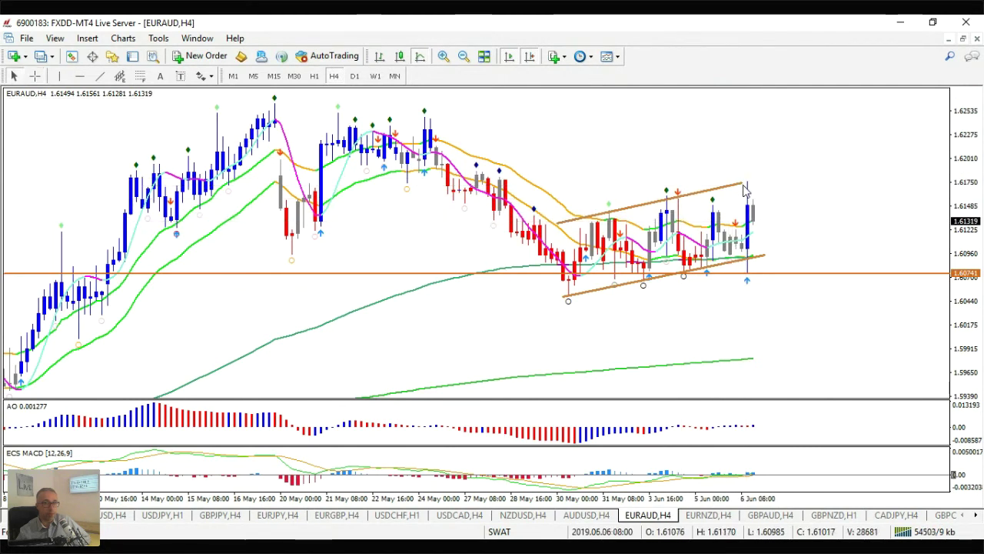
drag(738, 185, 776, 183)
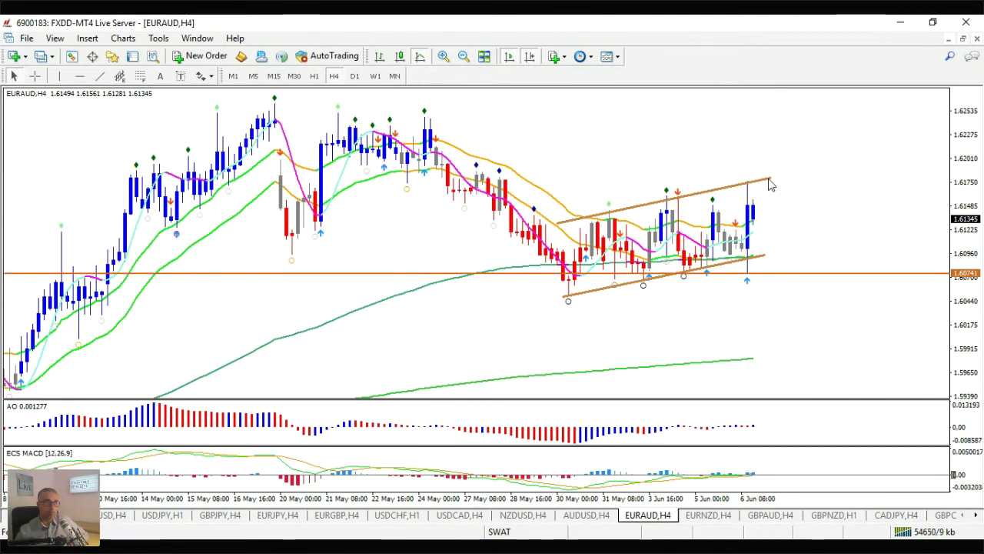
click(34, 75)
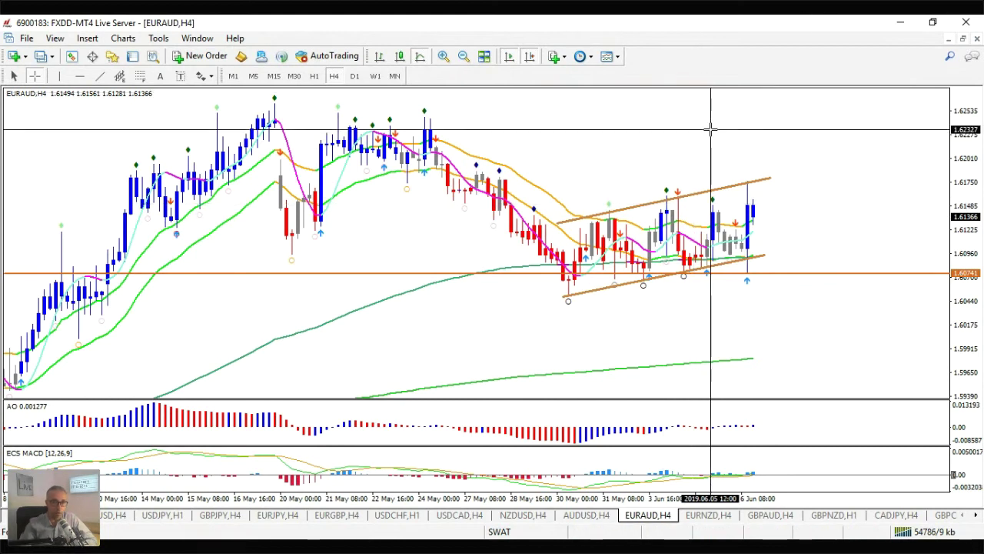
View EURNZD on the 4-hour chart, and compare GBPAUD's falling channel on the daily and 4-hour timeframes
click(703, 514)
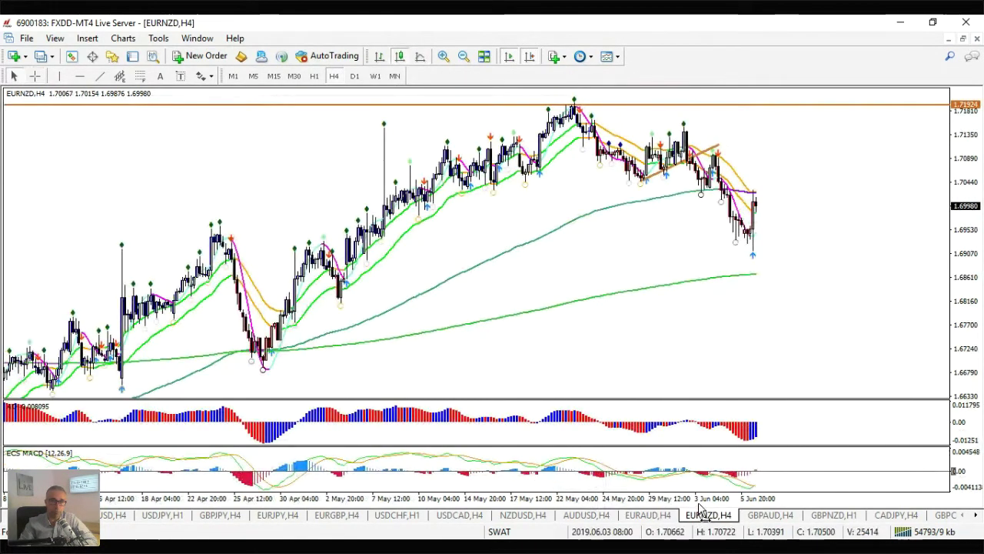
click(773, 514)
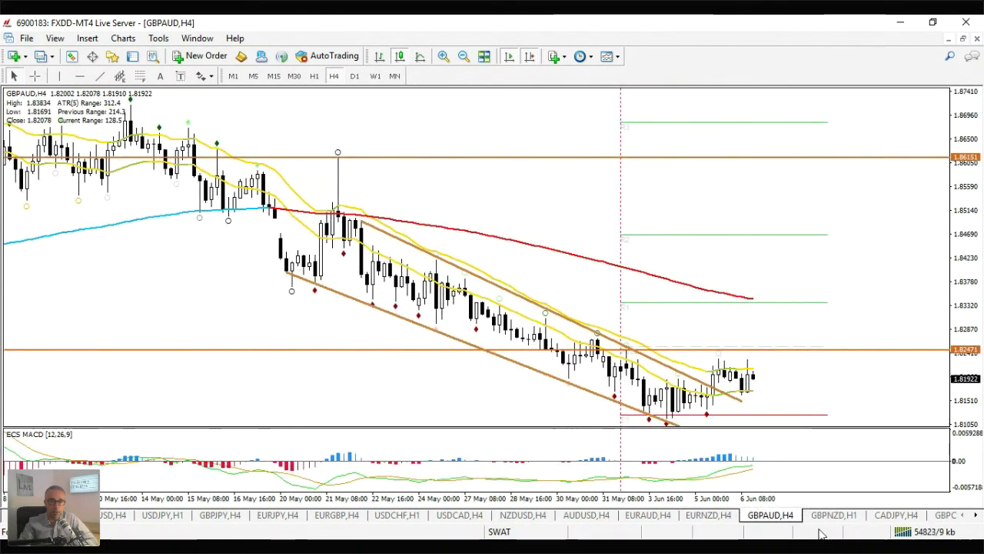
click(353, 76)
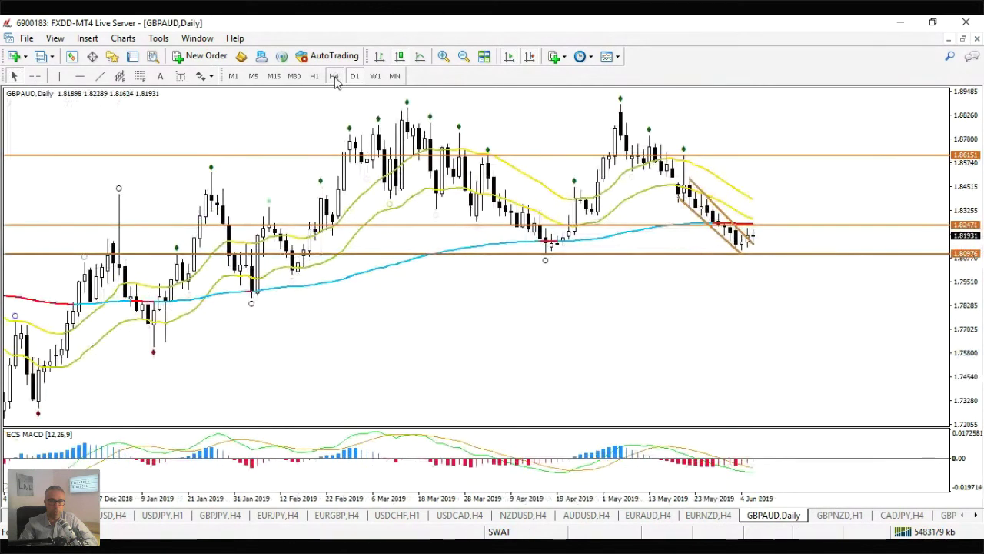
click(334, 77)
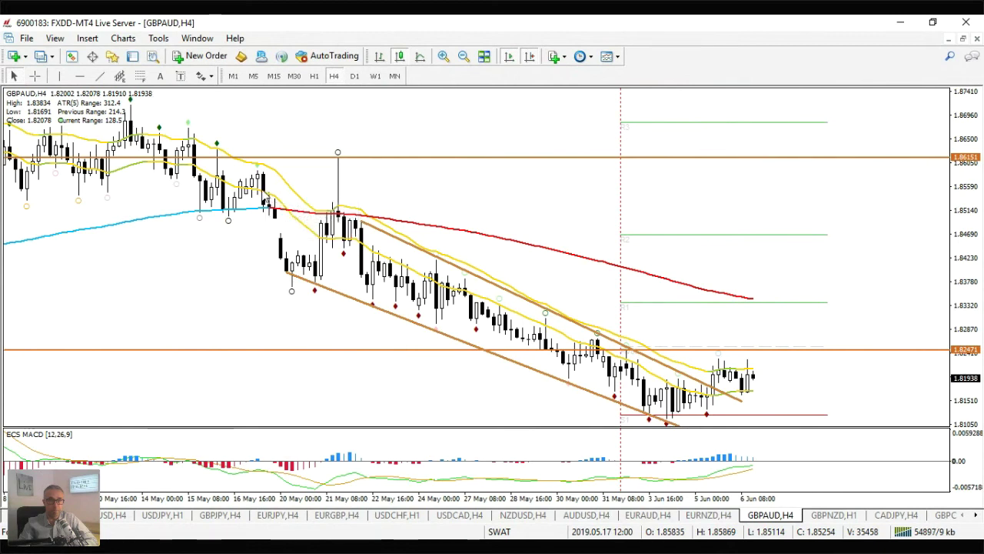
Set the GBPNZD chart to the 4-hour timeframe, view it, and return to the GBPAUD chart
click(834, 515)
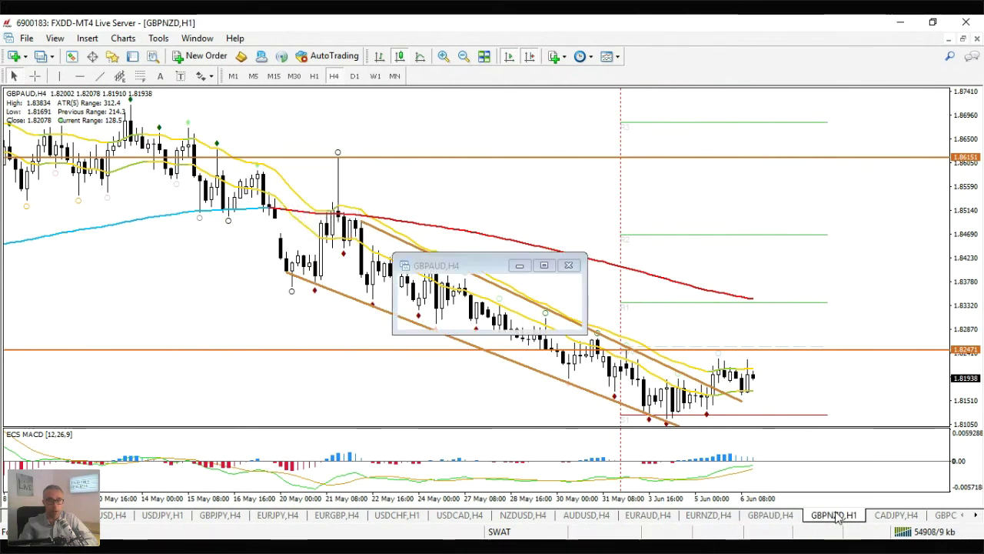
click(333, 76)
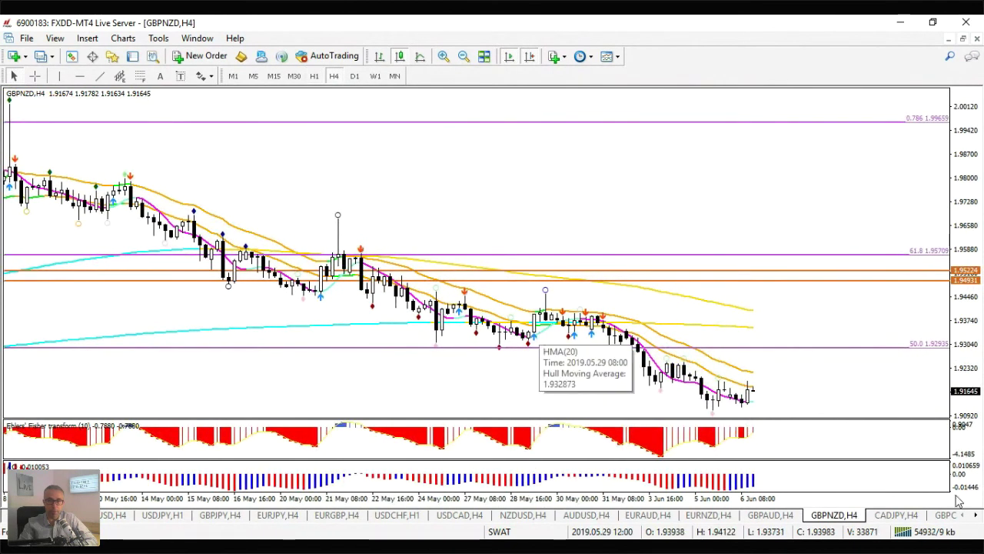
click(776, 519)
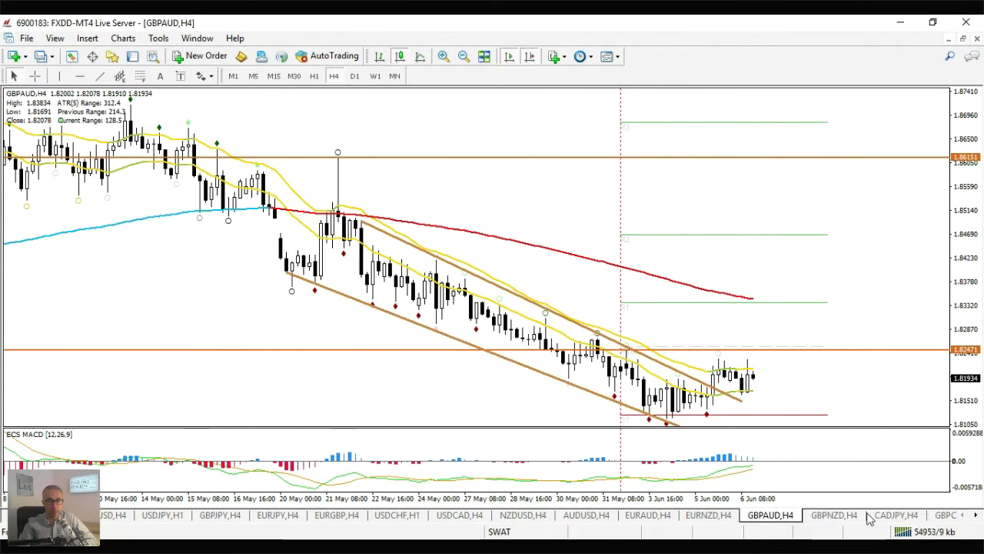
Find the _WIZZ_v1.03 custom indicator and add it to the GBPAUD 4-hour chart with its default settings
click(112, 56)
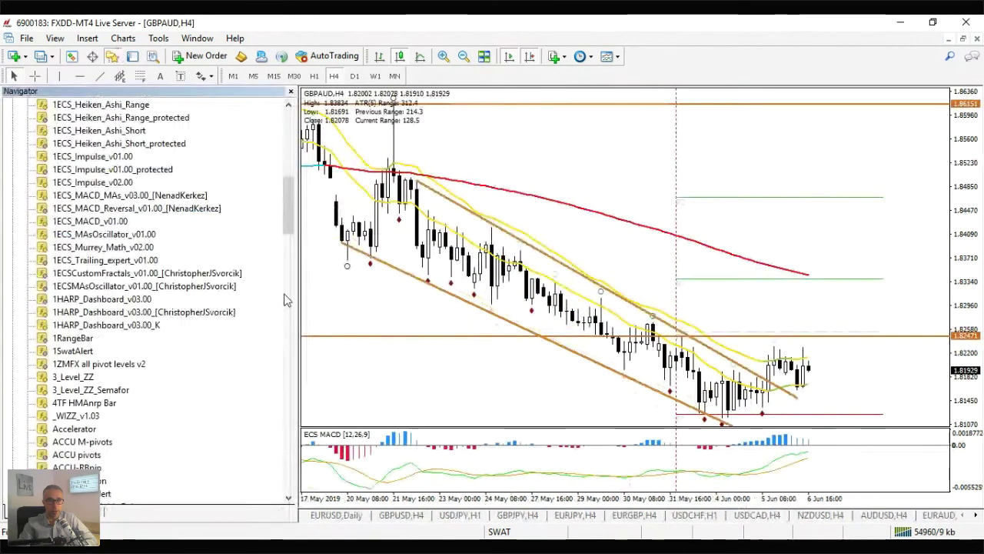
scroll(154, 362, up, 10)
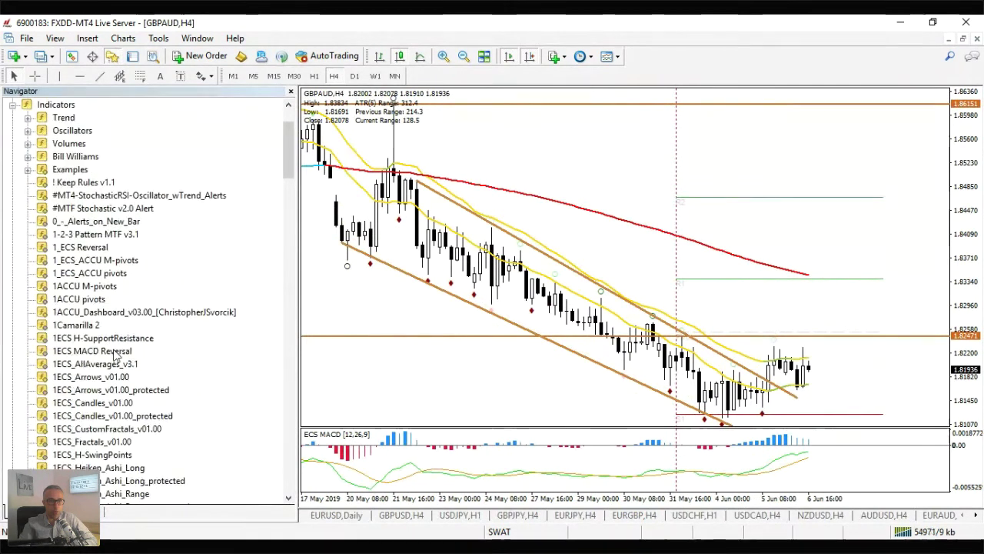
scroll(100, 346, down, 15)
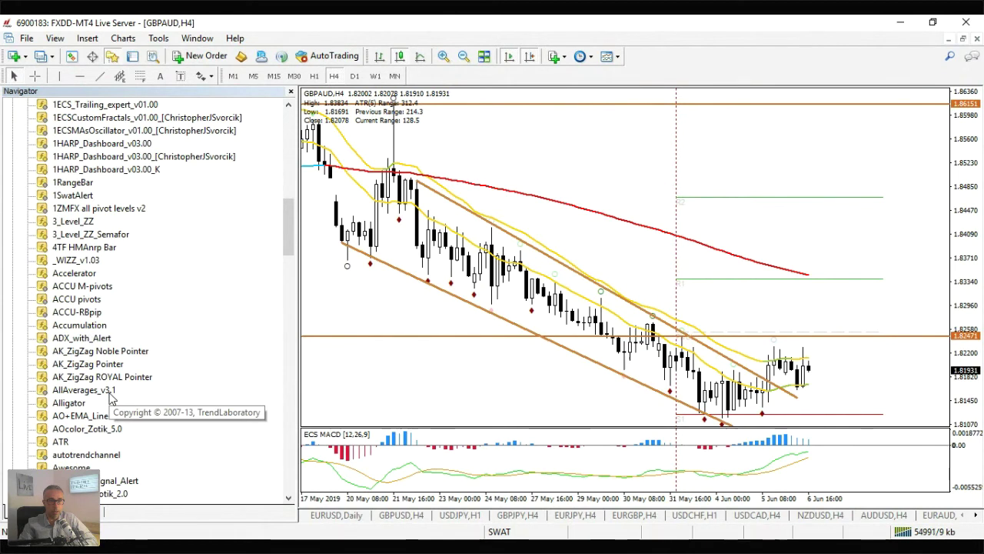
scroll(108, 392, down, 11)
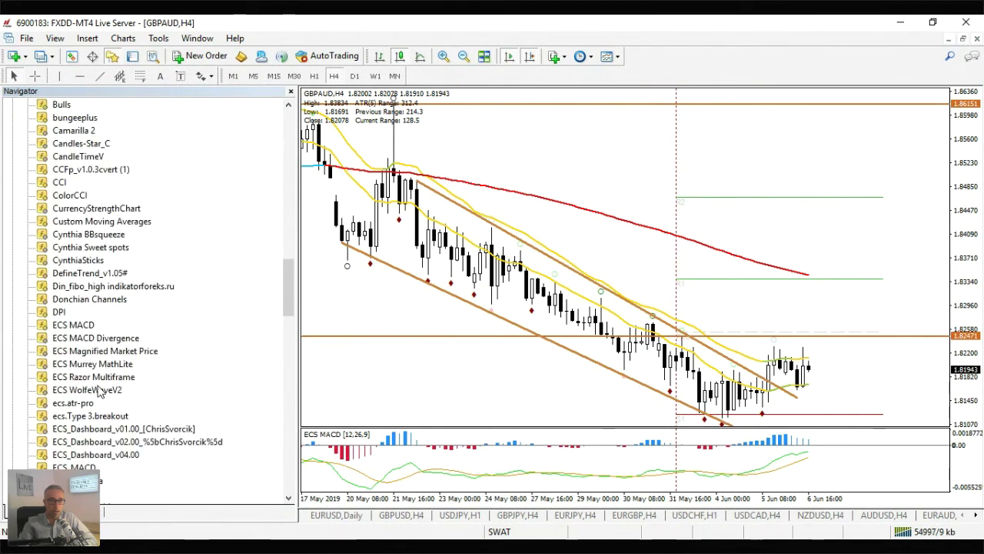
scroll(98, 390, up, 6)
scroll(98, 390, up, 7)
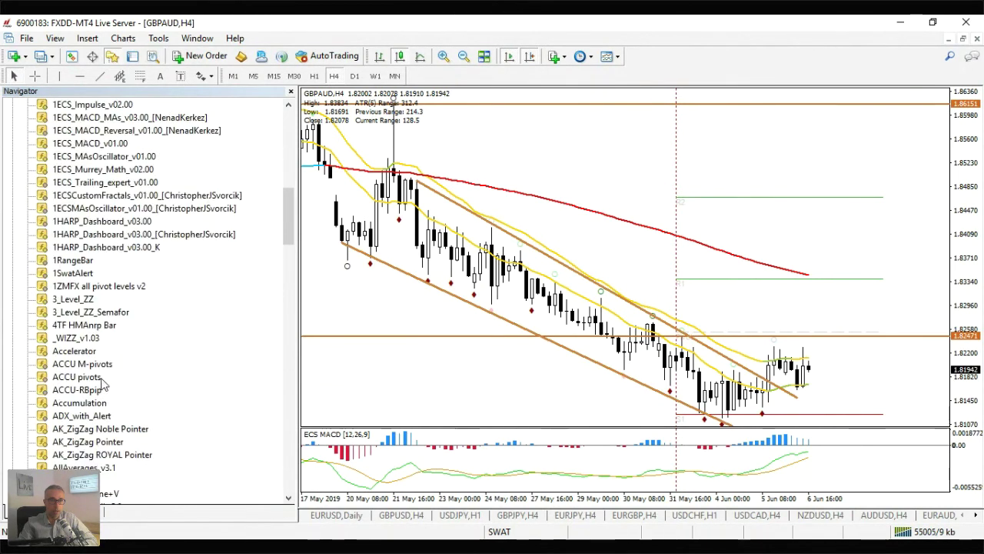
click(102, 341)
drag(102, 344, 408, 370)
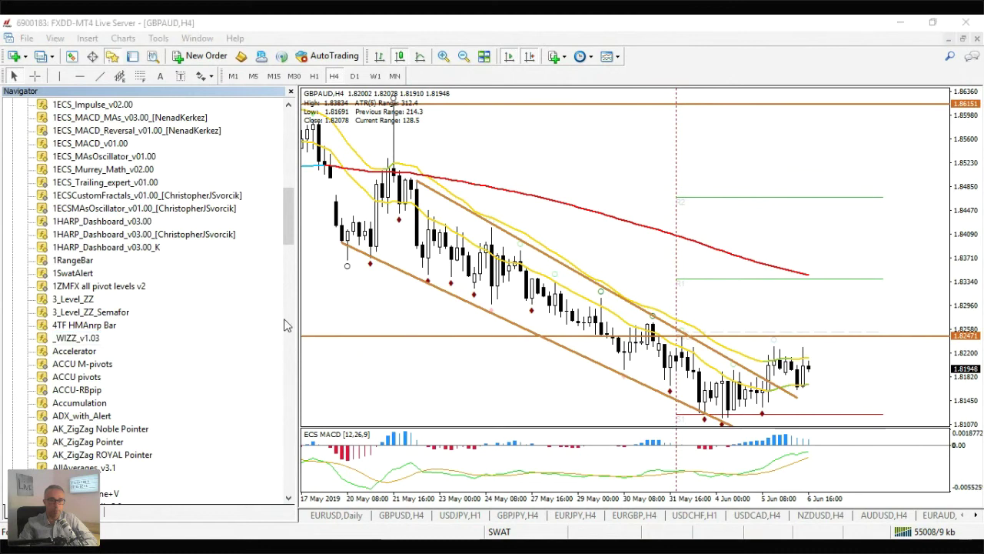
key(Return)
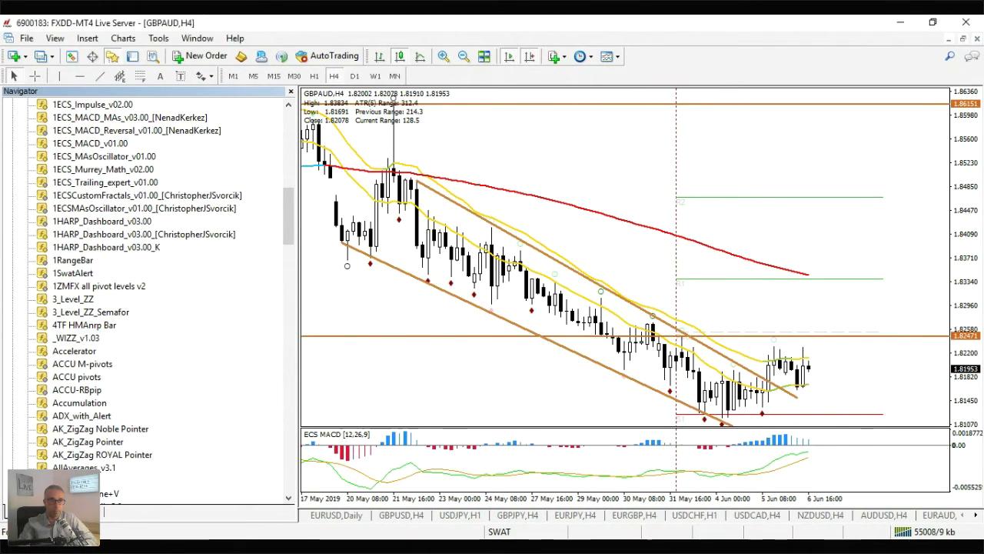
click(111, 57)
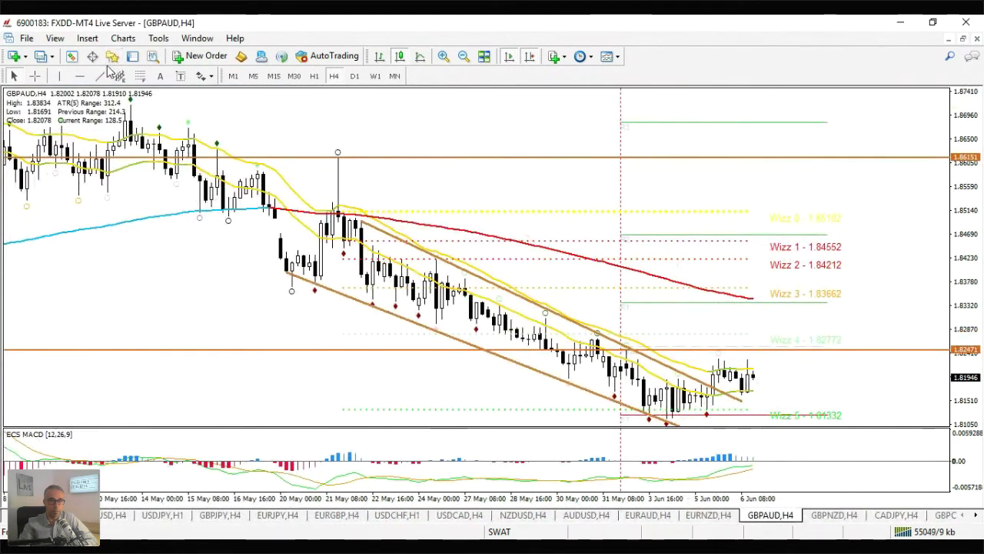
right_click(108, 70)
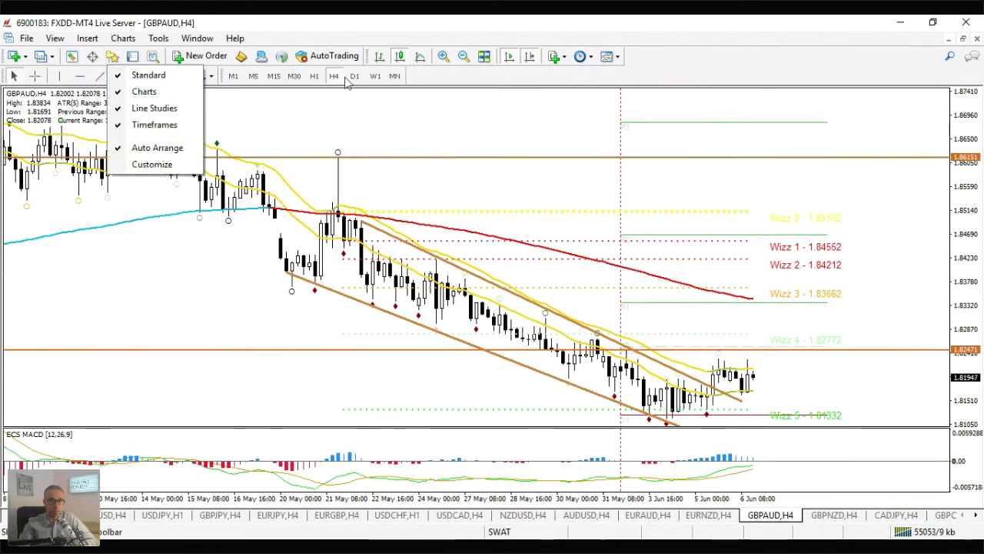
Apply the 1ECS_Swat_H4 template to the GBPAUD 4-hour chart
click(419, 59)
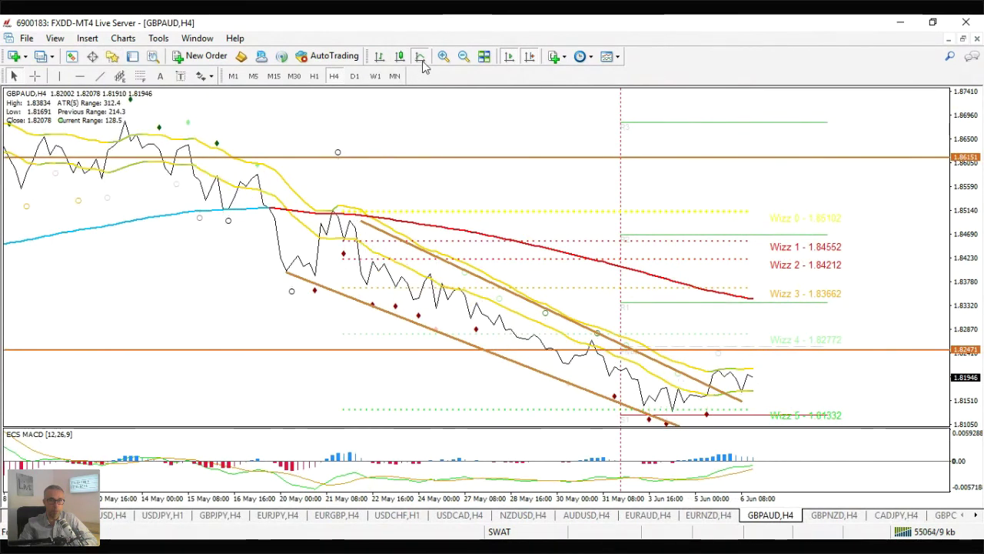
right_click(425, 115)
mouse_move(469, 195)
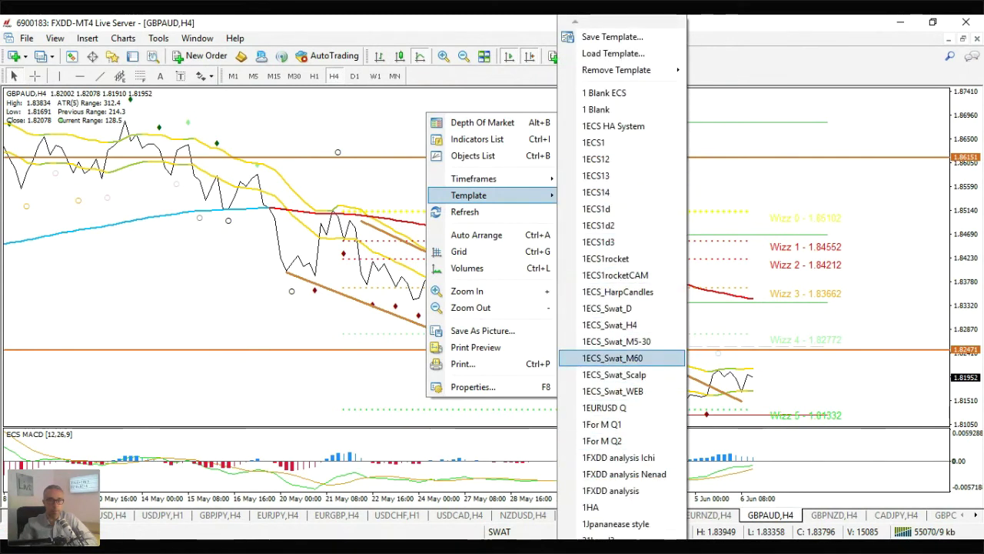
click(611, 324)
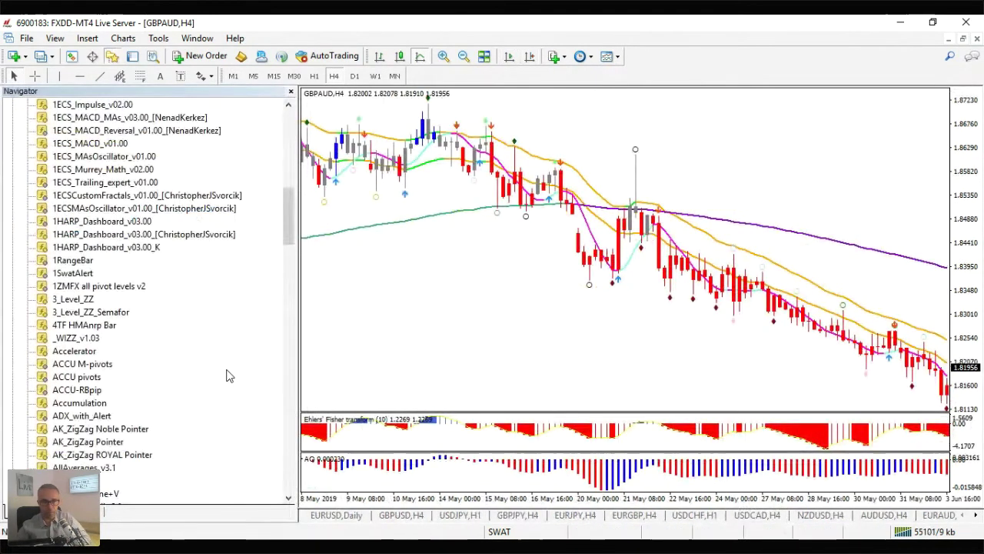
Add the _WIZZ_v1.03 custom indicator to the GBPAUD 4-hour chart with its default settings and hide the Navigator
click(102, 340)
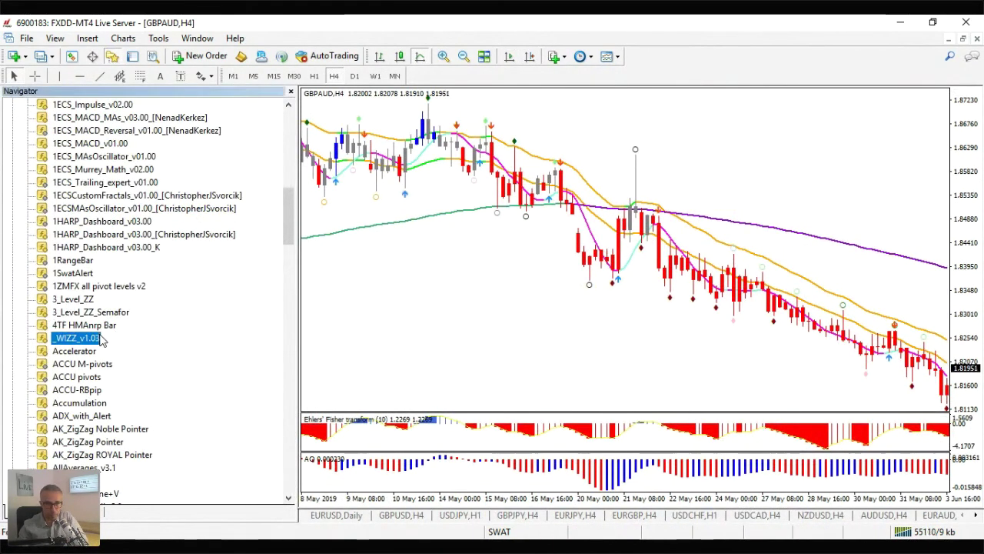
drag(96, 341, 433, 307)
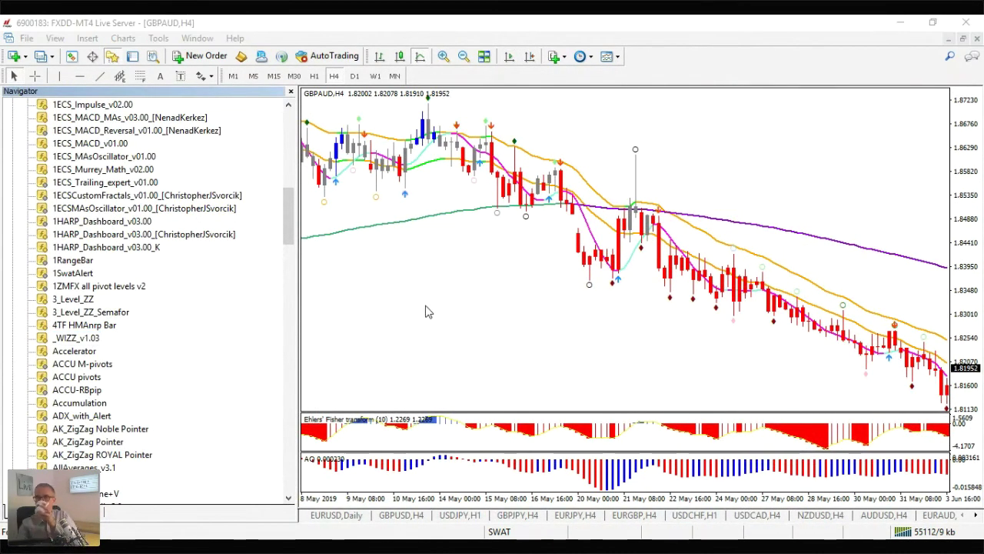
key(Return)
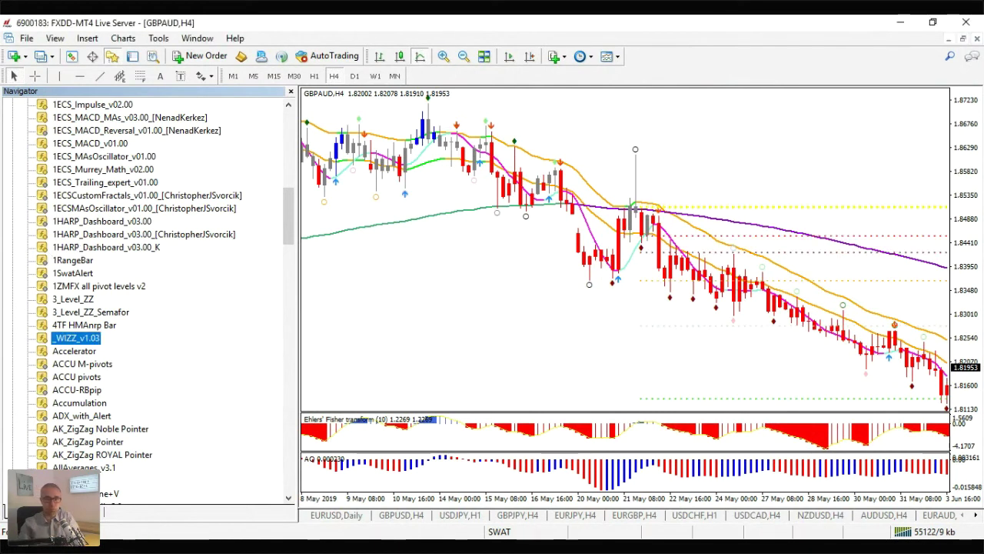
click(131, 56)
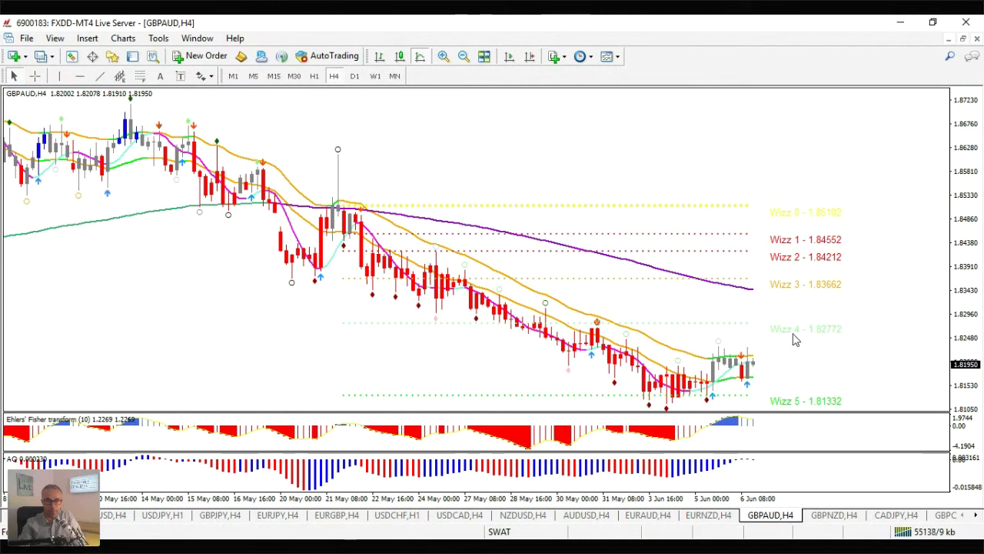
Examine the latest GBPAUD 4-hour candles around the Wizz 4 and Wizz 5 levels, tracing the recent lows with the crosshair
mouse_move(736, 361)
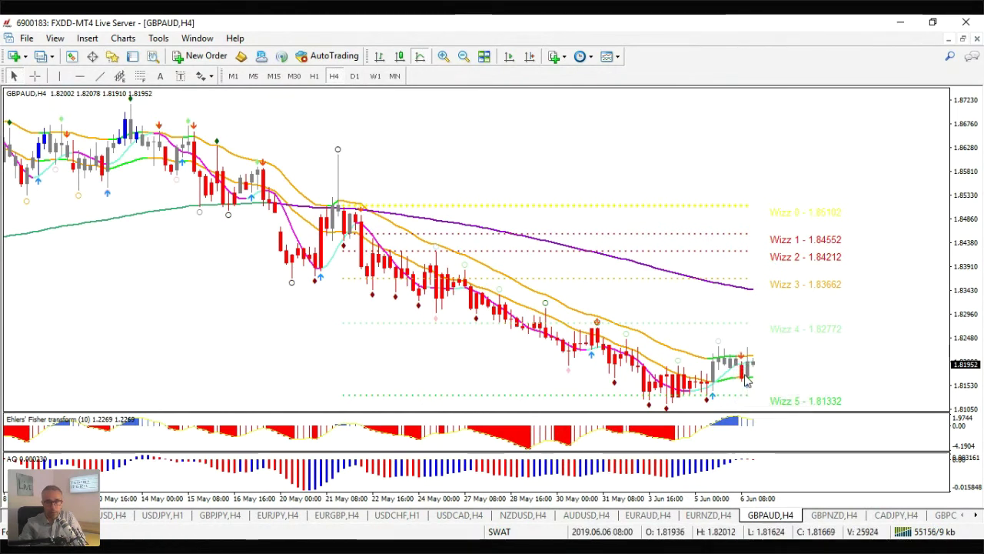
mouse_move(744, 383)
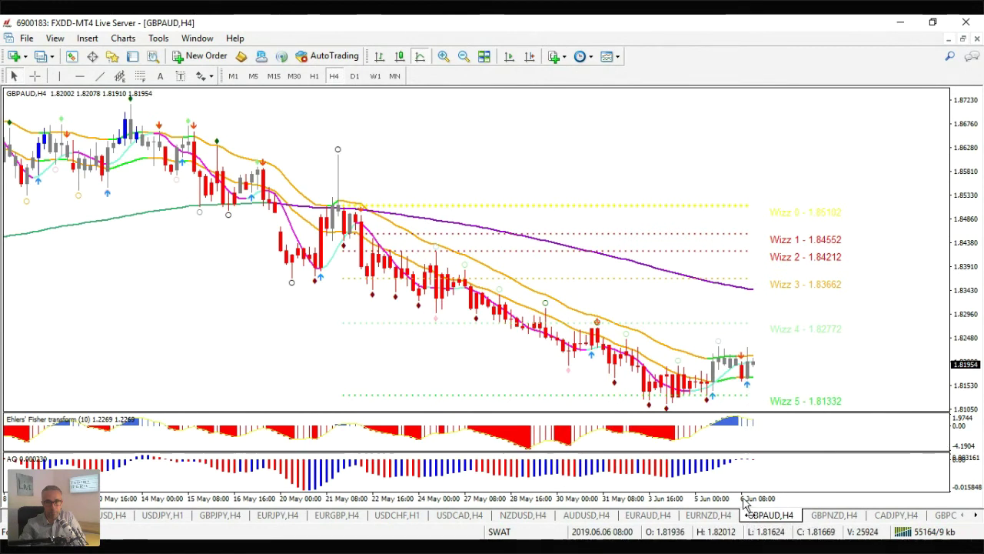
key(plus)
key(plus)
click(529, 59)
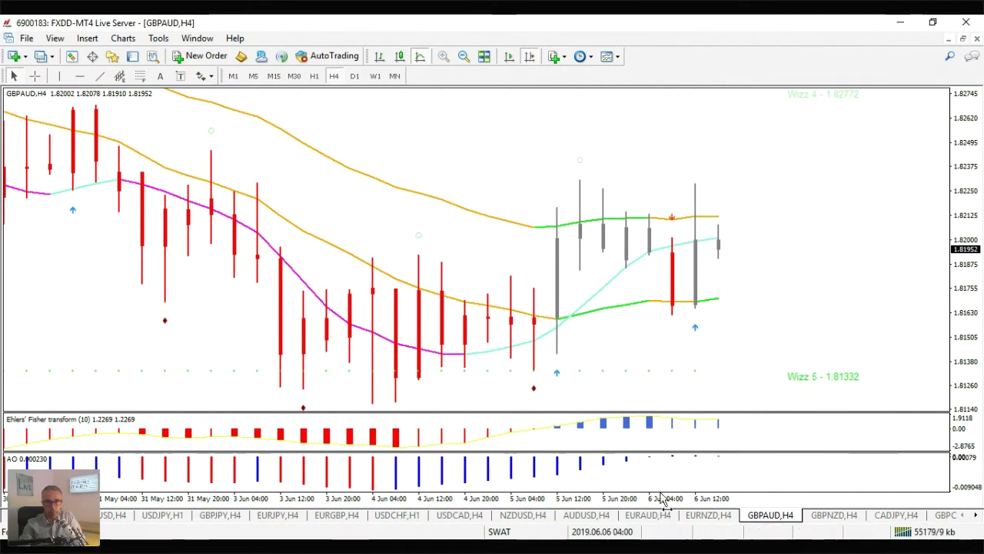
drag(658, 500, 650, 501)
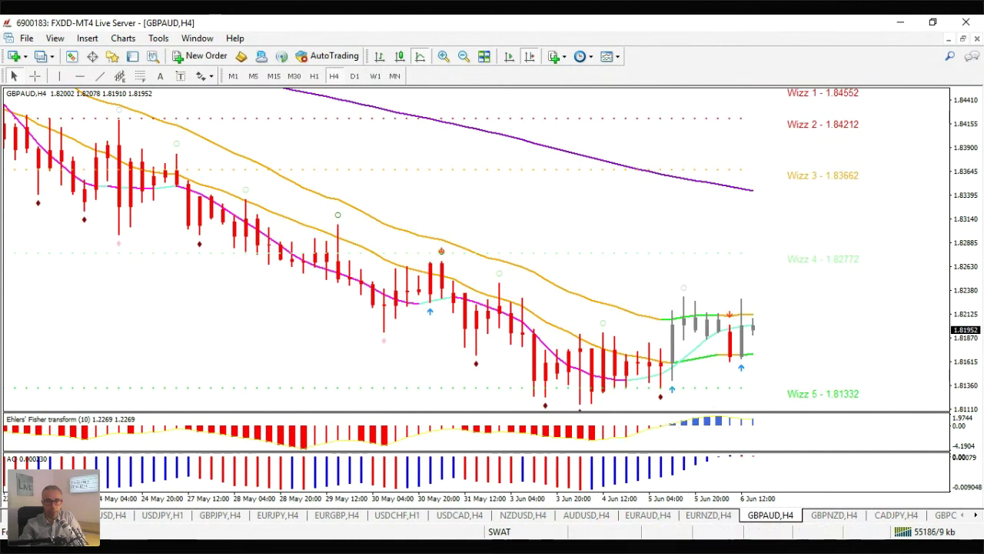
drag(689, 505, 697, 507)
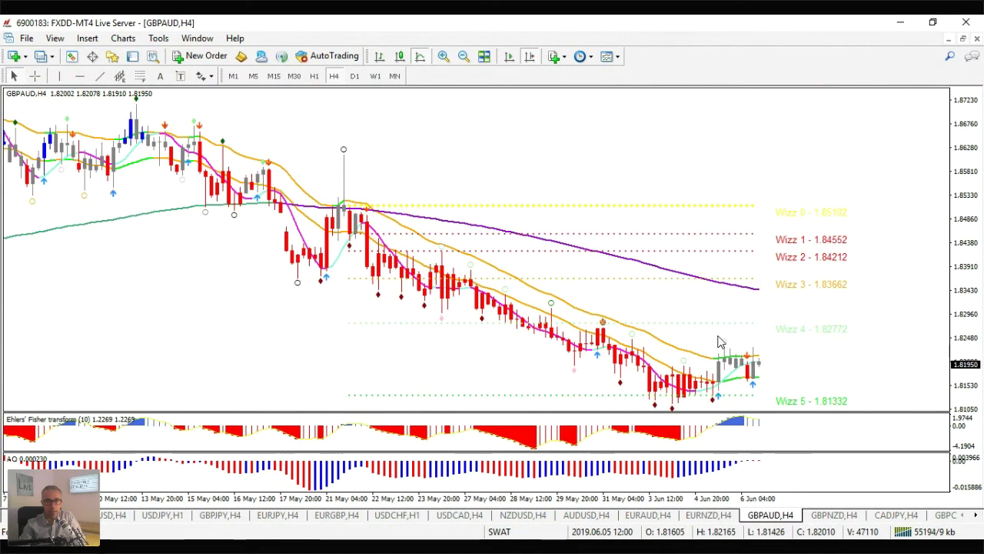
click(36, 76)
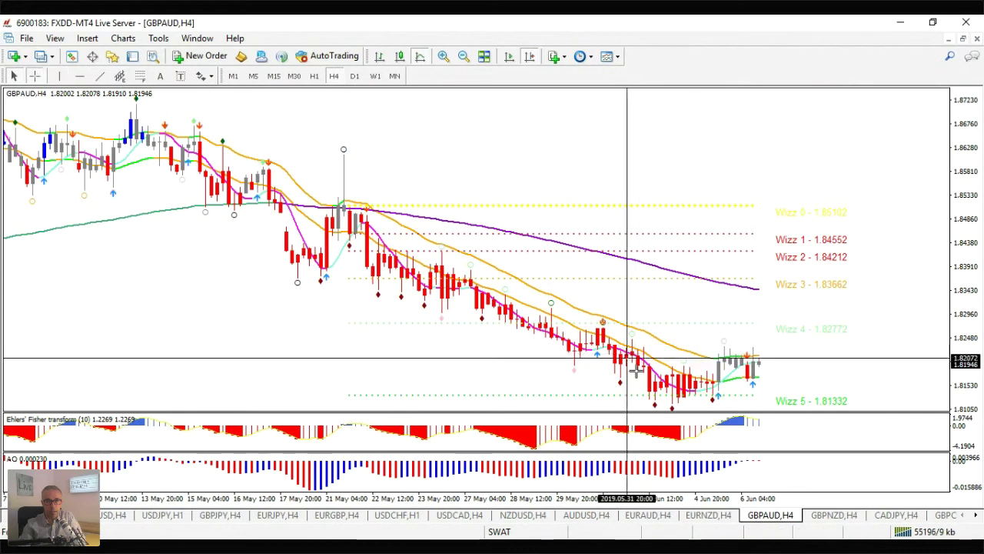
drag(677, 385, 749, 375)
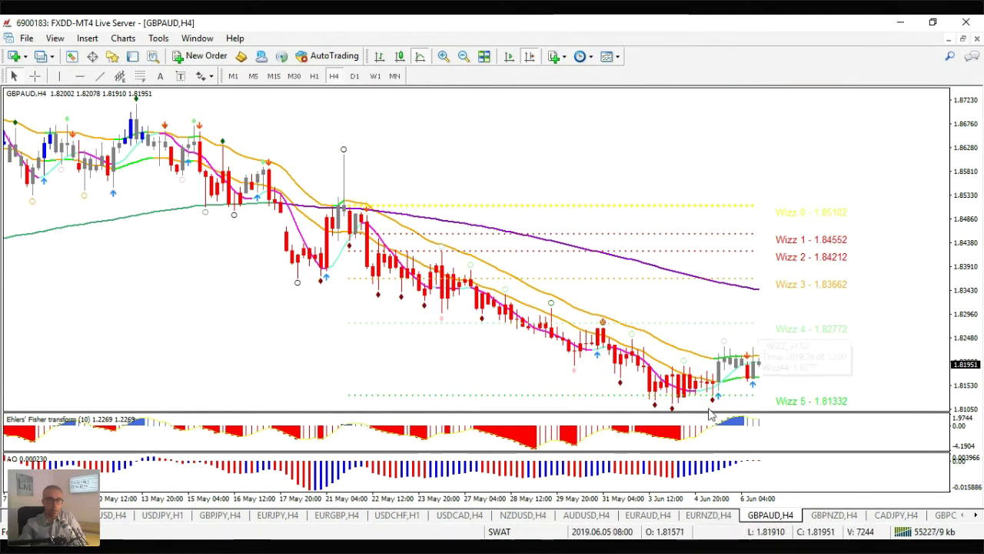
Review GBPAUD's wider 4-hour price history, and enable chart auto scroll to return to the latest candles and Wizz levels
key(minus)
key(minus)
key(plus)
key(plus)
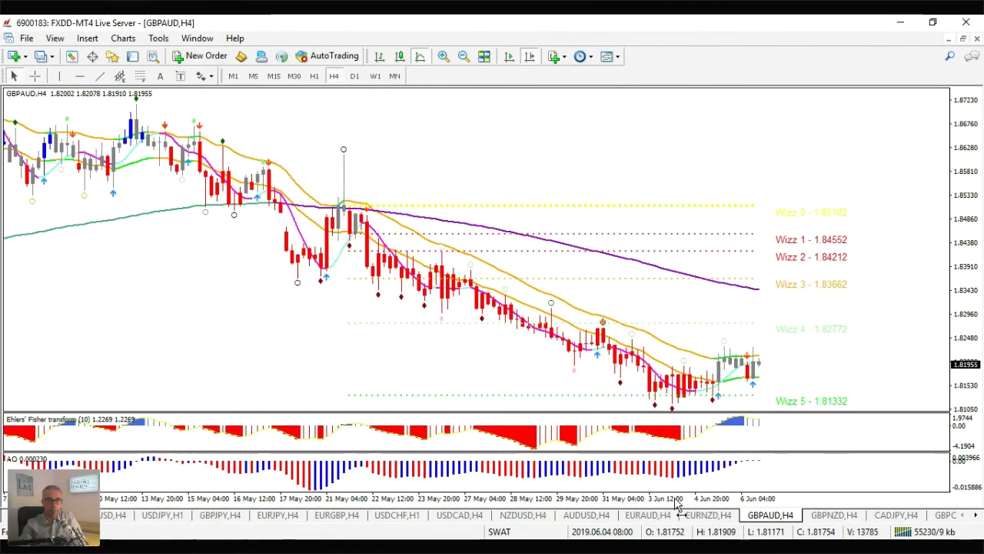
key(minus)
key(End)
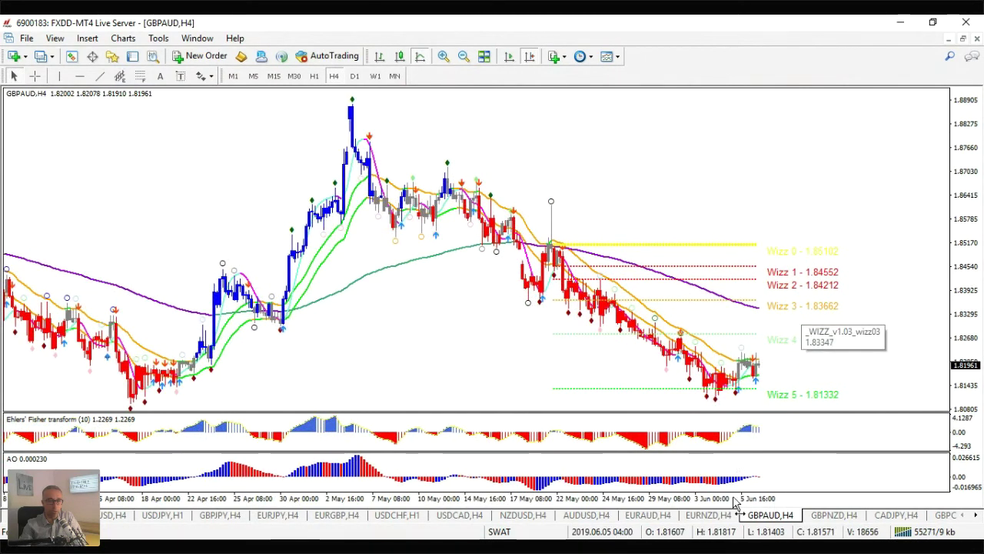
scroll(746, 485, up, 5)
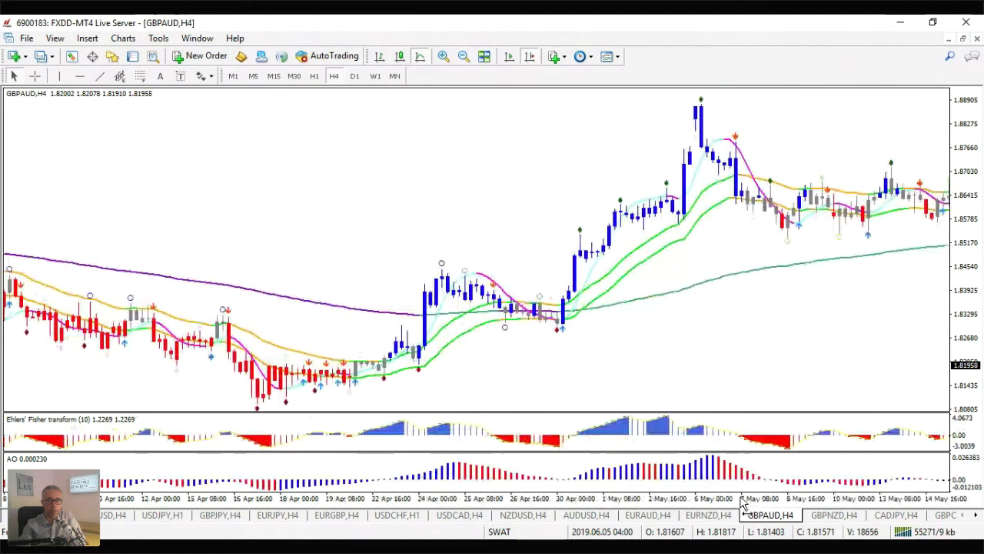
click(507, 58)
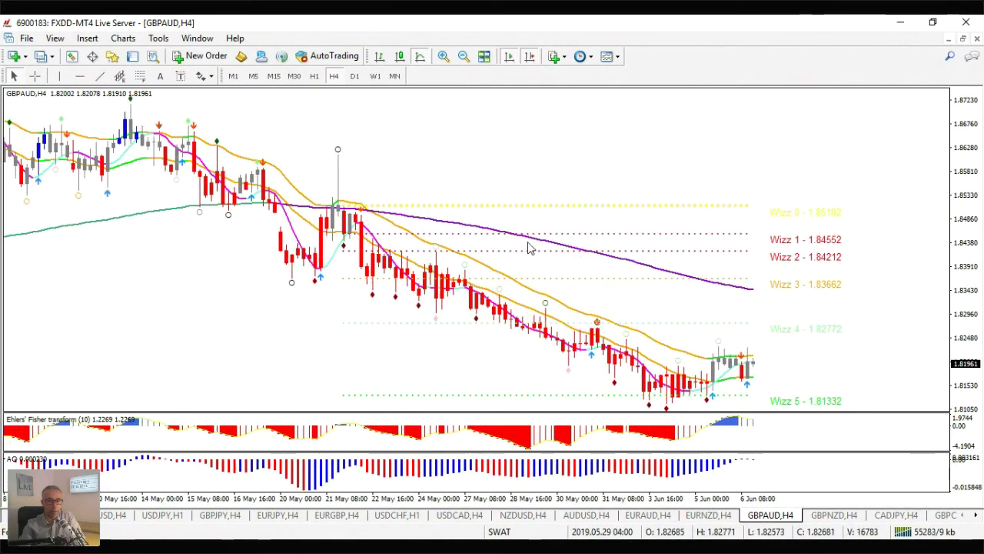
mouse_move(504, 239)
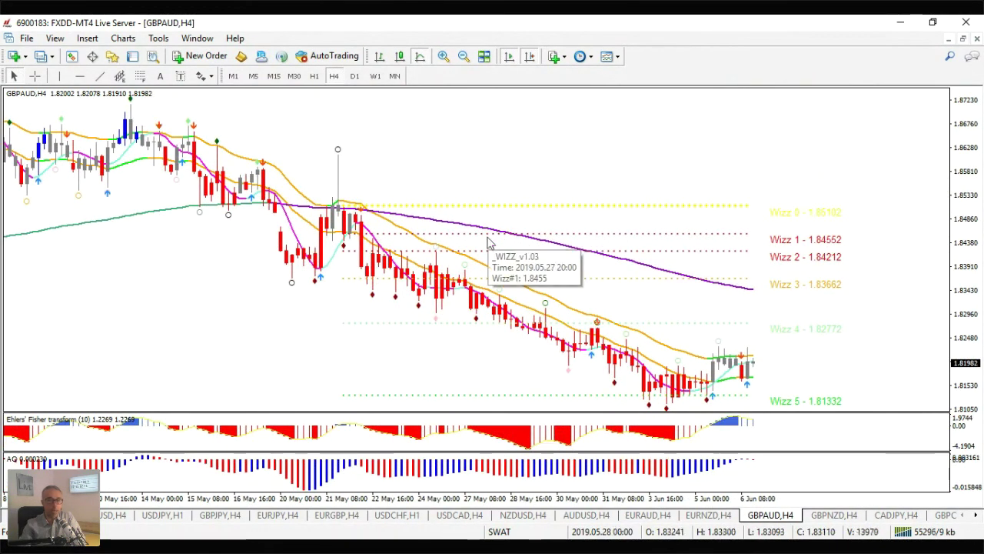
mouse_move(748, 379)
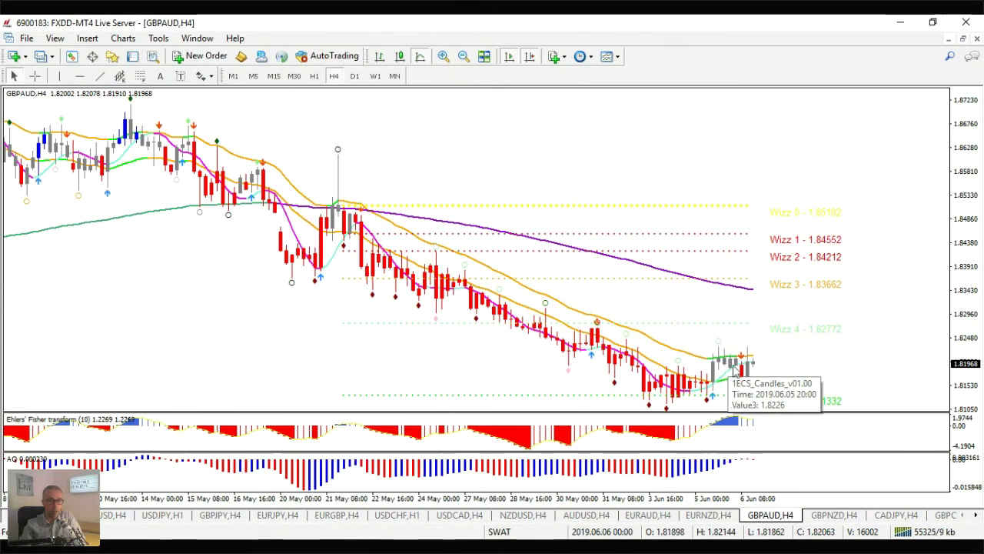
Switch to the BTCUSD daily chart and examine the latest candles against the two horizontal levels and moving averages
click(975, 514)
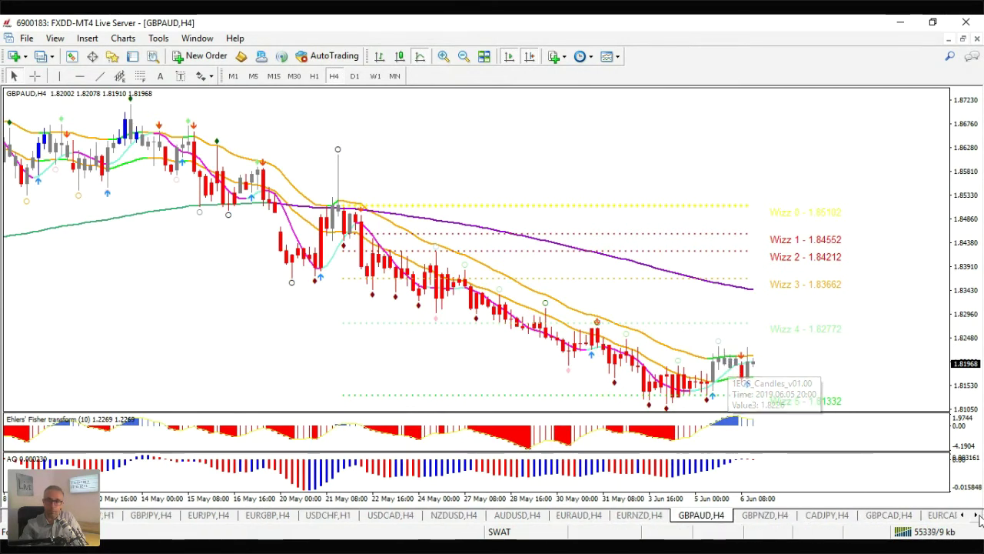
click(975, 515)
click(975, 515)
click(975, 514)
click(975, 515)
click(975, 514)
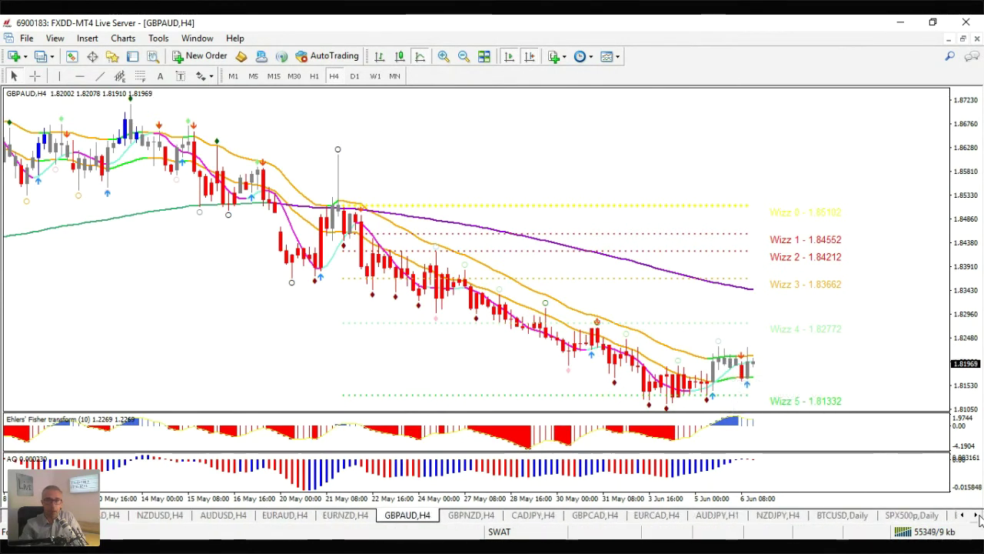
click(975, 515)
click(975, 515)
click(975, 515)
click(975, 515)
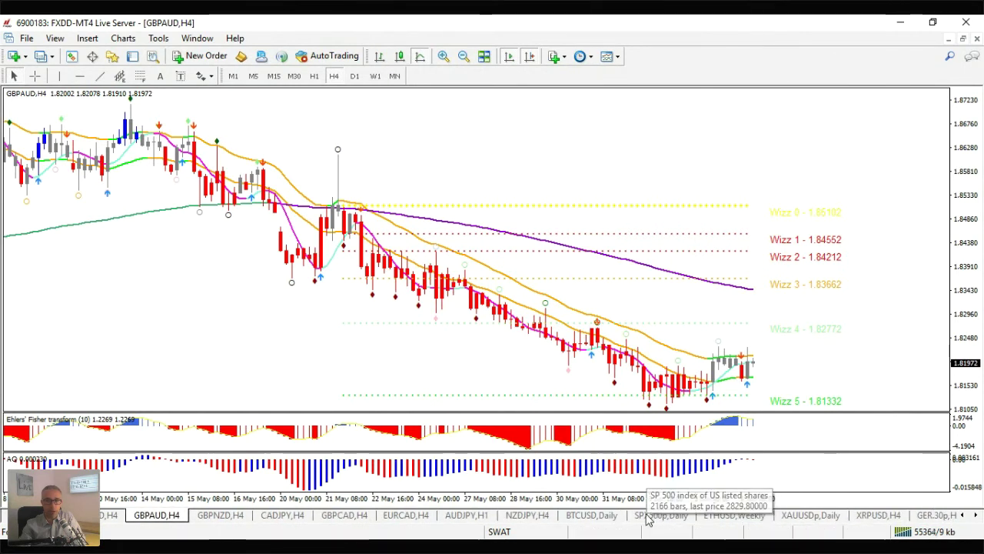
click(593, 517)
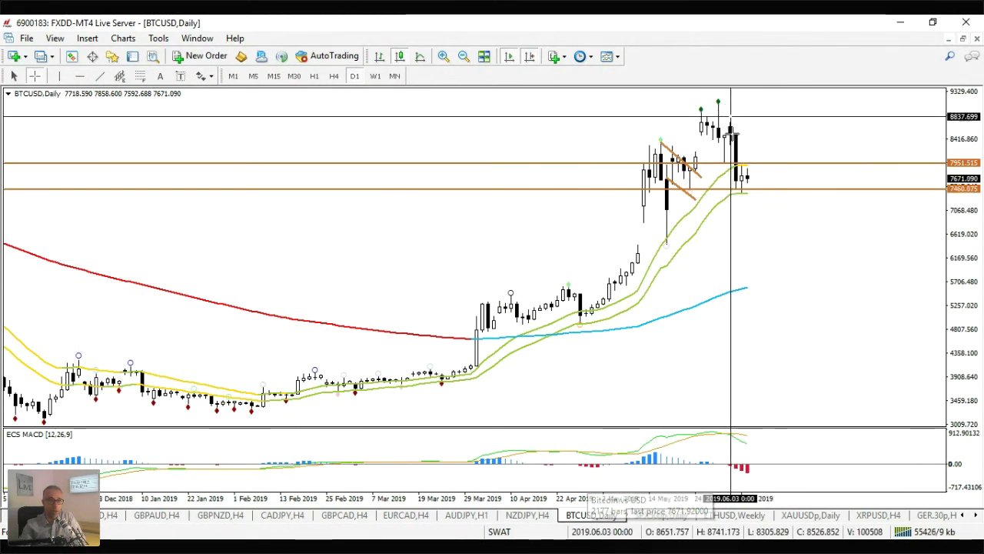
mouse_move(747, 192)
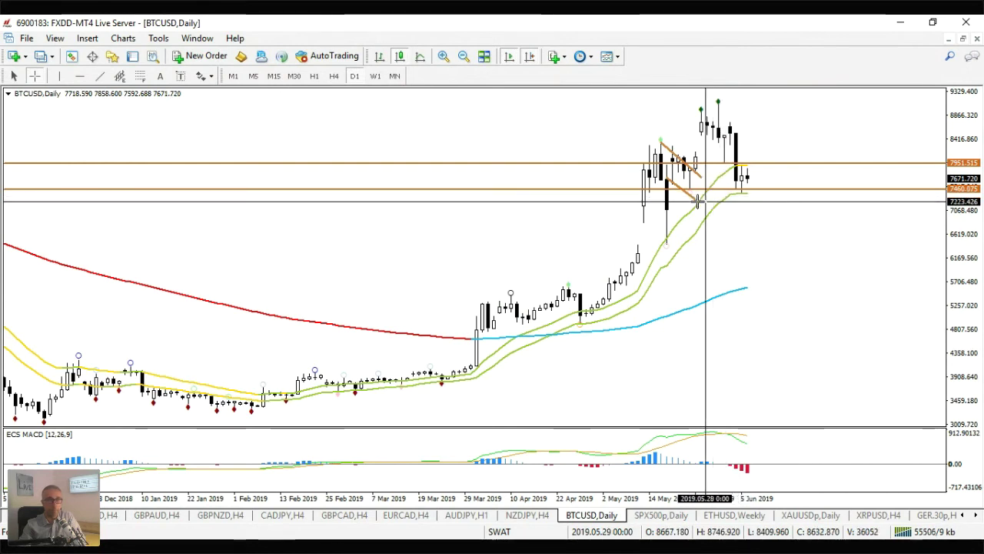
View BTCUSD on the weekly timeframe, compare its recent candles with the longer history, and return to the daily timeframe
click(376, 80)
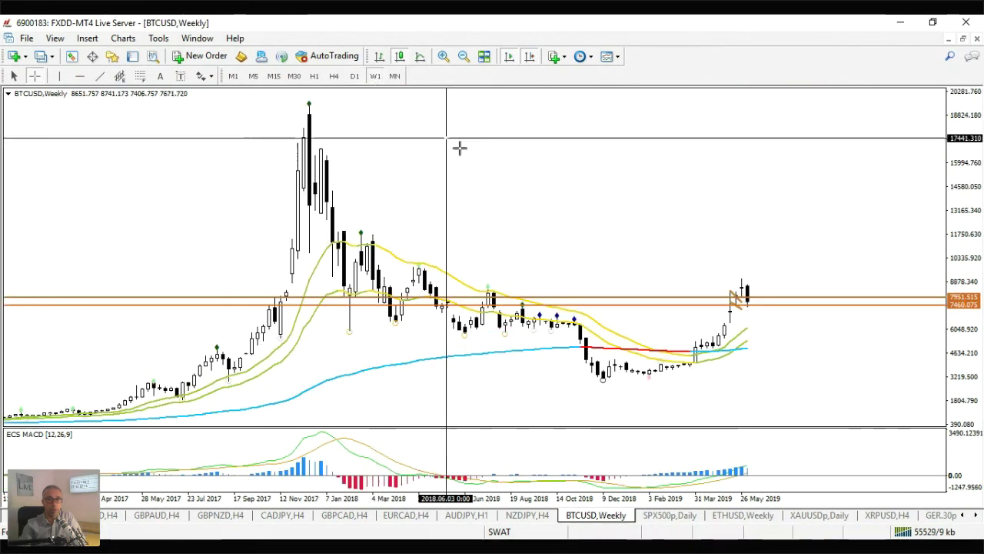
key(Escape)
key(plus)
key(plus)
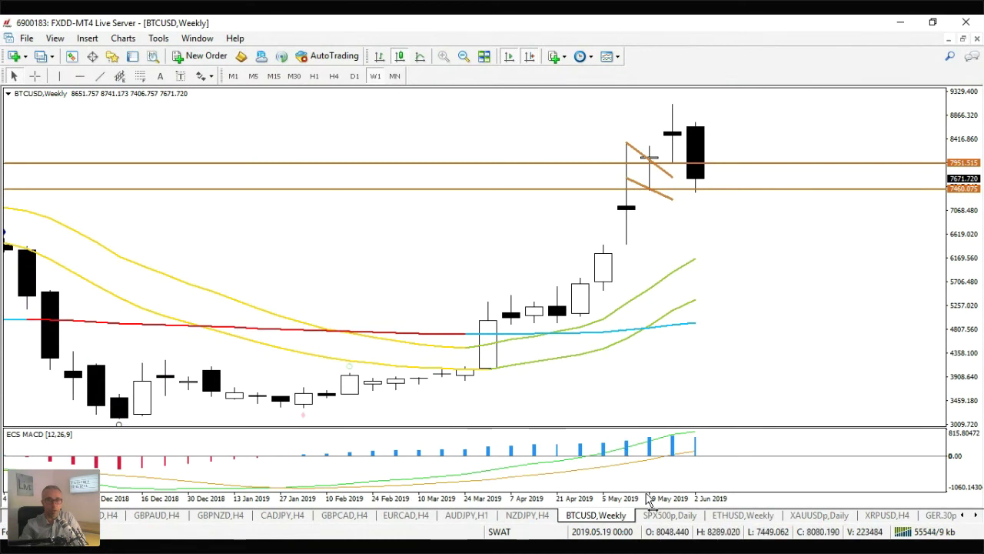
key(minus)
key(minus)
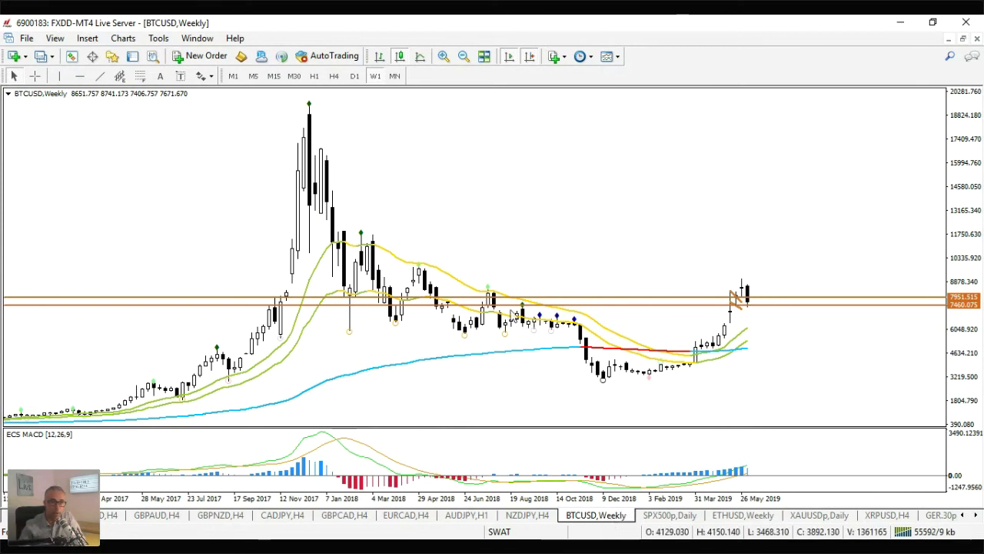
click(355, 76)
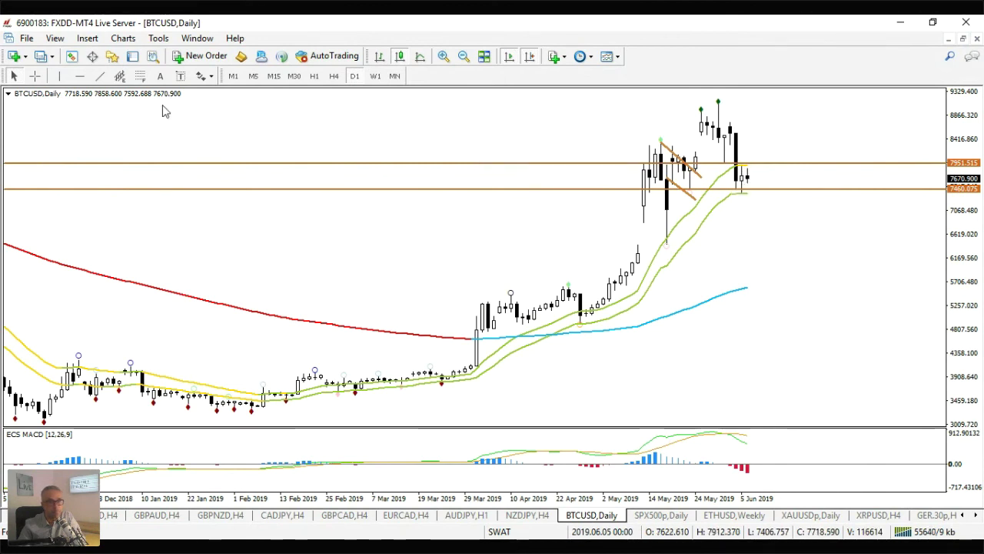
View BTCUSD daily as a line chart, restore candlesticks, and inspect the price area around the latest candles with the crosshair
click(418, 59)
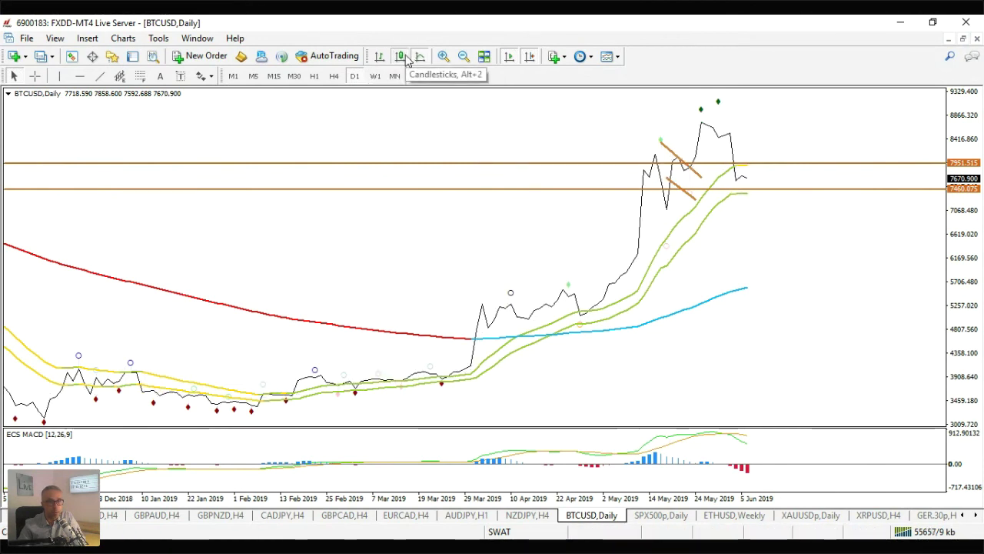
click(406, 59)
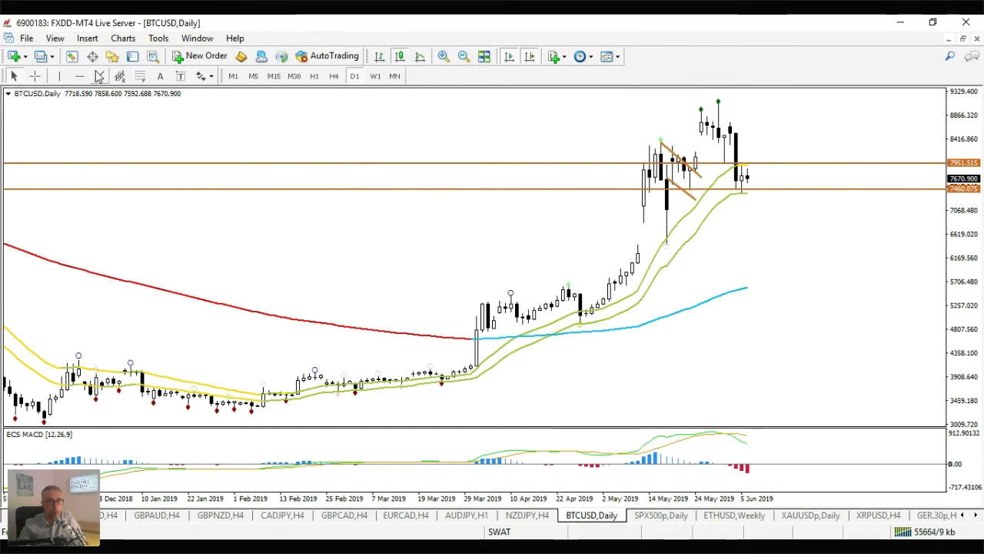
click(35, 76)
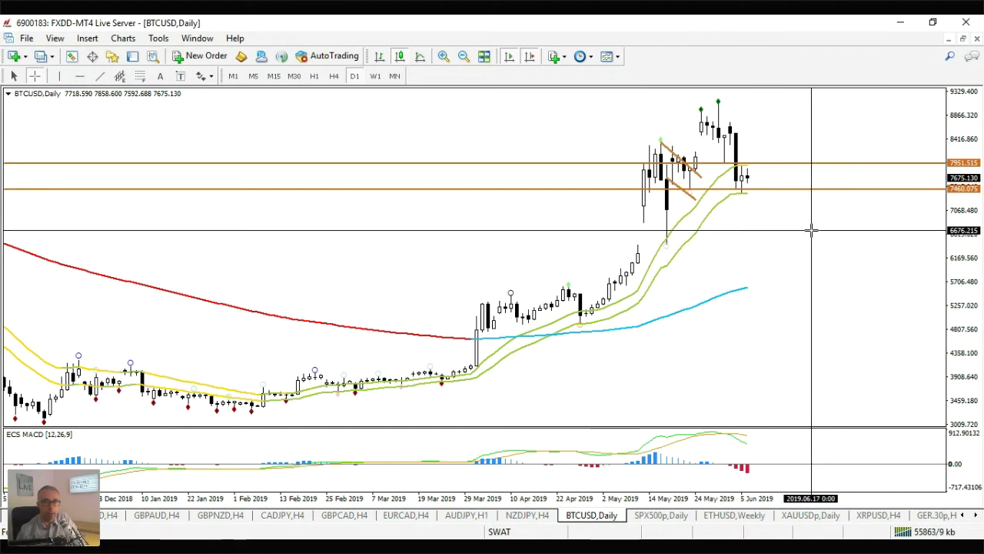
key(Escape)
Move the upper horizontal line on the BTCUSD daily chart to about 8333.746 and delete the lower horizontal line
scroll(806, 150, up, 1)
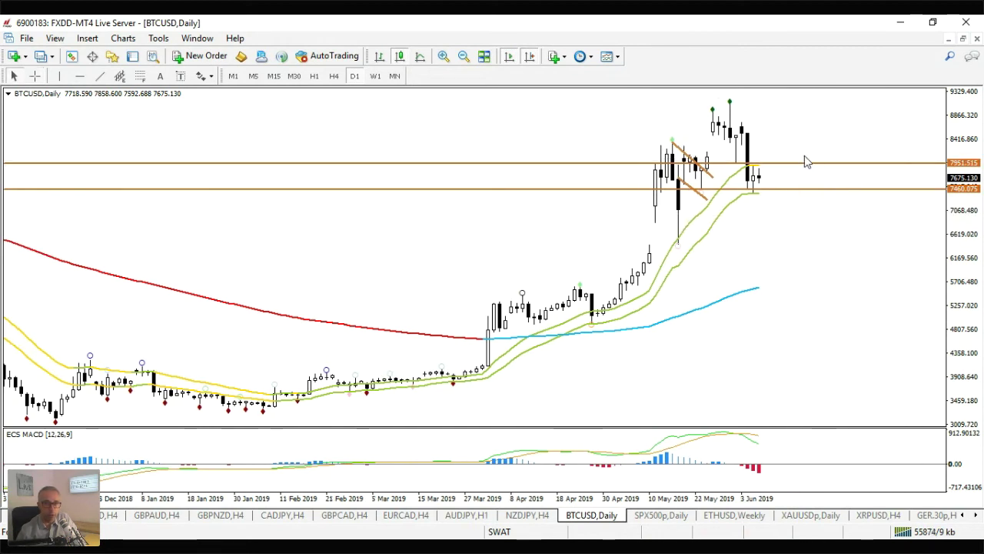
double_click(805, 162)
drag(805, 162, 804, 143)
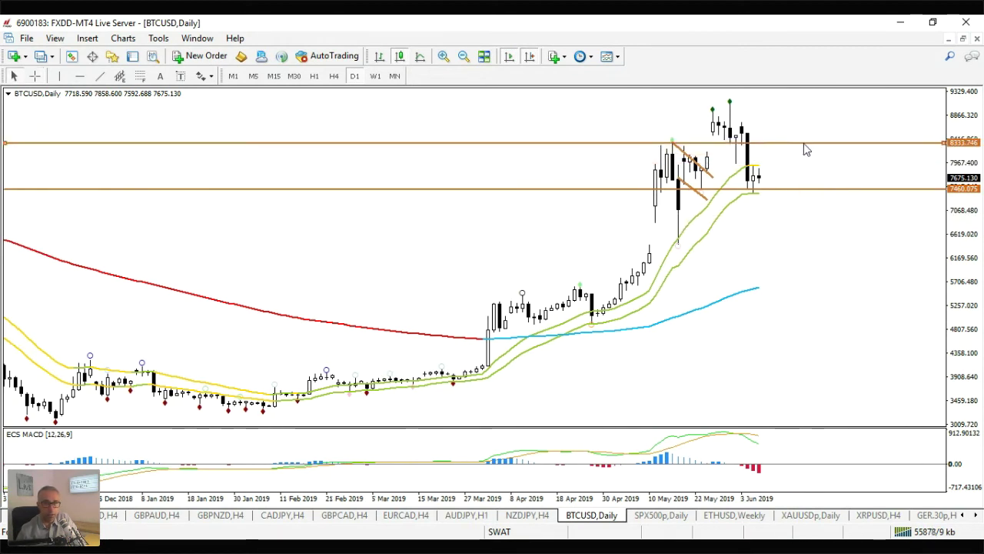
right_click(799, 194)
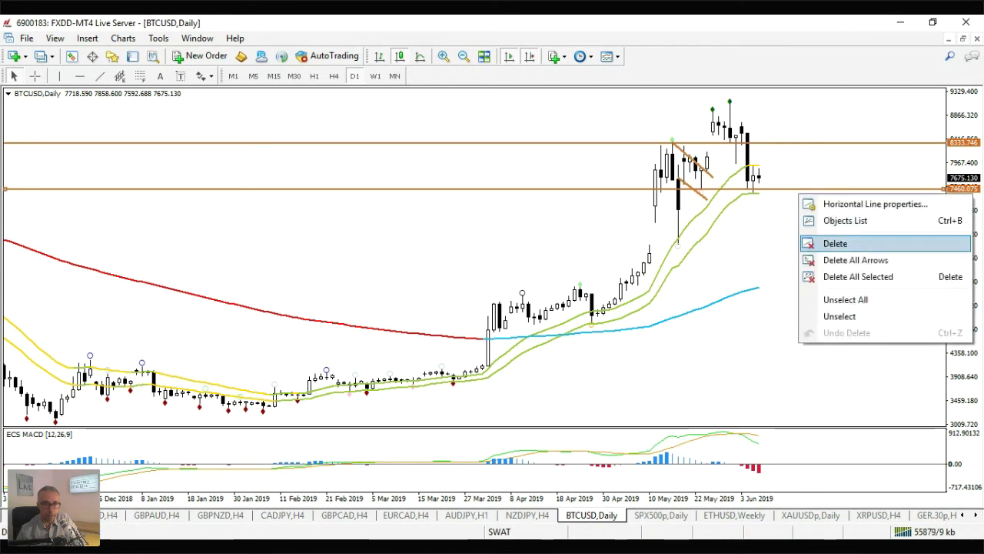
click(835, 243)
scroll(277, 242, down, 1)
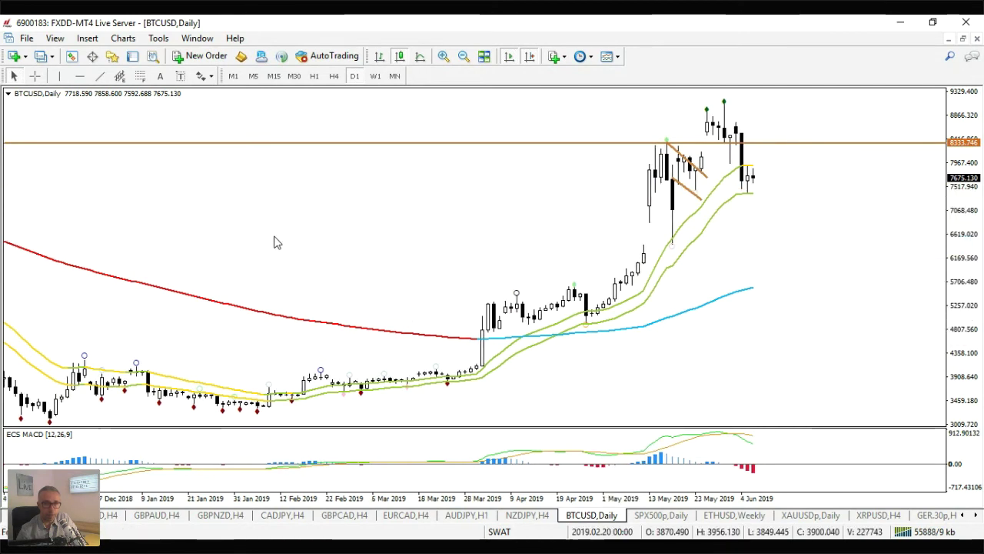
scroll(277, 243, down, 1)
Inspect the late-May and early-June BTCUSD daily candles near the recent high with the crosshair
click(34, 75)
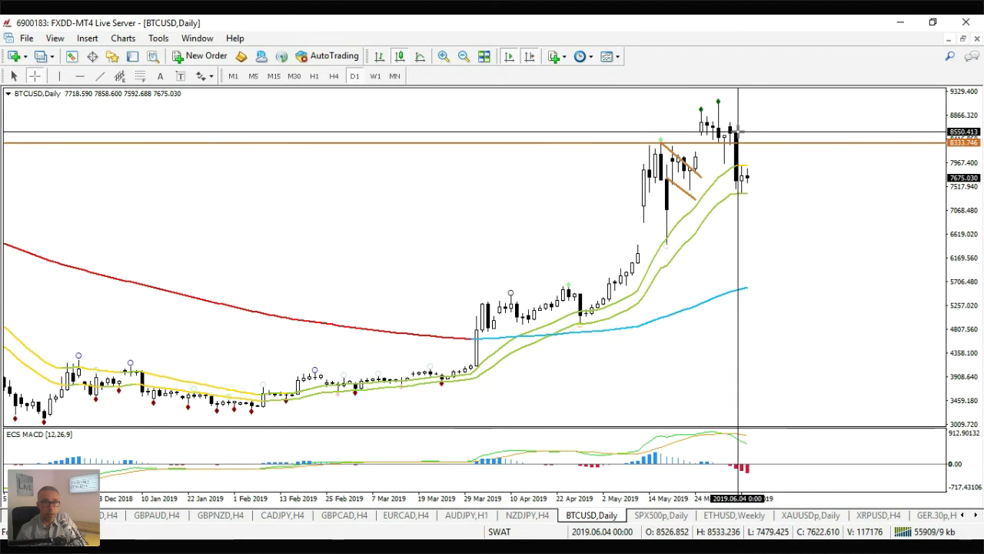
mouse_move(727, 136)
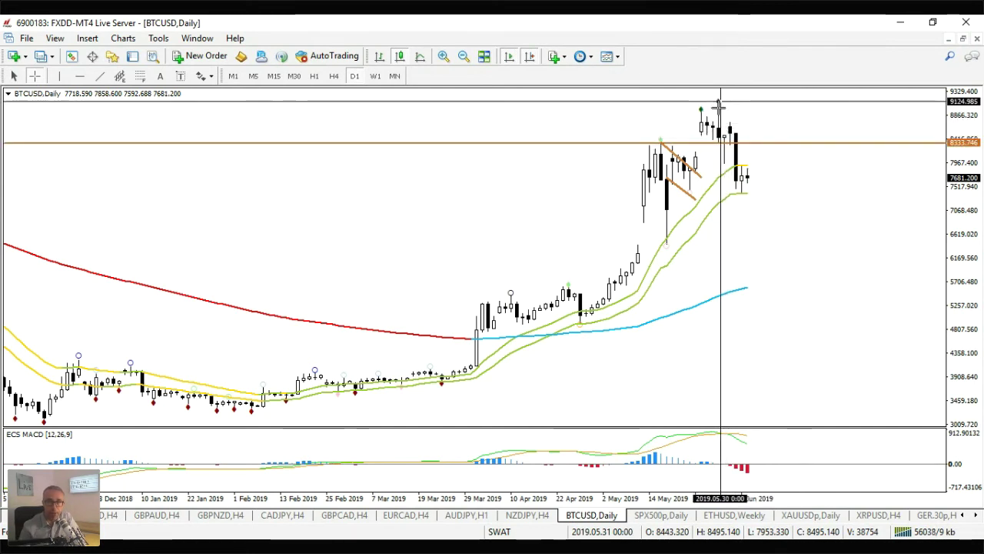
Compare the BTCUSD daily chart with the SPX500p daily chart, ending on SPX500p
click(538, 356)
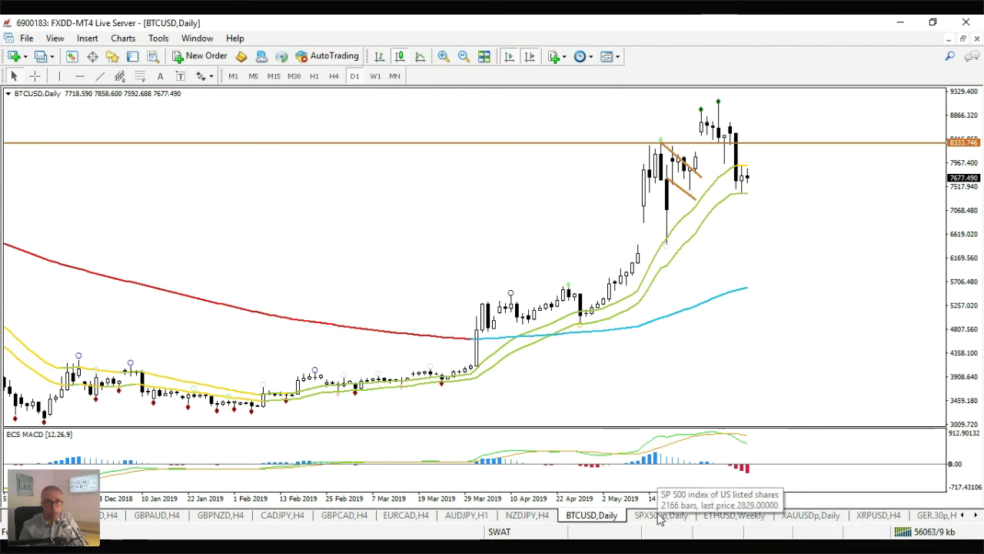
click(659, 515)
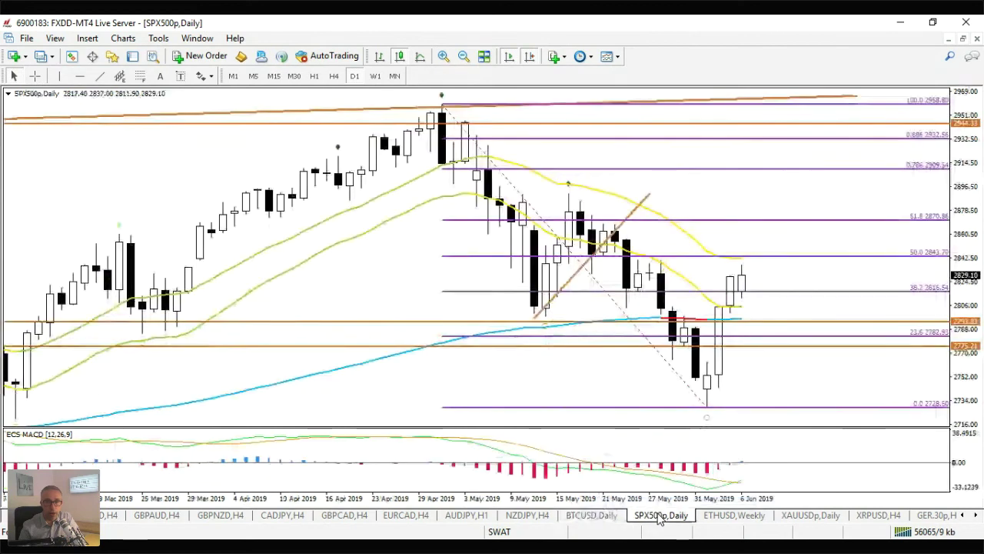
click(592, 515)
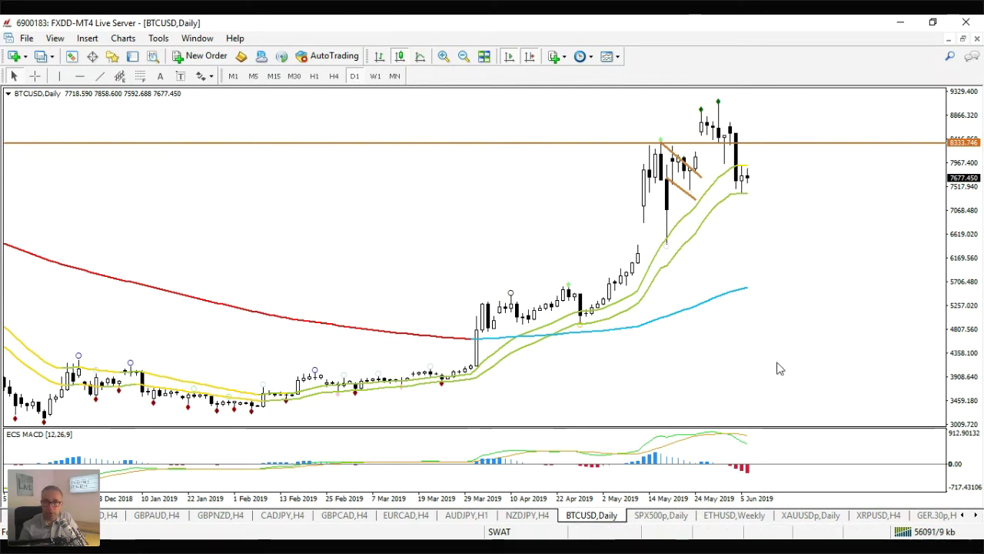
click(658, 516)
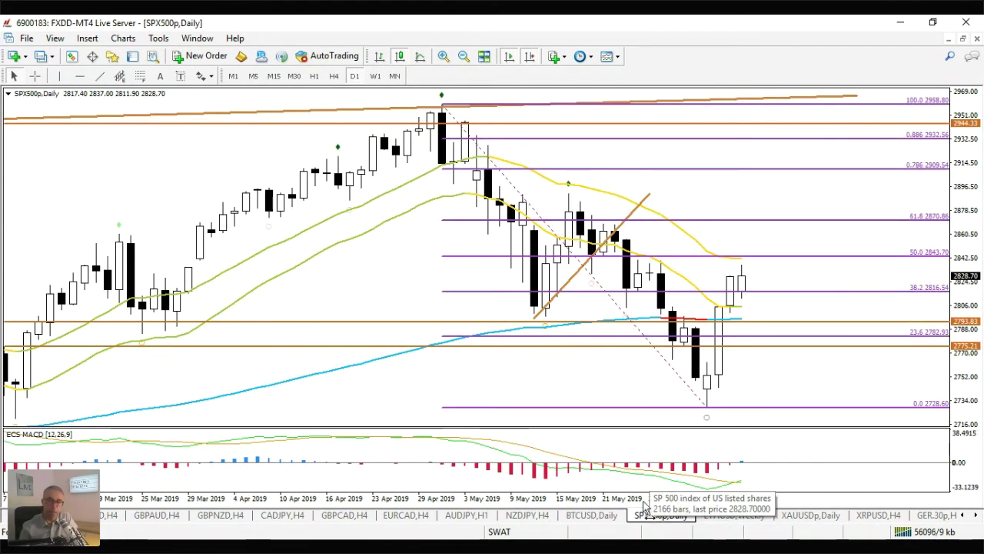
Examine the SPX500p daily structure at several zoom levels, from the recent Fibonacci levels out to the 2017–2019 price history
key(minus)
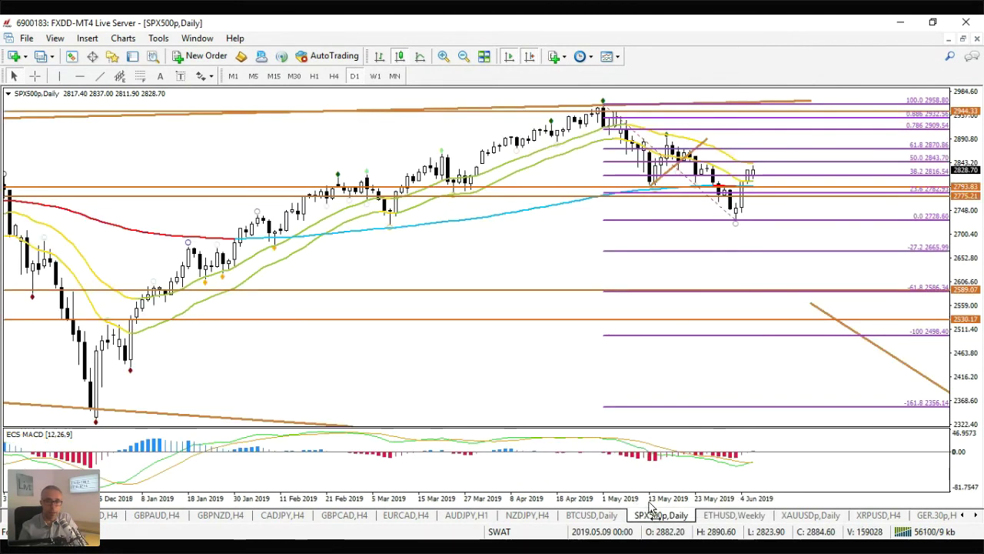
key(plus)
key(minus)
key(plus)
key(minus)
key(minus)
key(minus)
key(minus)
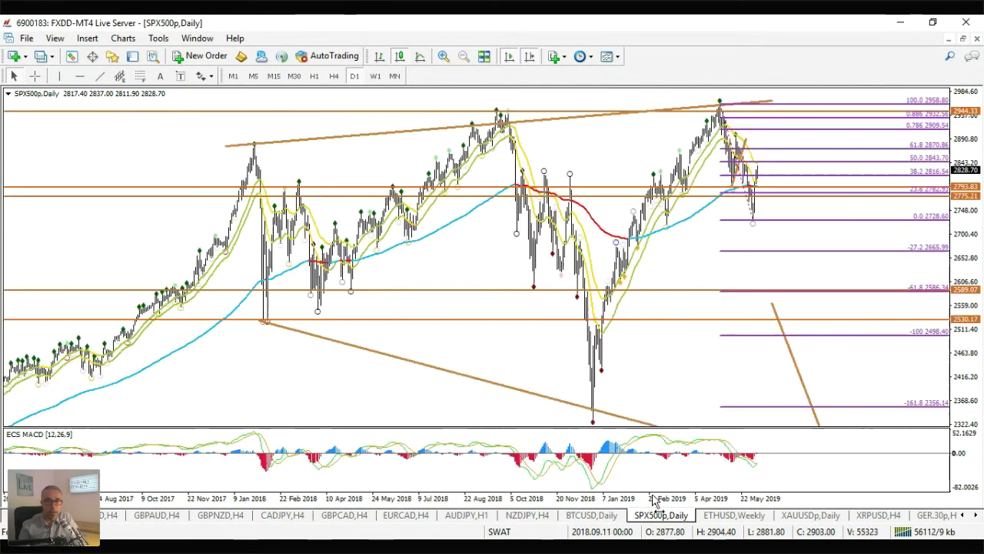
key(plus)
key(plus)
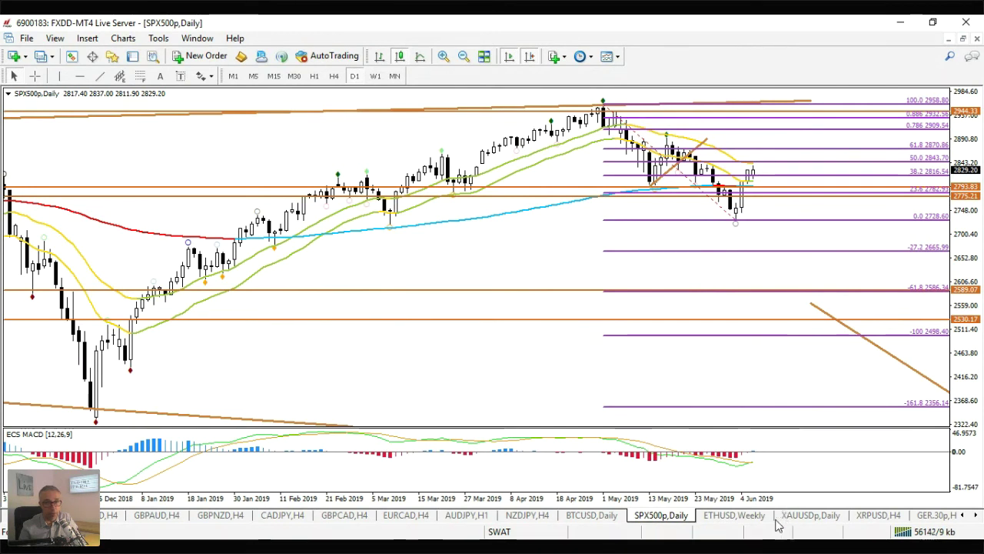
Open the ETHUSD weekly chart and apply the 1FXDD analysis template to it
click(751, 515)
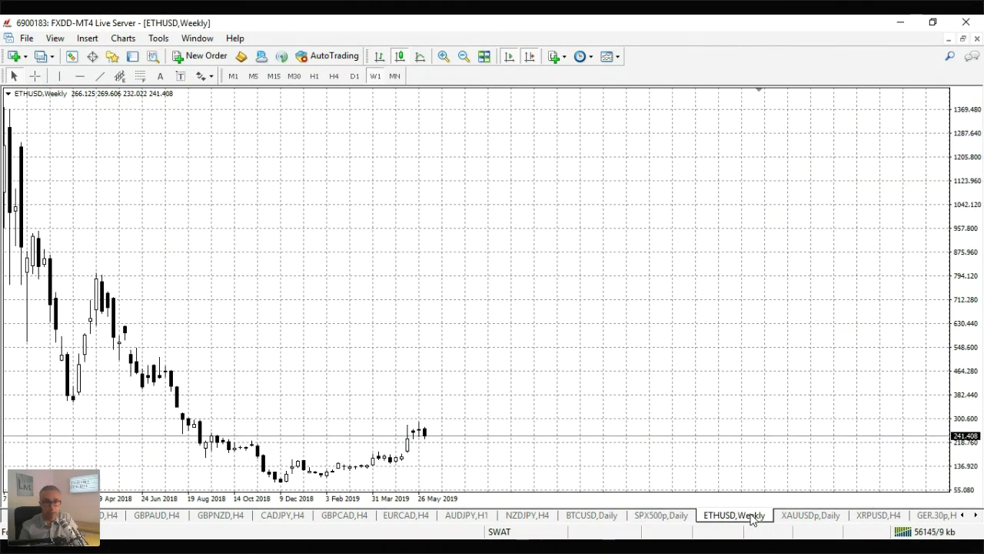
right_click(529, 204)
mouse_move(572, 307)
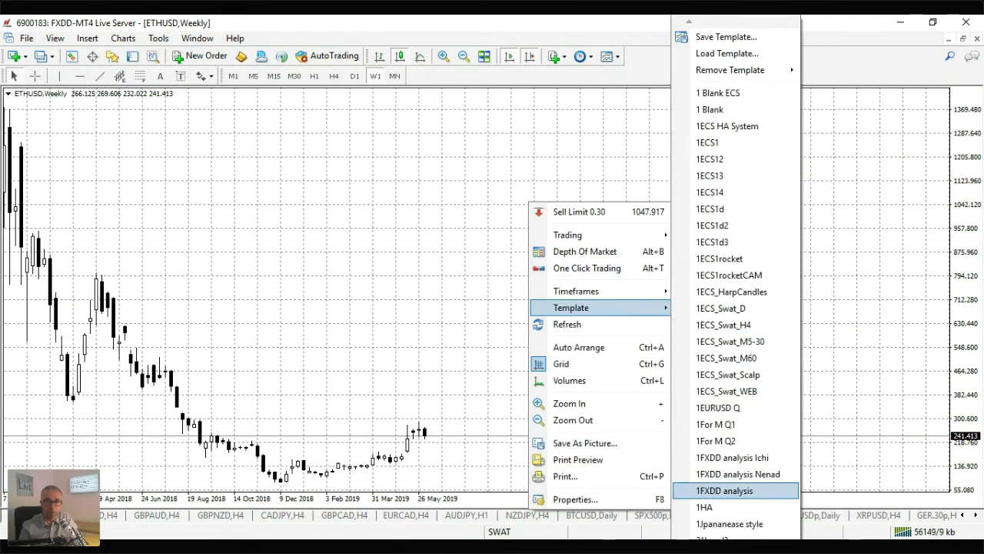
click(757, 491)
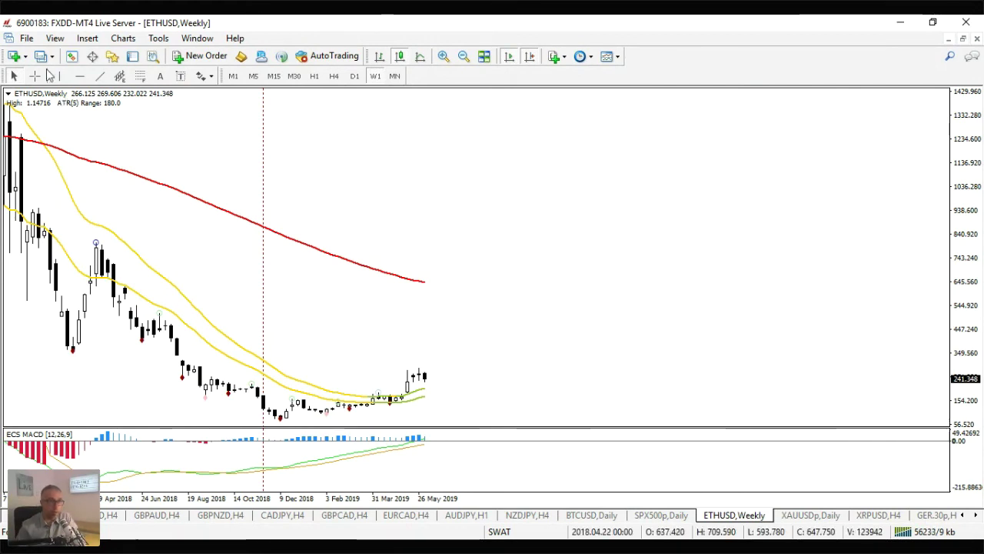
Inspect the ETHUSD weekly candles with the crosshair and change the chart to the daily timeframe
middle_click(70, 233)
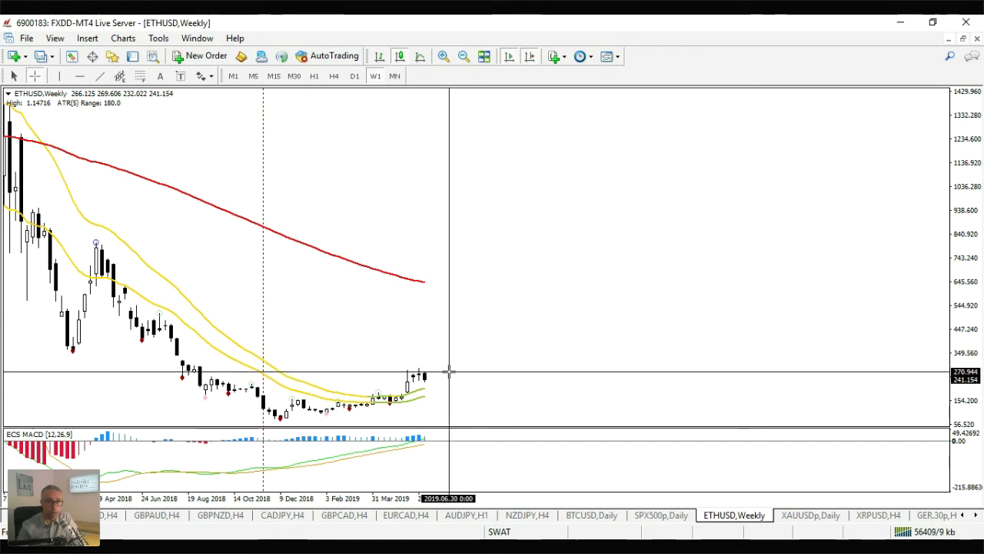
click(354, 76)
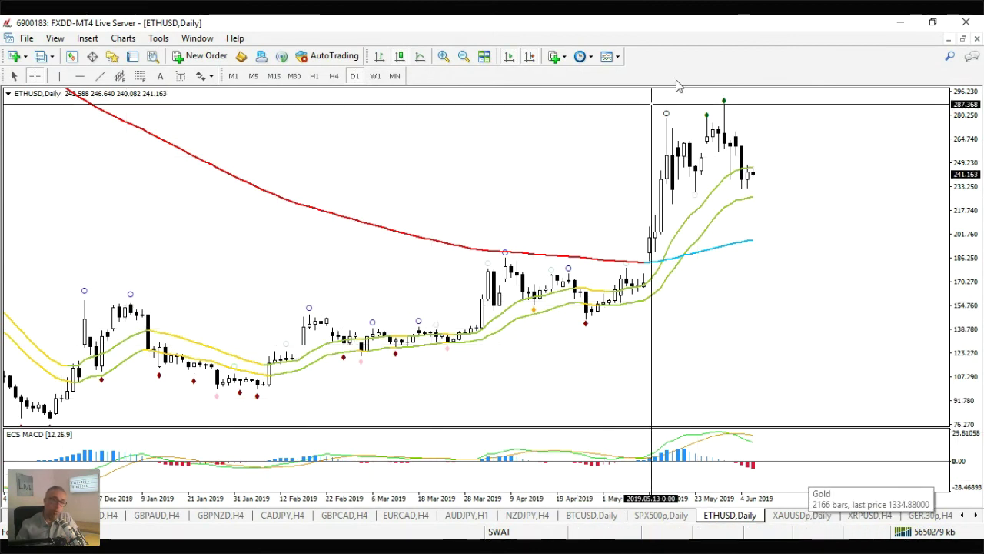
Examine the XAUUSDp daily chart, comparing the latest candles near the 1325.55 line with the price history and indicators
click(800, 521)
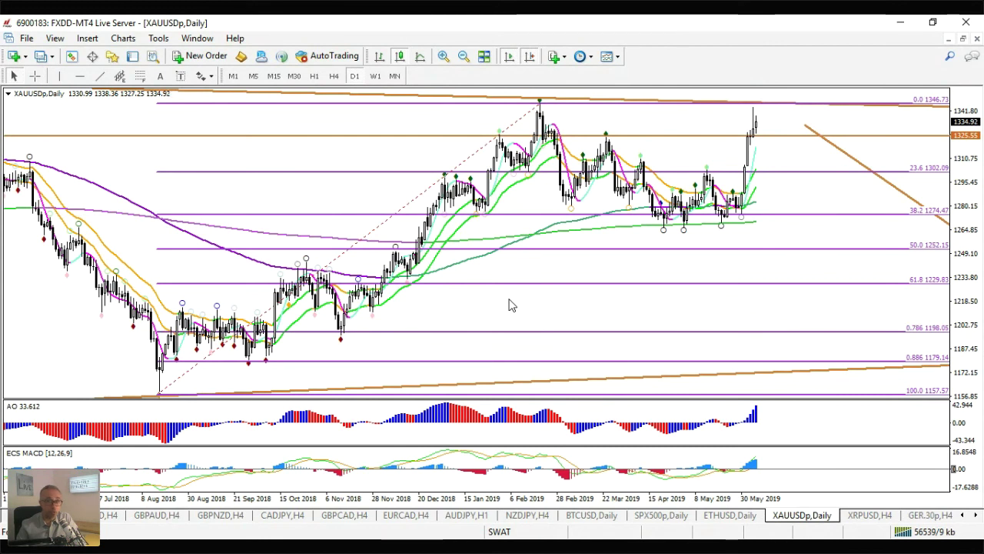
key(plus)
key(plus)
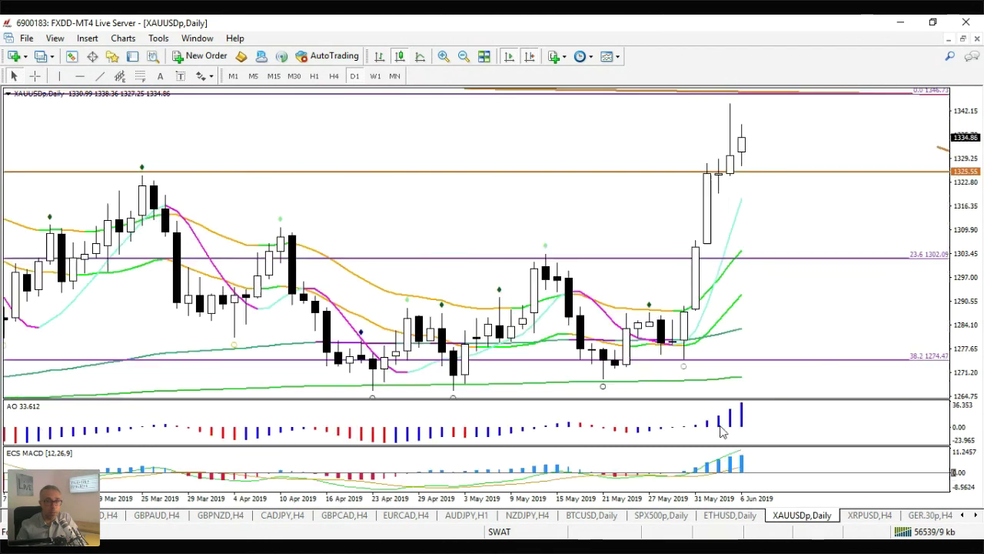
key(minus)
key(minus)
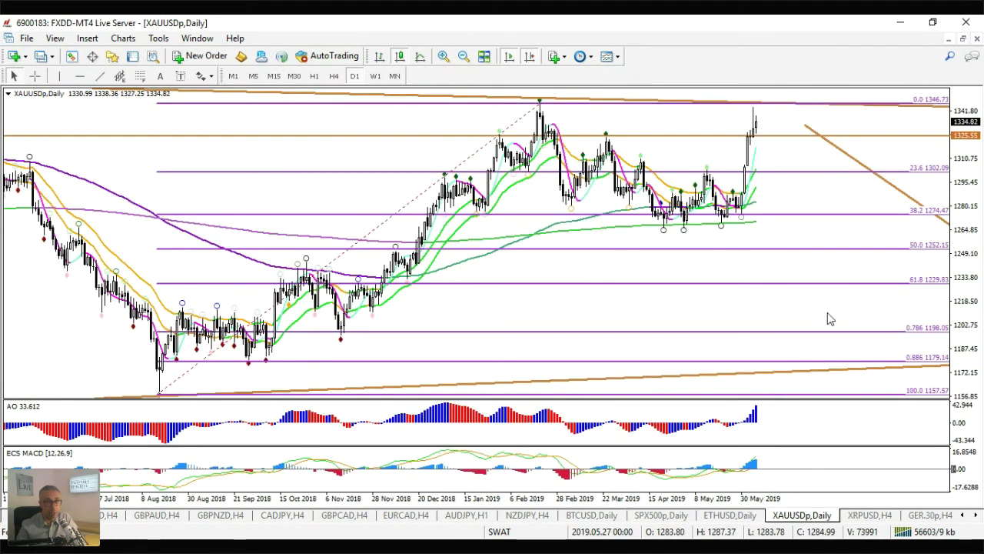
key(plus)
key(plus)
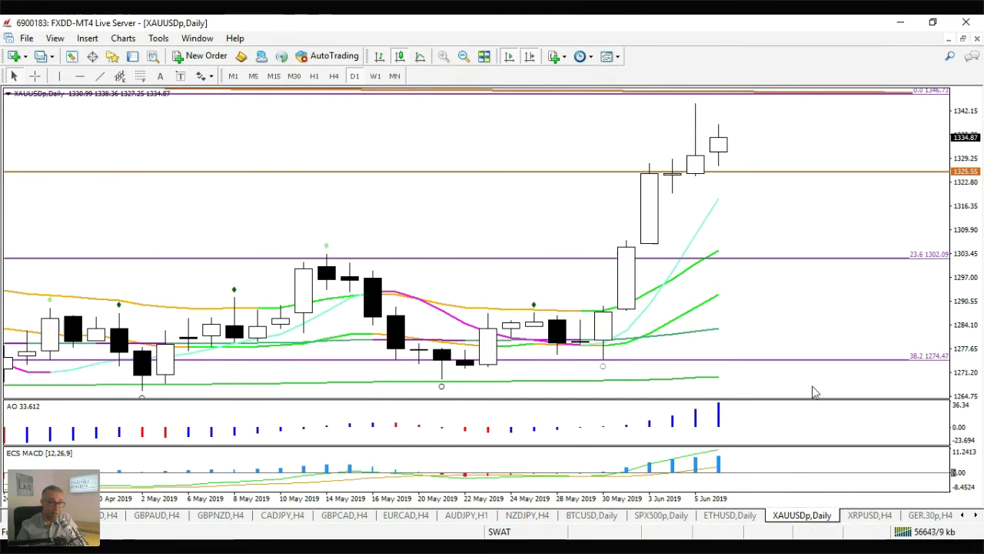
key(minus)
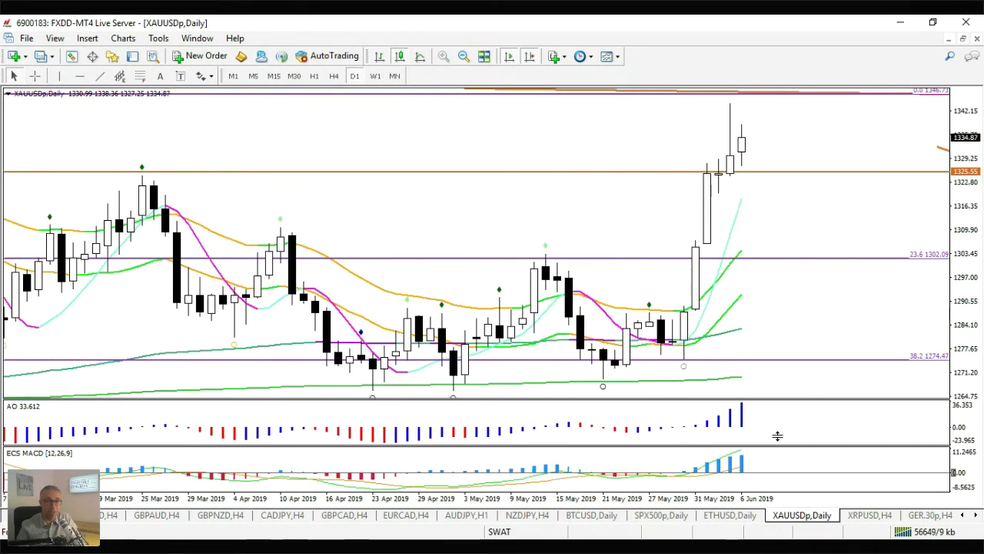
key(minus)
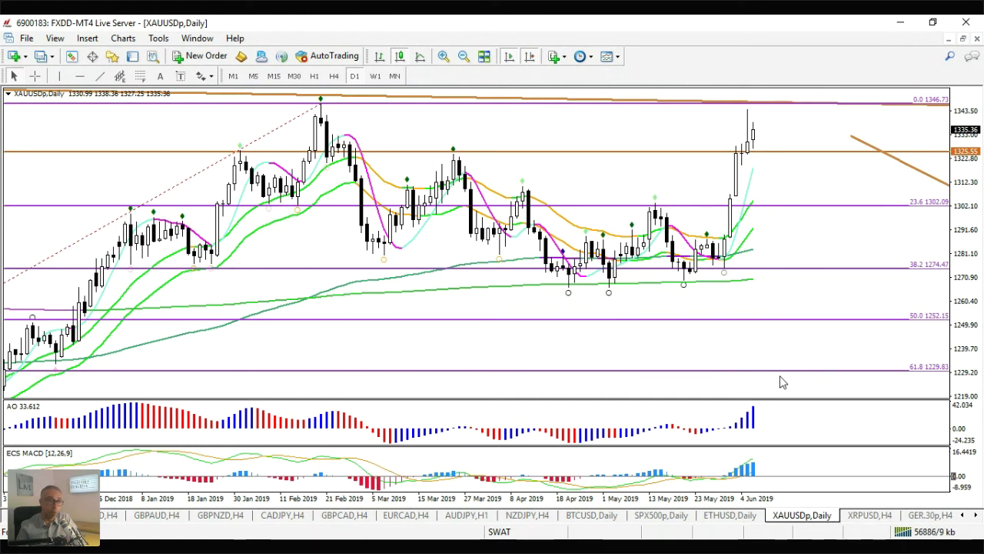
Open the GER.30p chart on the daily timeframe and delete the smaller Fibonacci retracement drawn over the latest rise
click(885, 514)
click(925, 516)
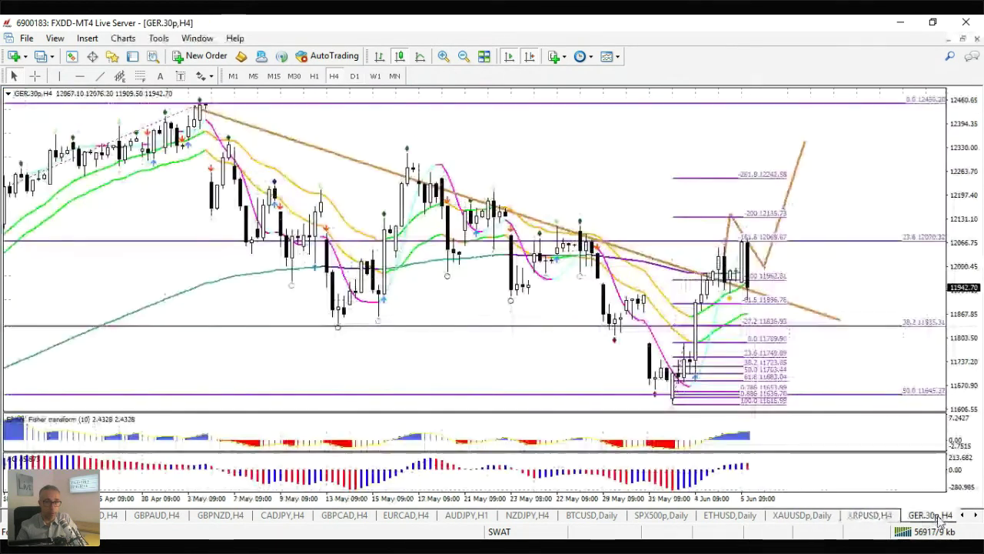
click(975, 515)
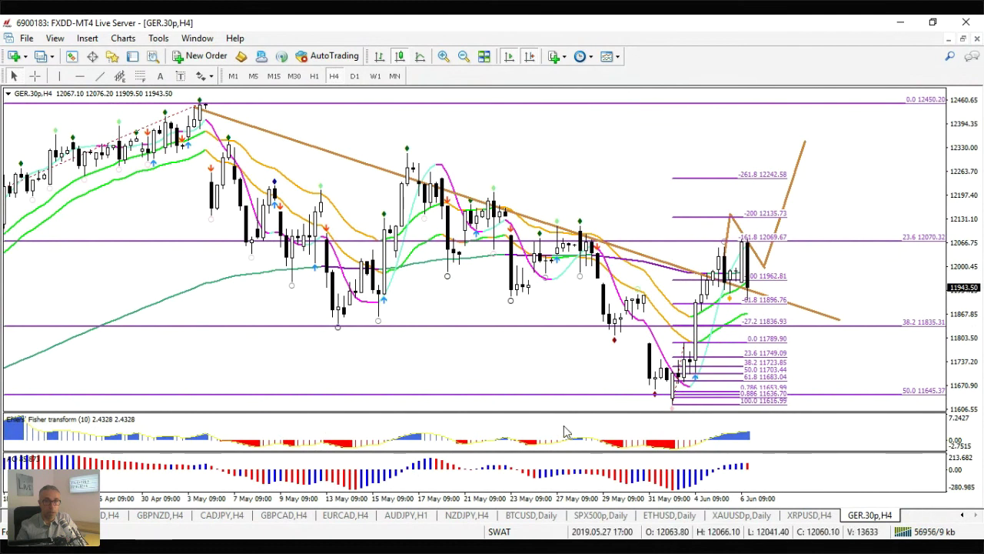
click(358, 76)
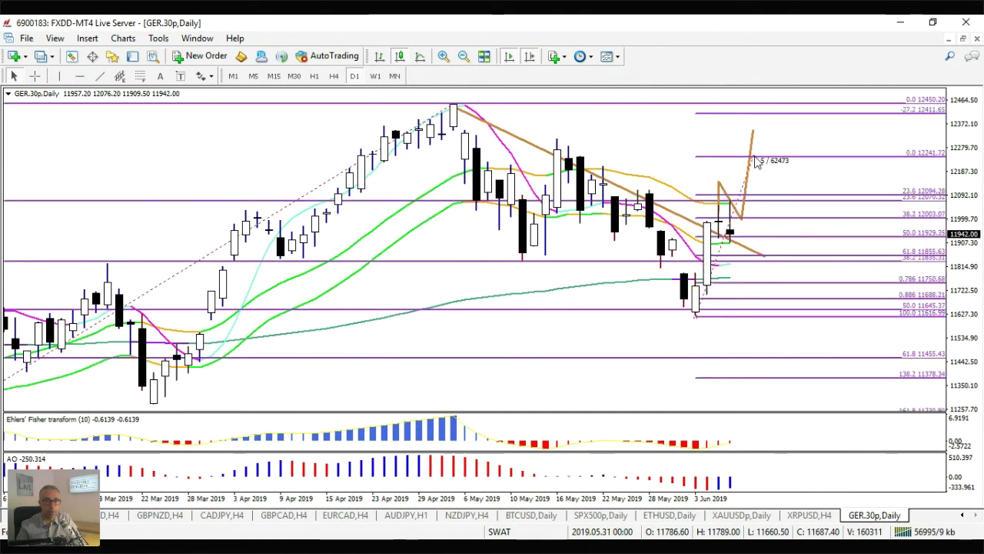
right_click(753, 150)
click(784, 198)
Draw a Fibonacci retracement on GER.30p daily from the January 2018 high at about 13600 to the December 2018 low at about 10269
key(minus)
key(minus)
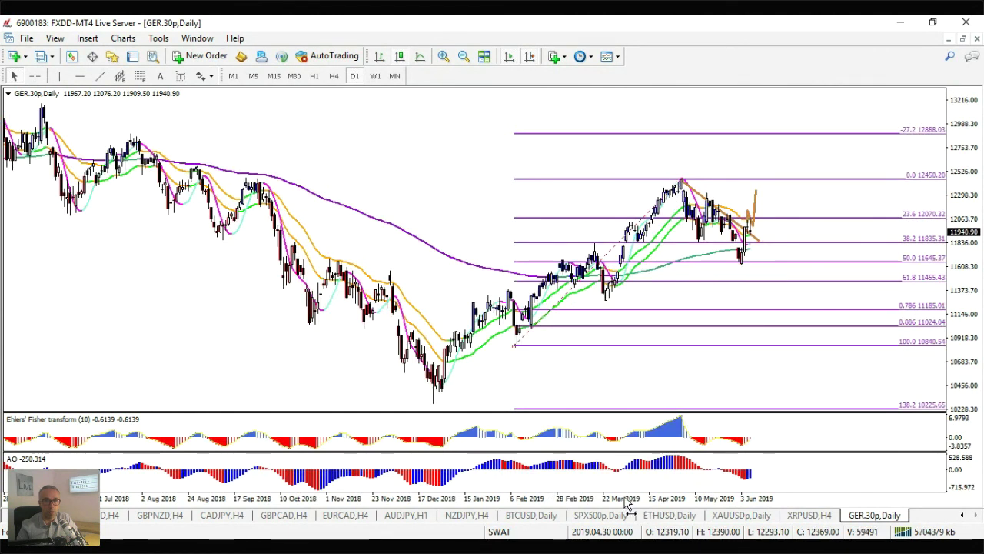
key(minus)
key(minus)
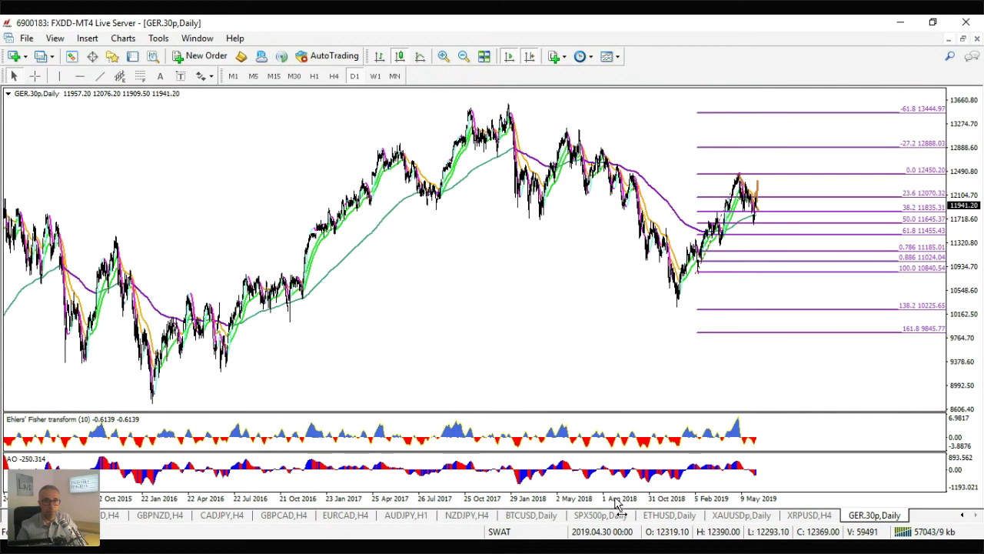
key(plus)
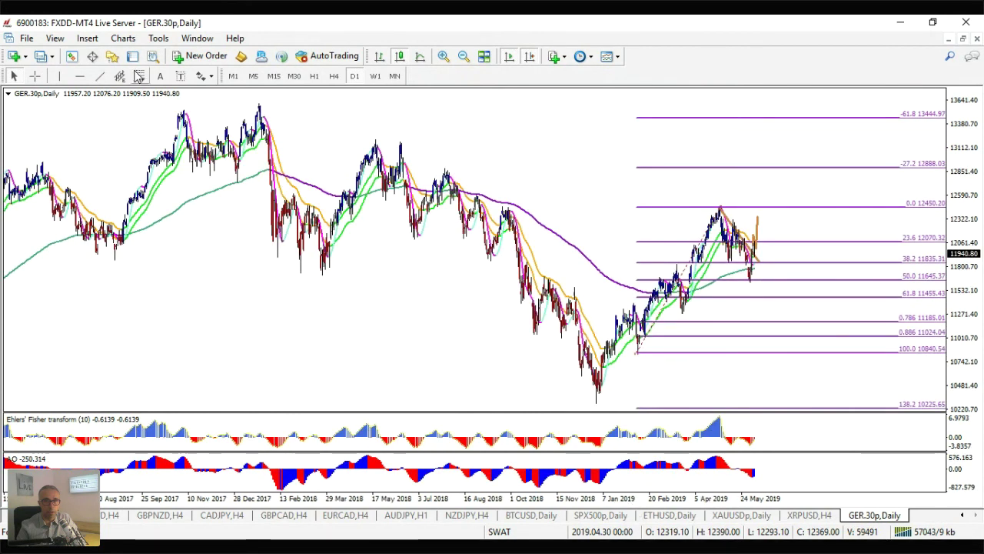
click(140, 76)
drag(260, 108, 597, 401)
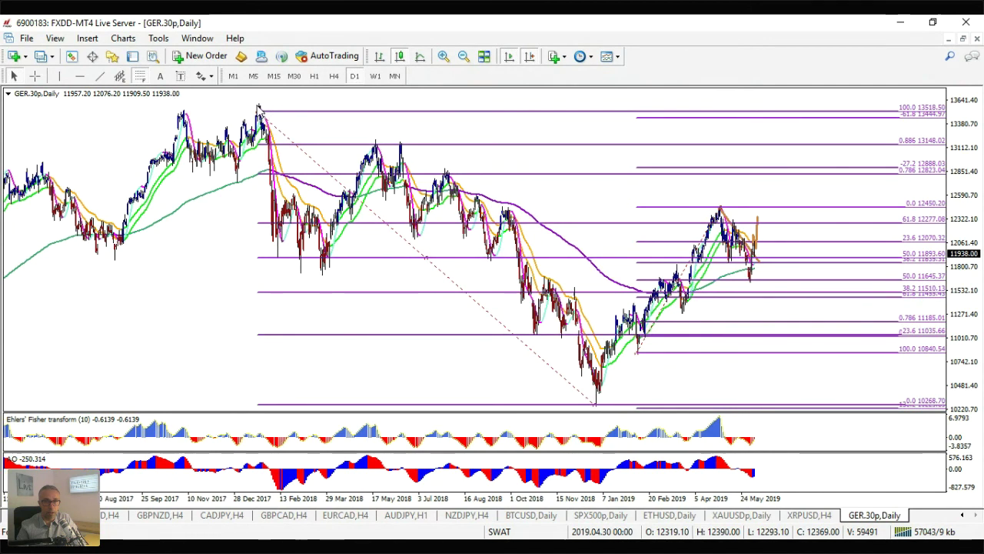
drag(267, 121, 259, 102)
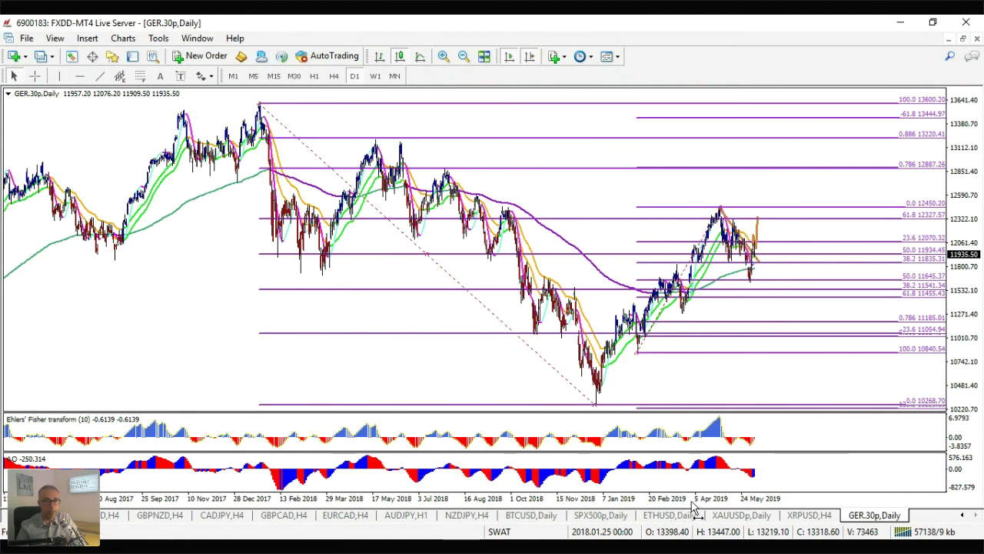
Draw a rising trendline on GER.30p daily from the February 2019 low through the early June low, extending beyond the latest candles
key(plus)
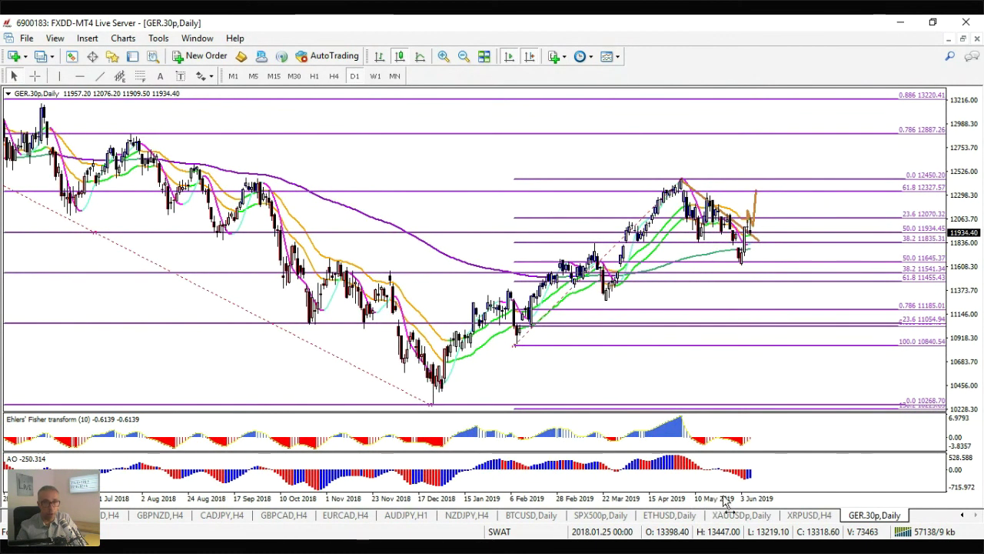
key(plus)
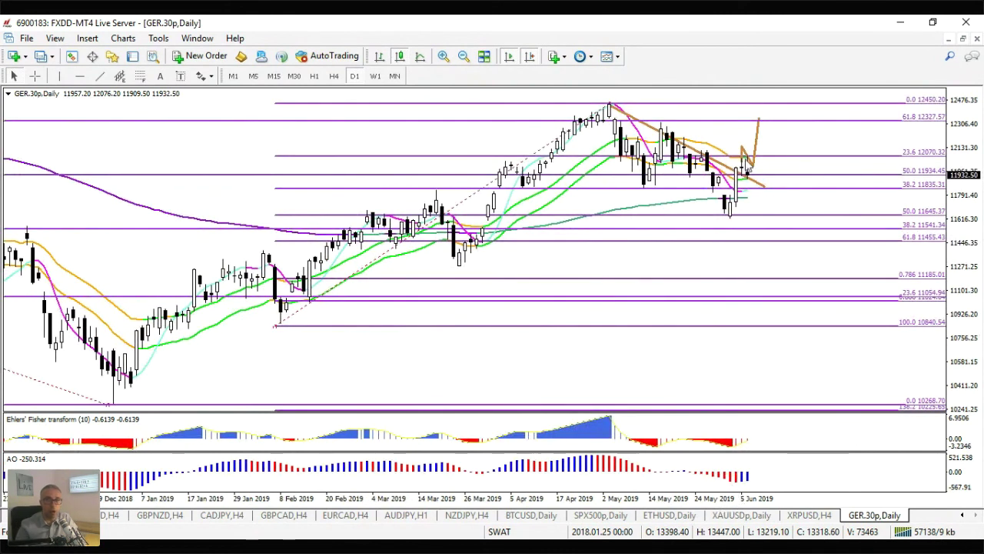
mouse_move(748, 171)
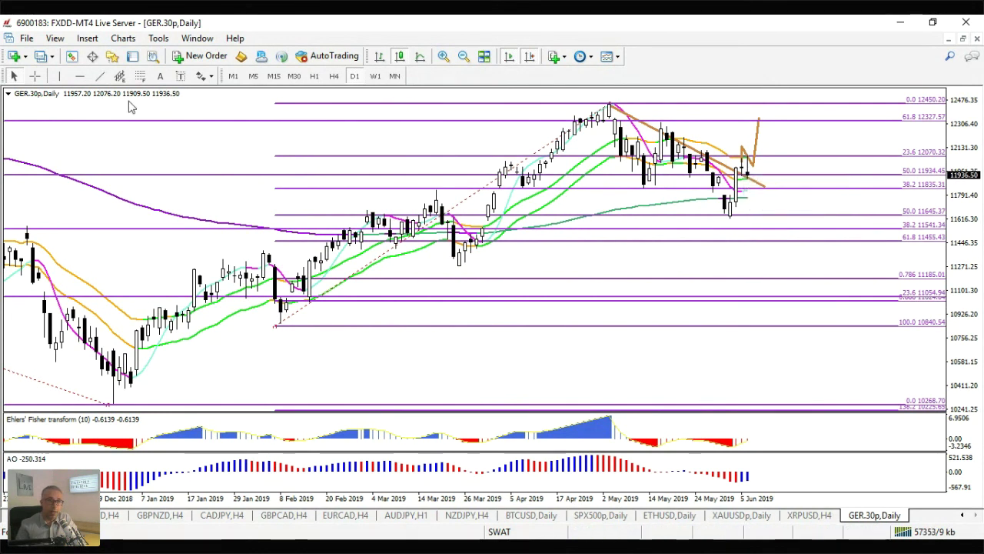
click(100, 75)
mouse_move(120, 388)
mouse_down()
mouse_move(855, 223)
mouse_move(834, 194)
mouse_up()
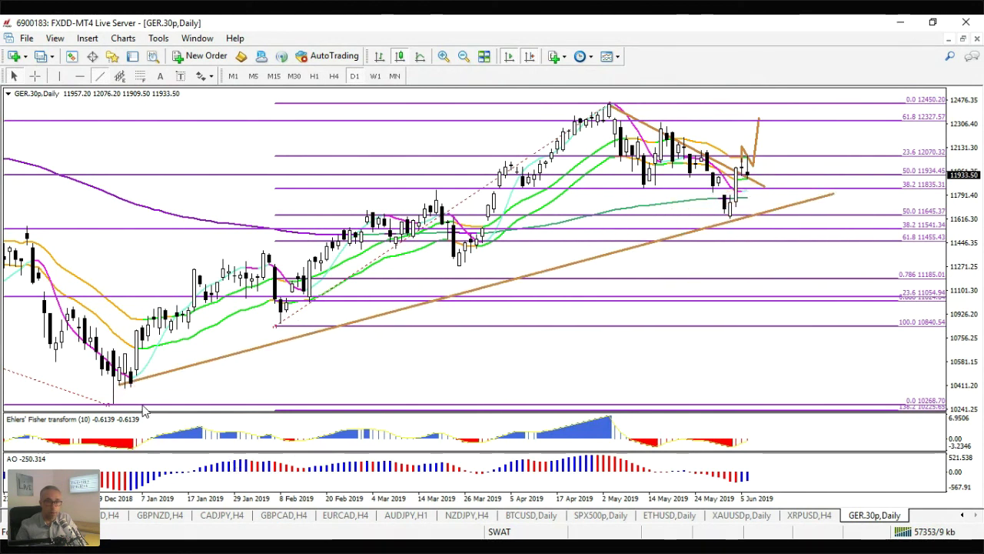
drag(176, 377, 298, 332)
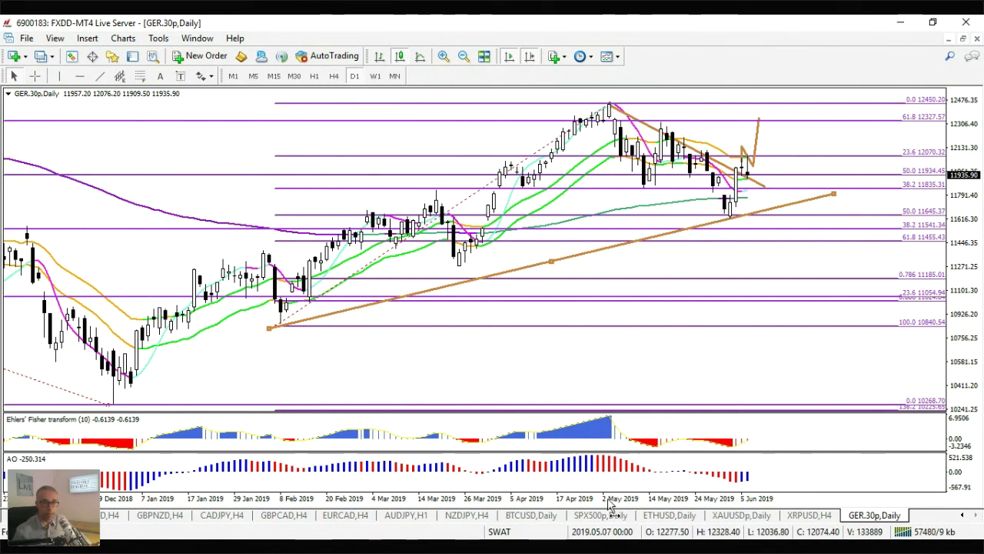
key(minus)
key(minus)
key(plus)
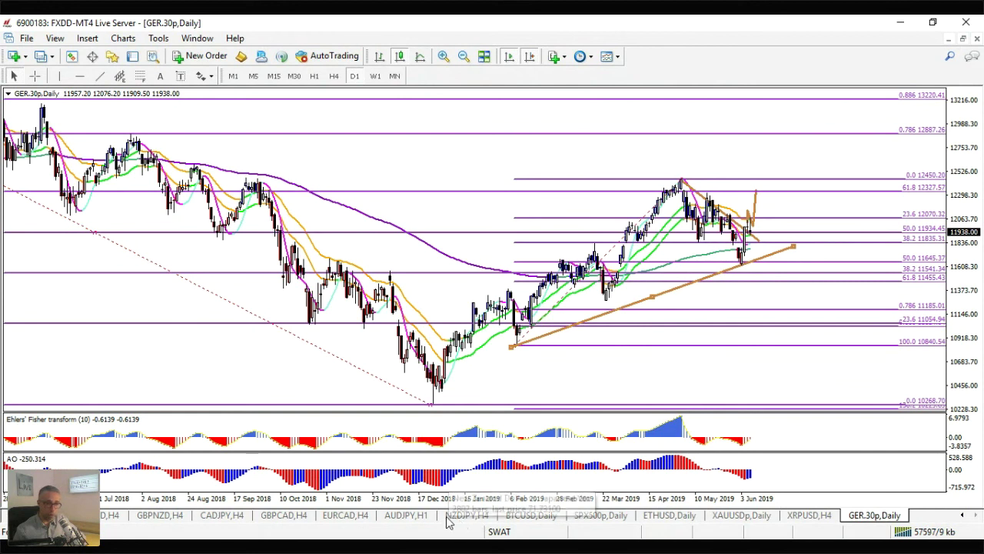
Return to the EURUSD daily chart and review the latest candles against the descending trendline
click(966, 516)
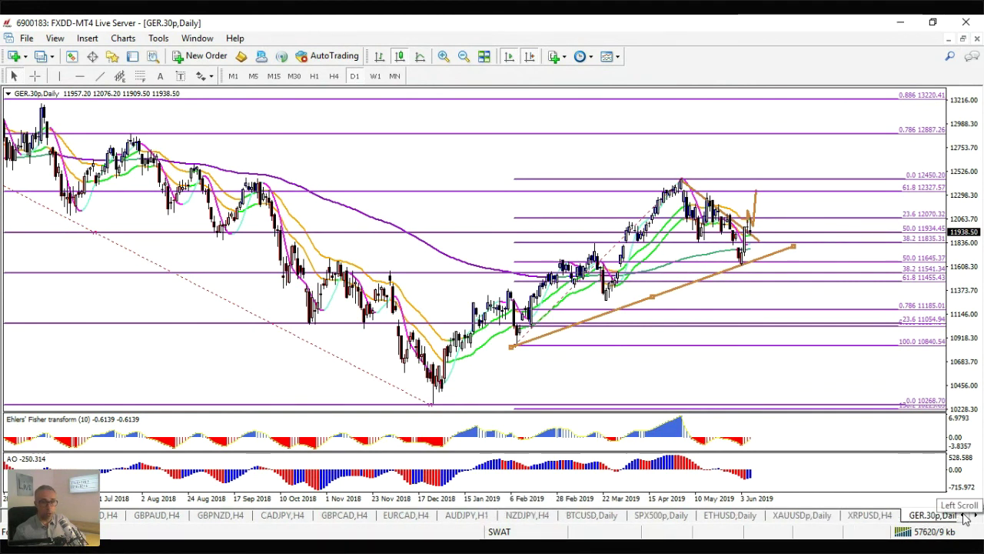
click(966, 516)
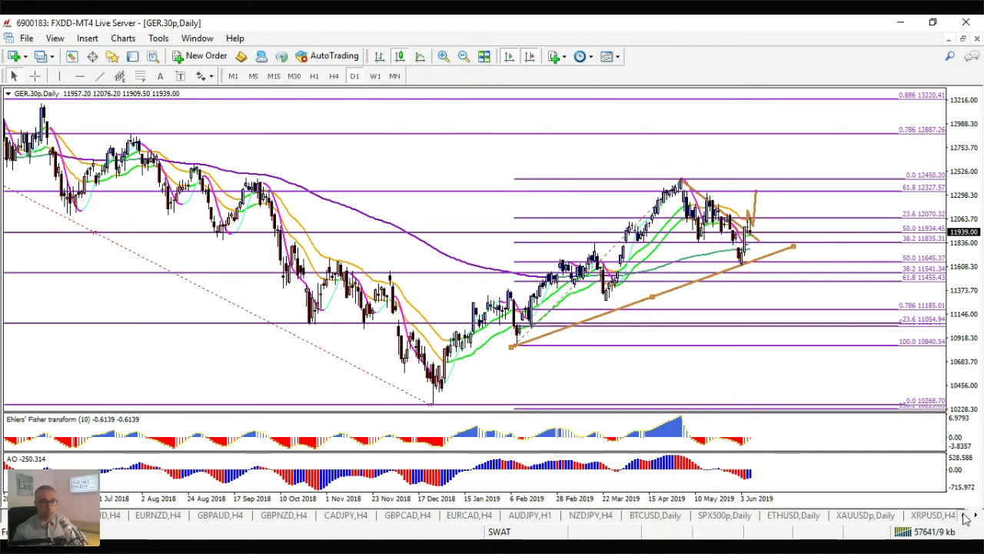
click(966, 516)
click(966, 516)
click(966, 516)
click(966, 516)
click(966, 516)
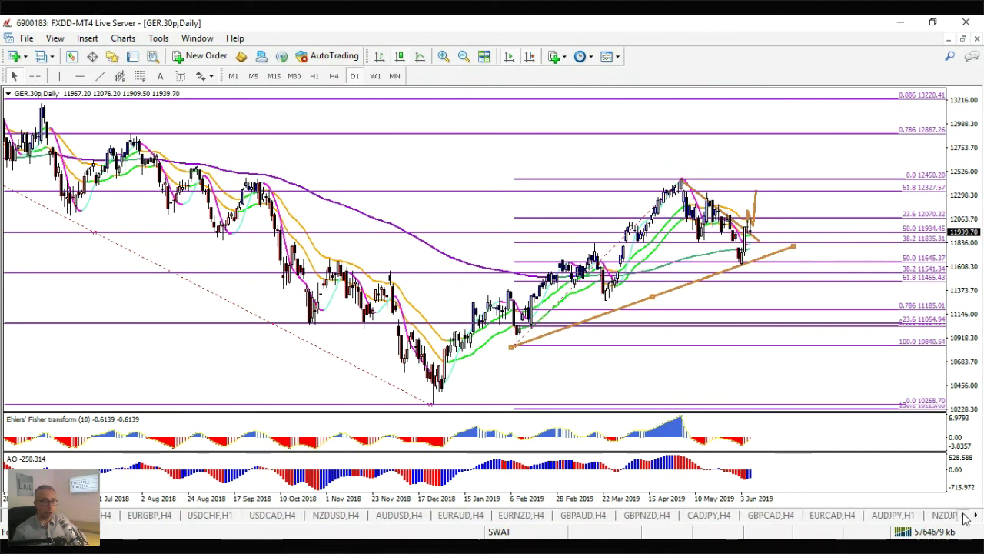
click(966, 516)
click(966, 516)
click(966, 516)
click(966, 516)
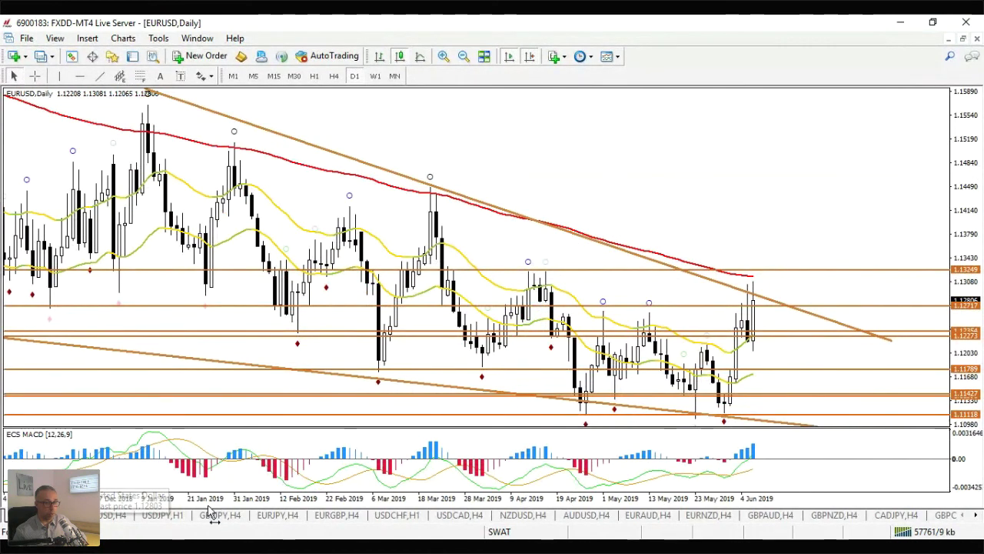
Open the EURJPY H4 chart, turn on chart shift to leave space after the latest candle, and inspect the recent price action
click(276, 515)
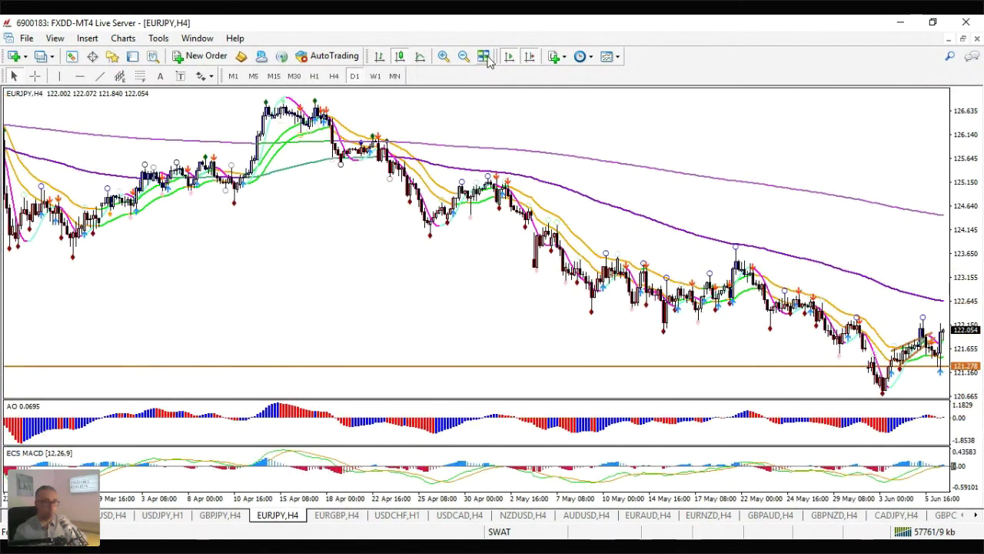
click(530, 60)
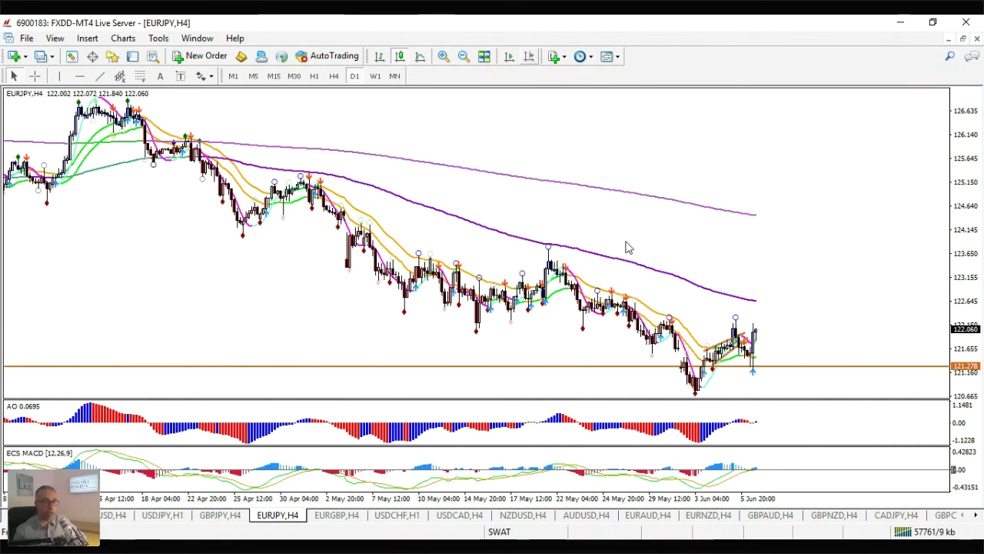
mouse_move(753, 306)
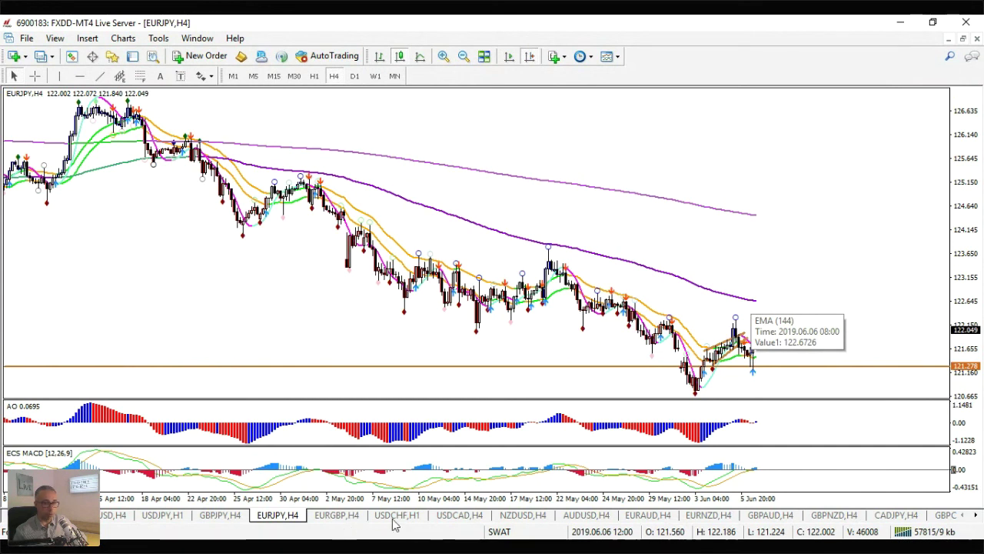
Review the H4 charts of NZDUSD, AUDUSD, EURAUD and GBPAUD in turn, checking the latest candles against their moving averages and levels
click(523, 514)
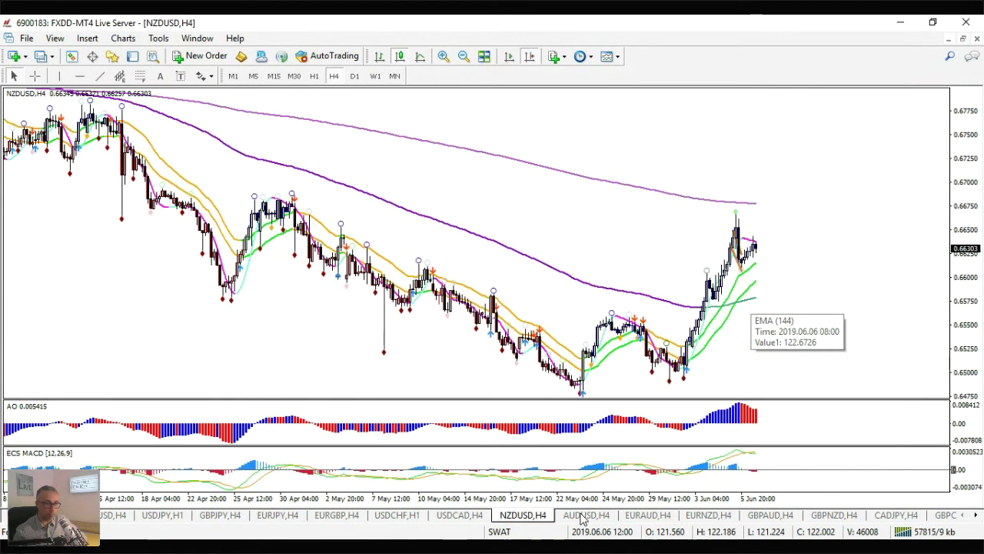
click(580, 515)
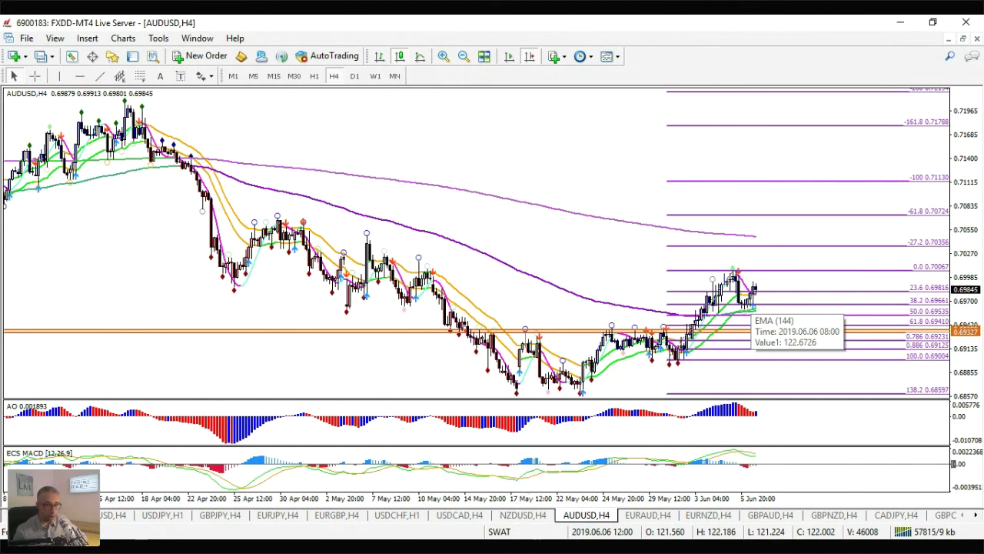
click(647, 515)
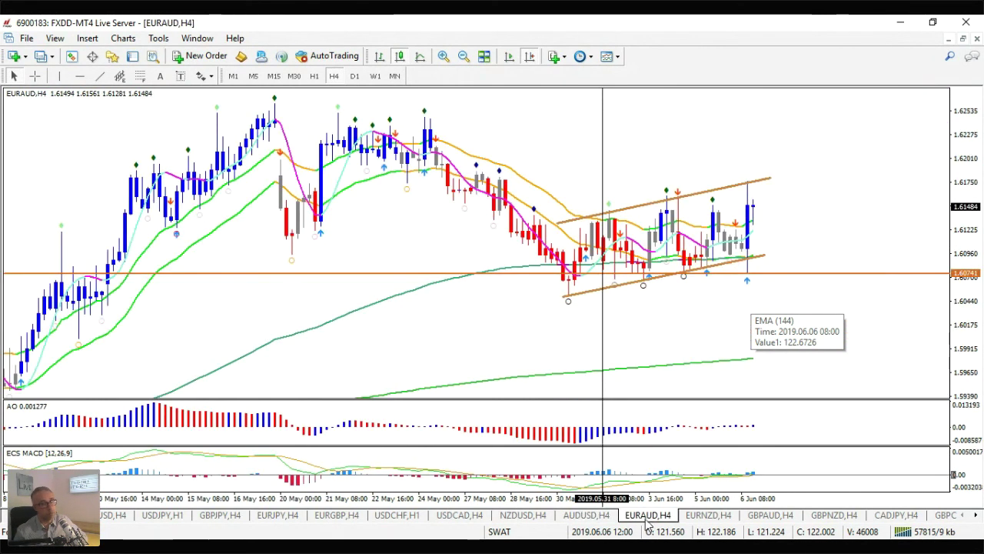
click(765, 515)
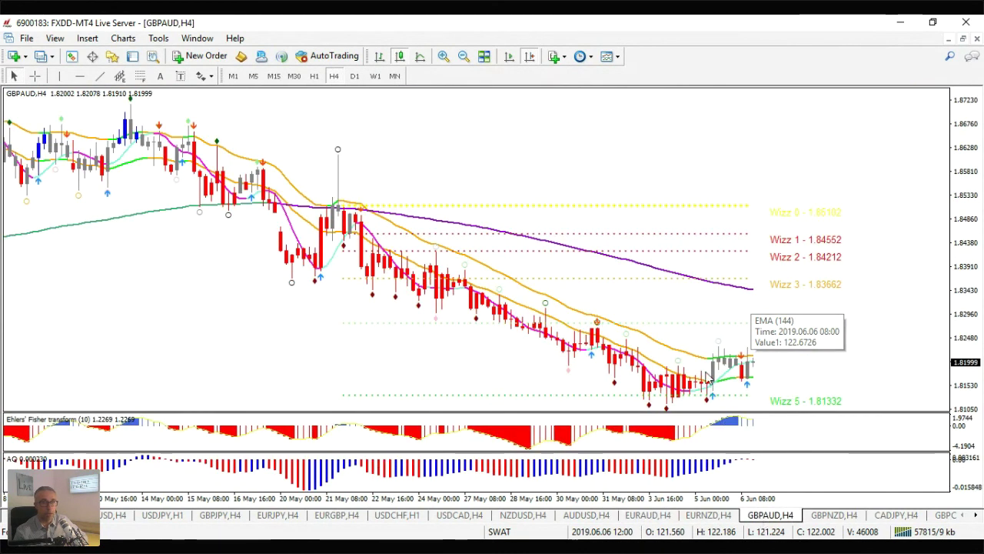
mouse_move(681, 367)
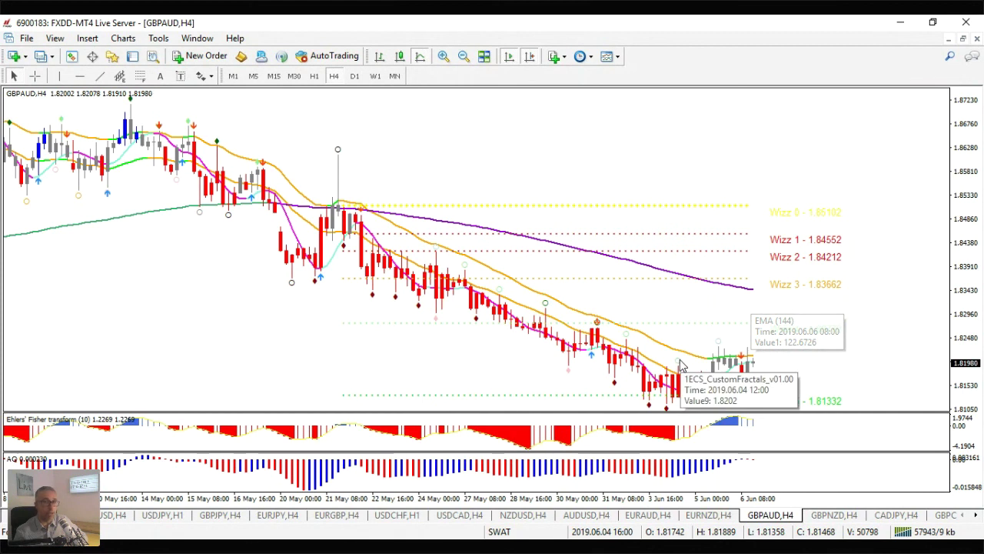